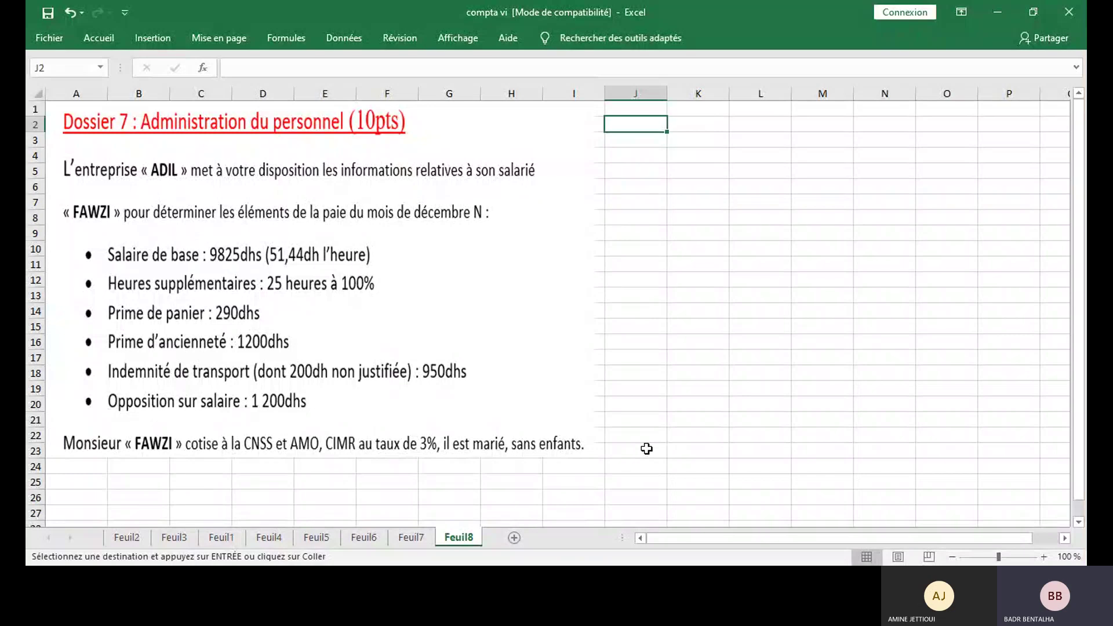
Enter the label SBG in J2 and fill the cell with yellow.
text(SBG)
key(Tab)
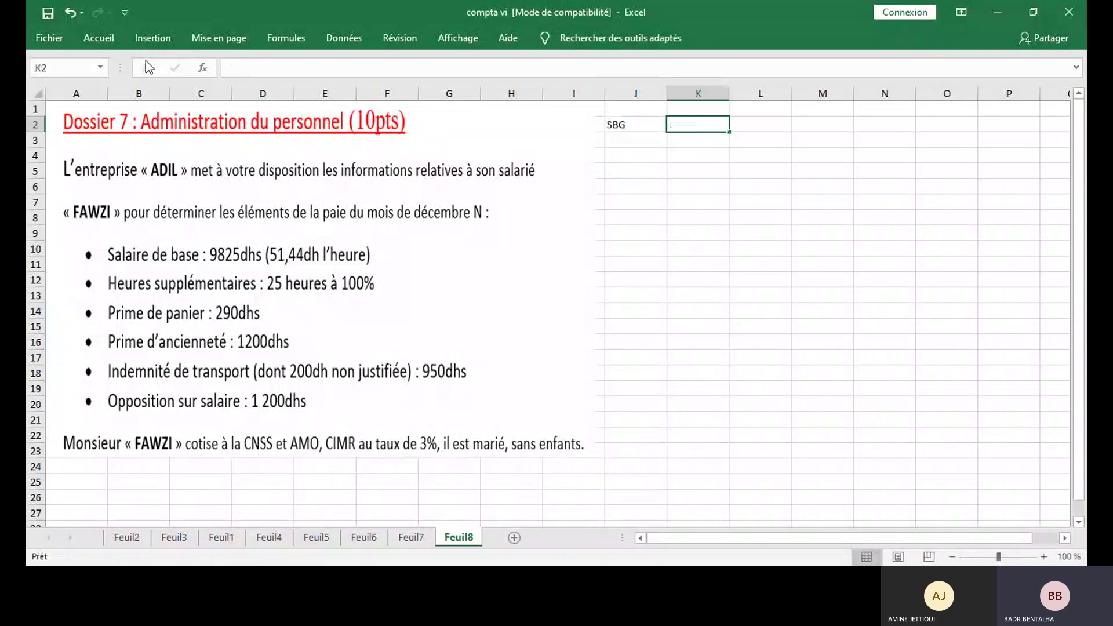
click(96, 40)
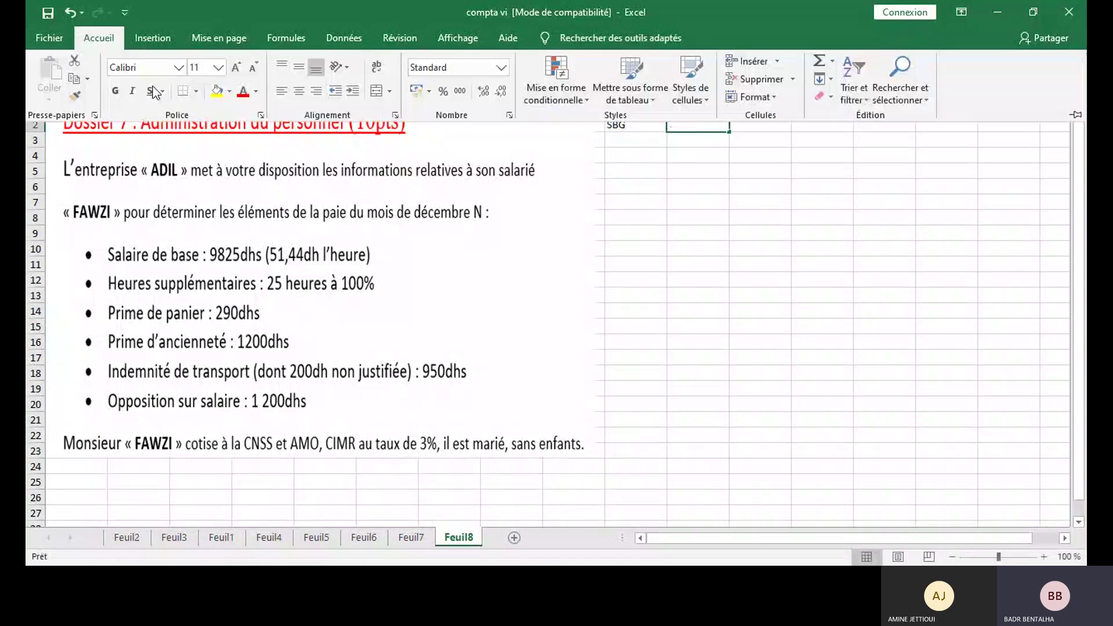
click(633, 127)
click(635, 124)
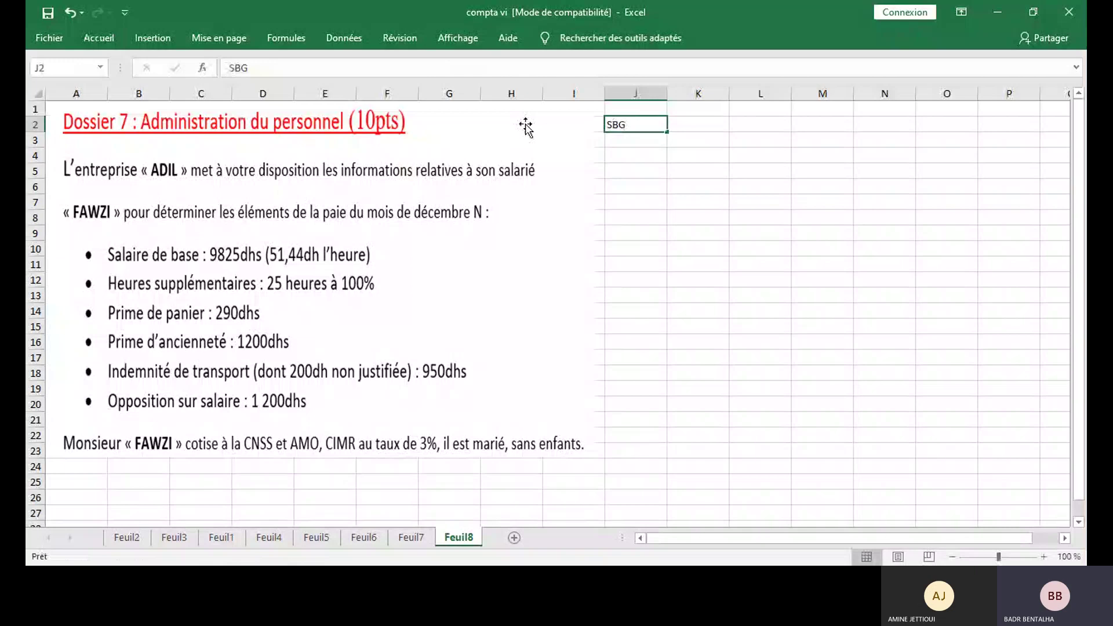
click(102, 50)
click(217, 91)
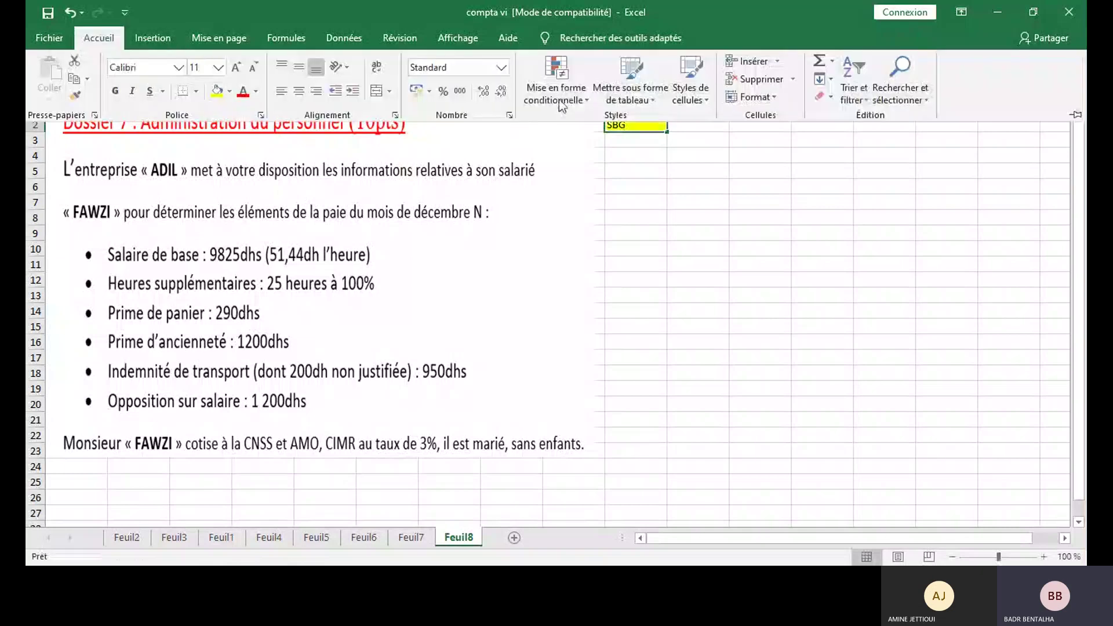
Enter "Salaire de base" in K2 with 9825 in L2, and widen column K to fit the label.
click(674, 132)
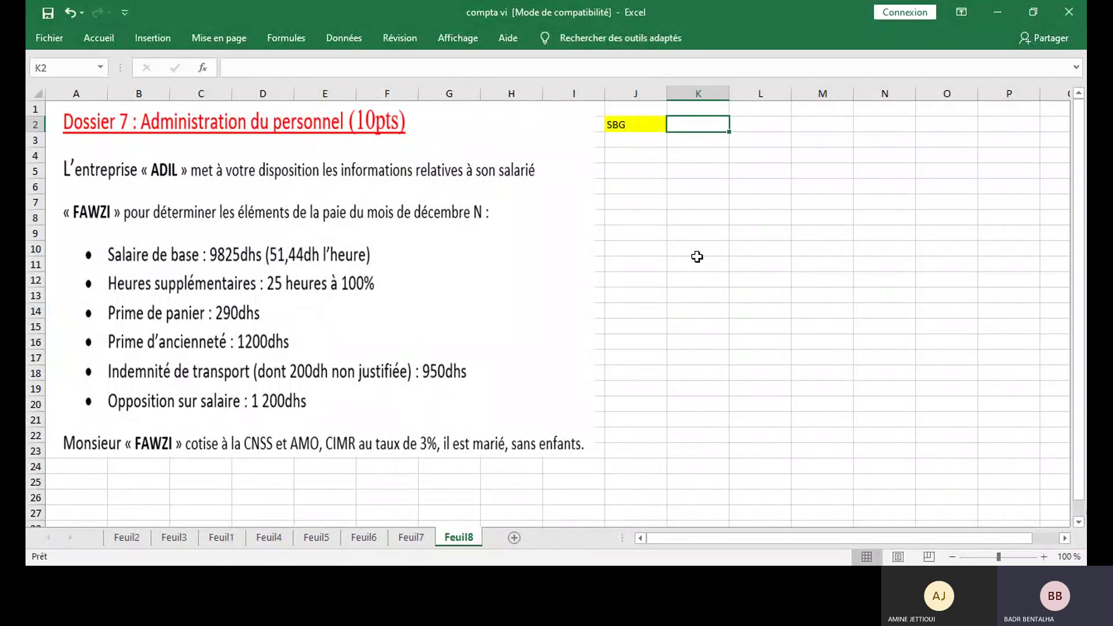
text(Sala)
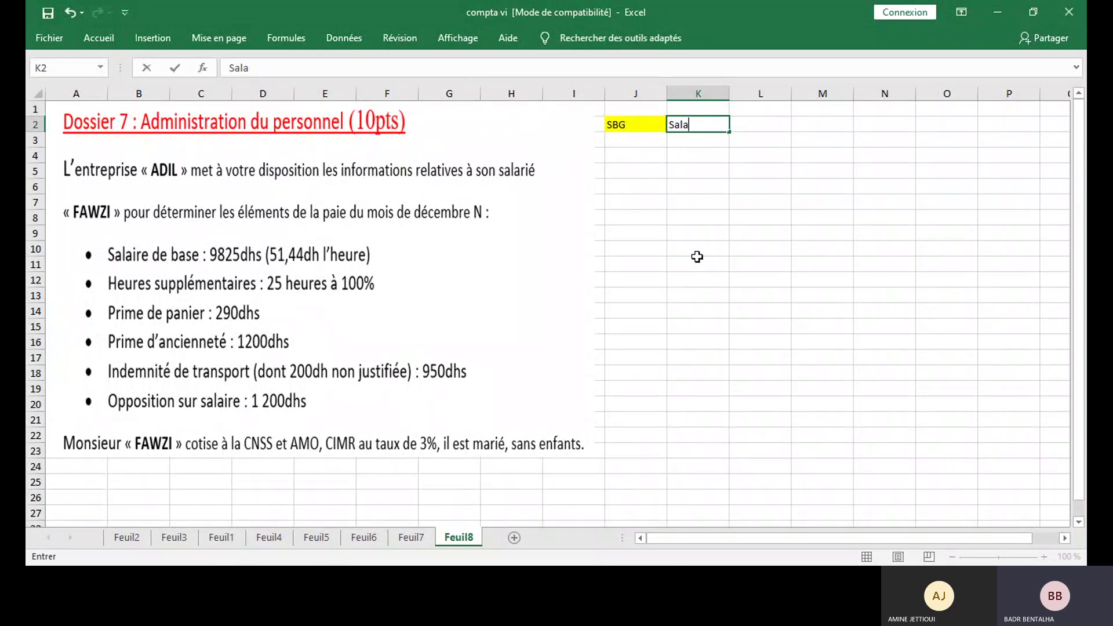
text(ir e de base*)
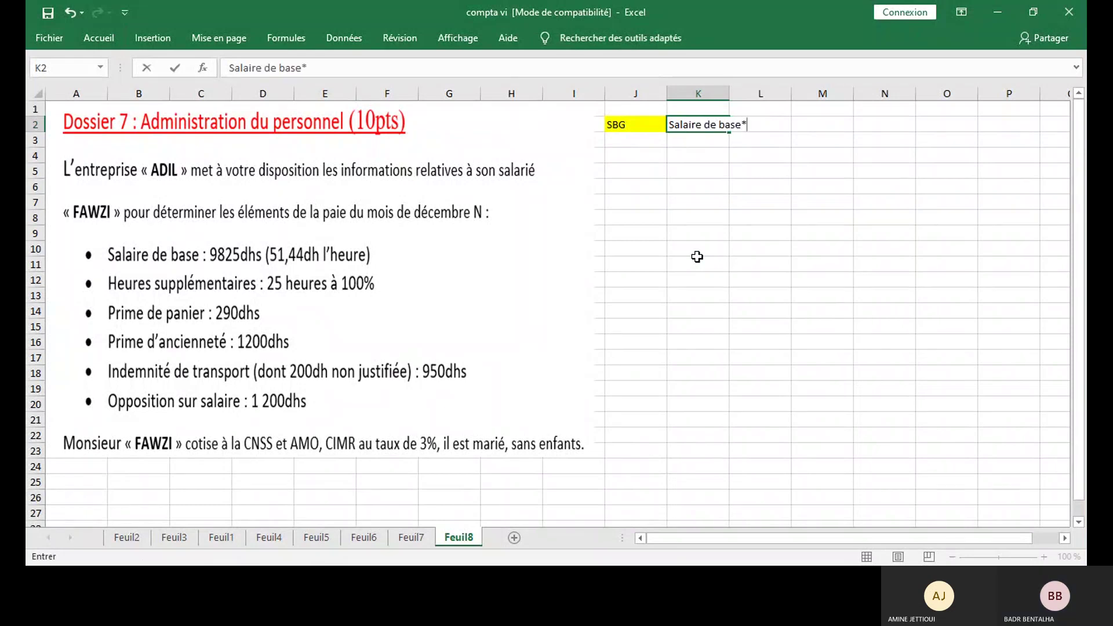
key(Tab)
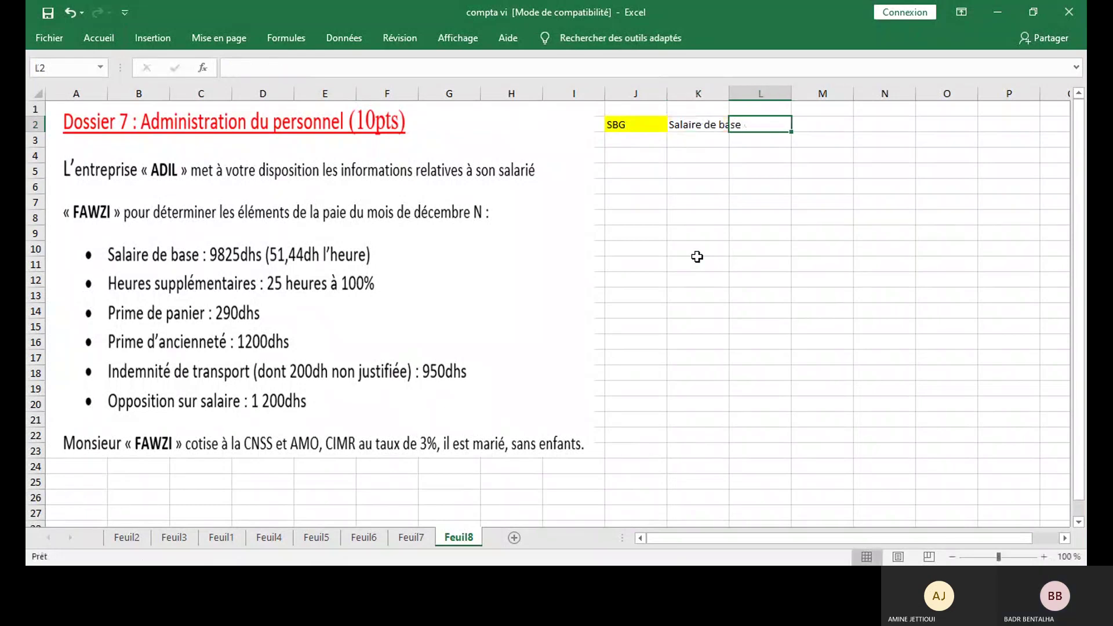
text(9825)
key(Return)
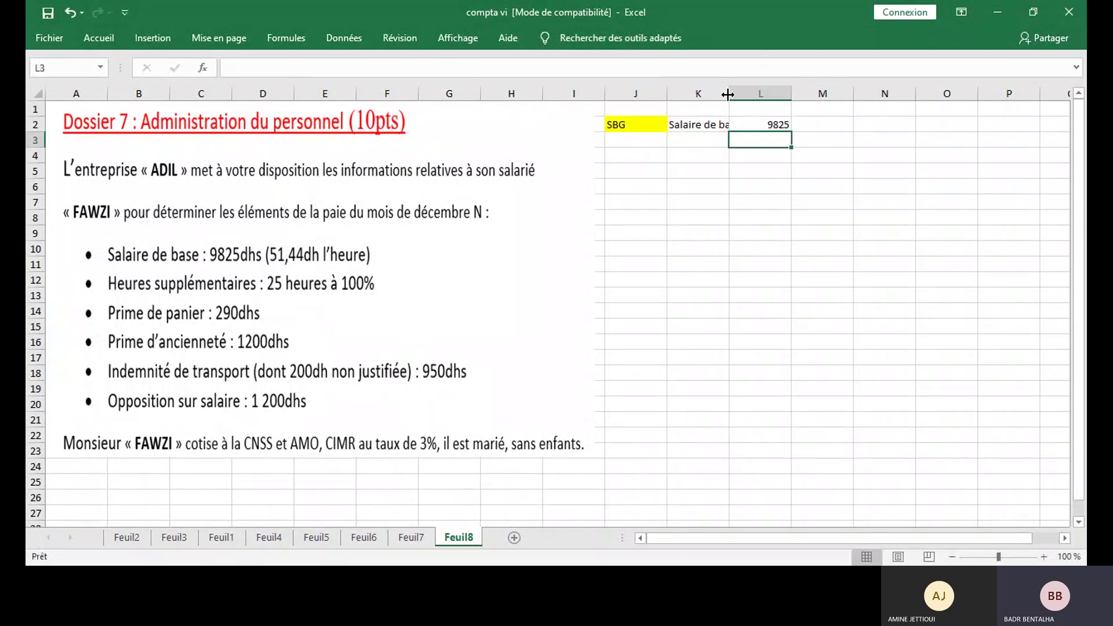
drag(727, 94, 744, 96)
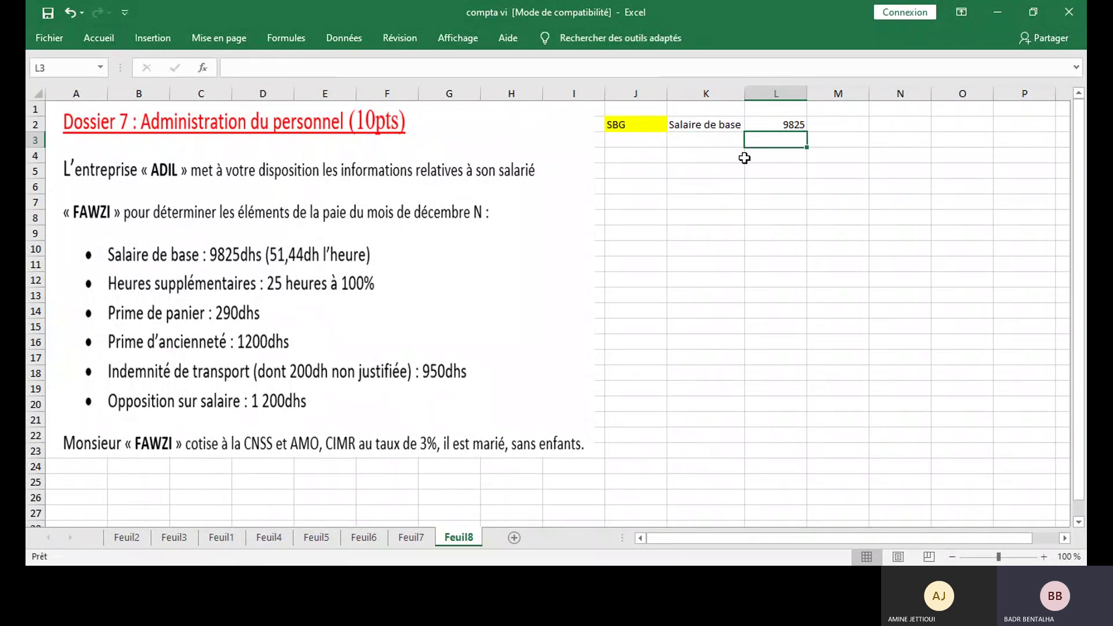
Enter the label HS in K3 and move the base salary amount from L2 to M2.
key(Left)
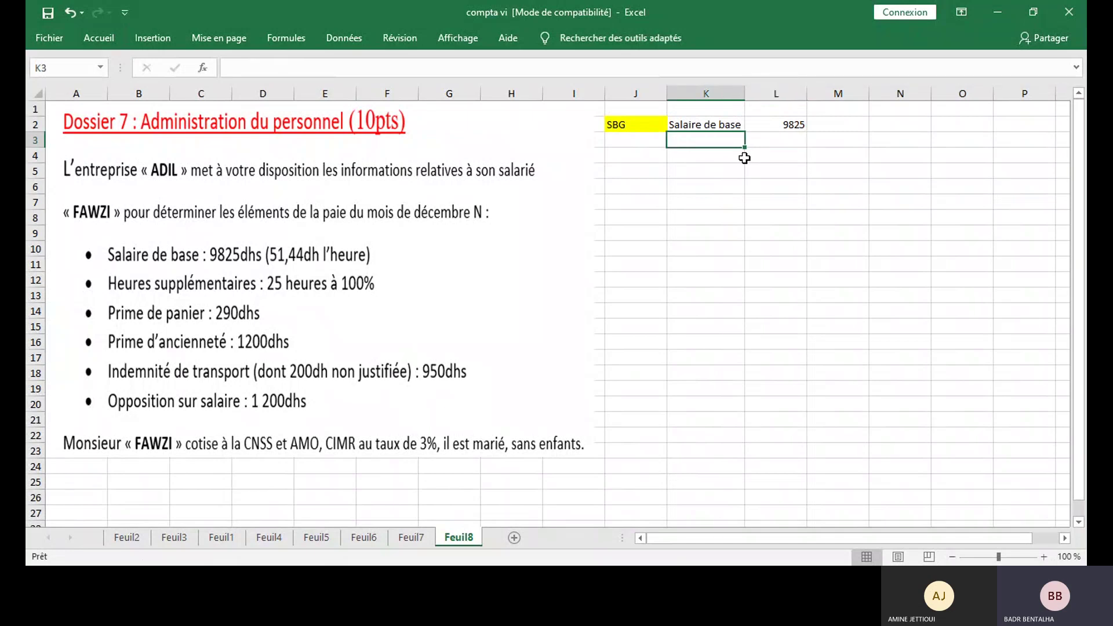
text(HS)
key(Tab)
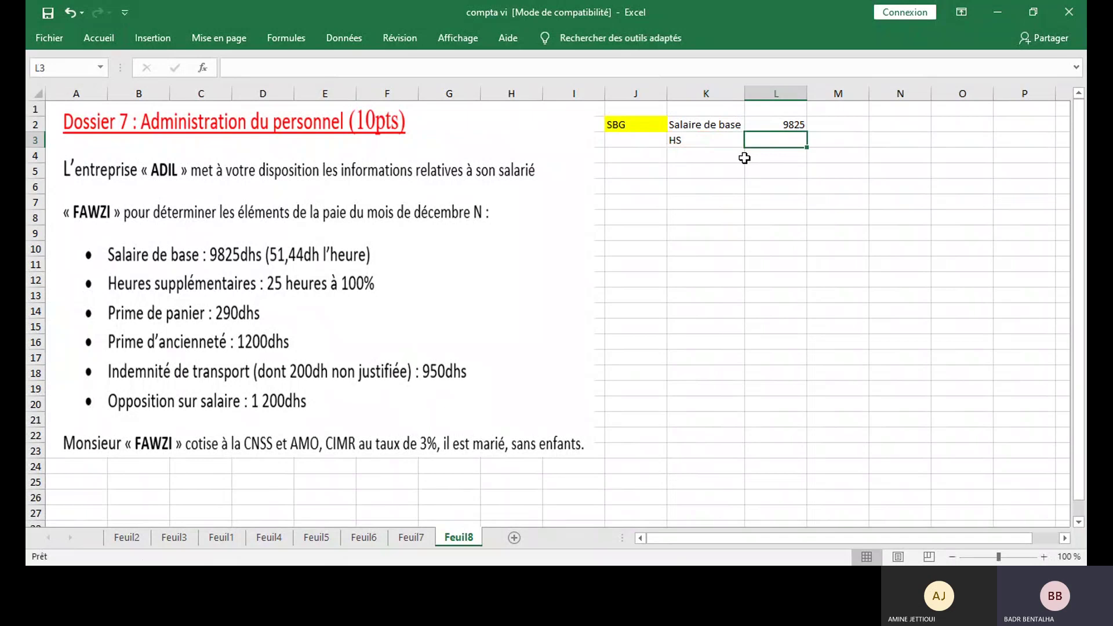
click(784, 123)
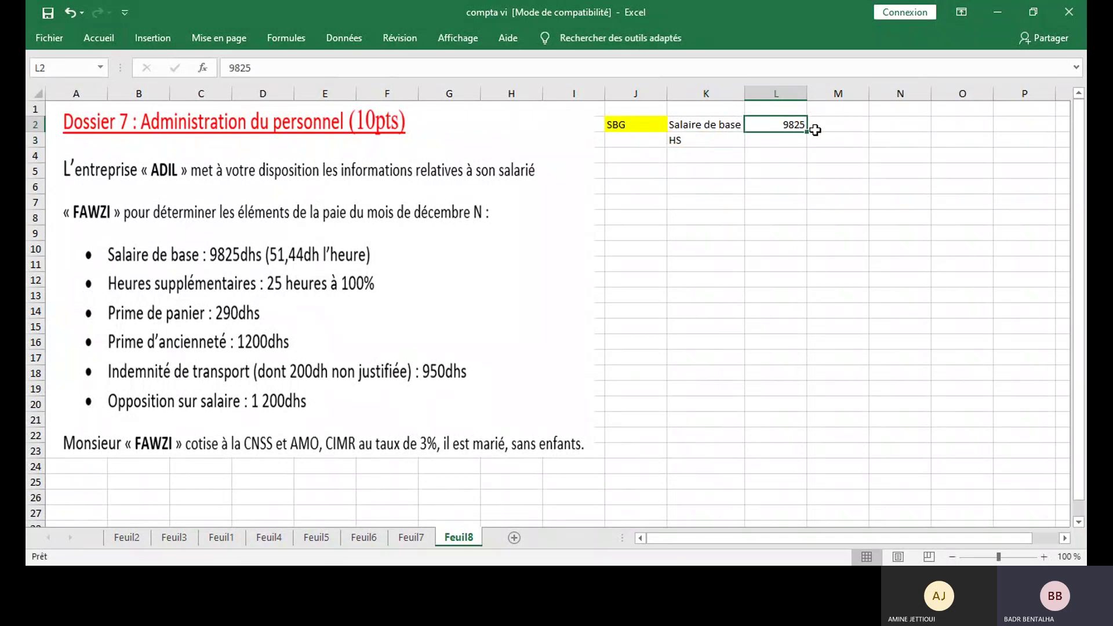
drag(815, 130, 838, 124)
Write the overtime calculation as the text 25*51,44*2 in L3.
click(794, 145)
text(25)
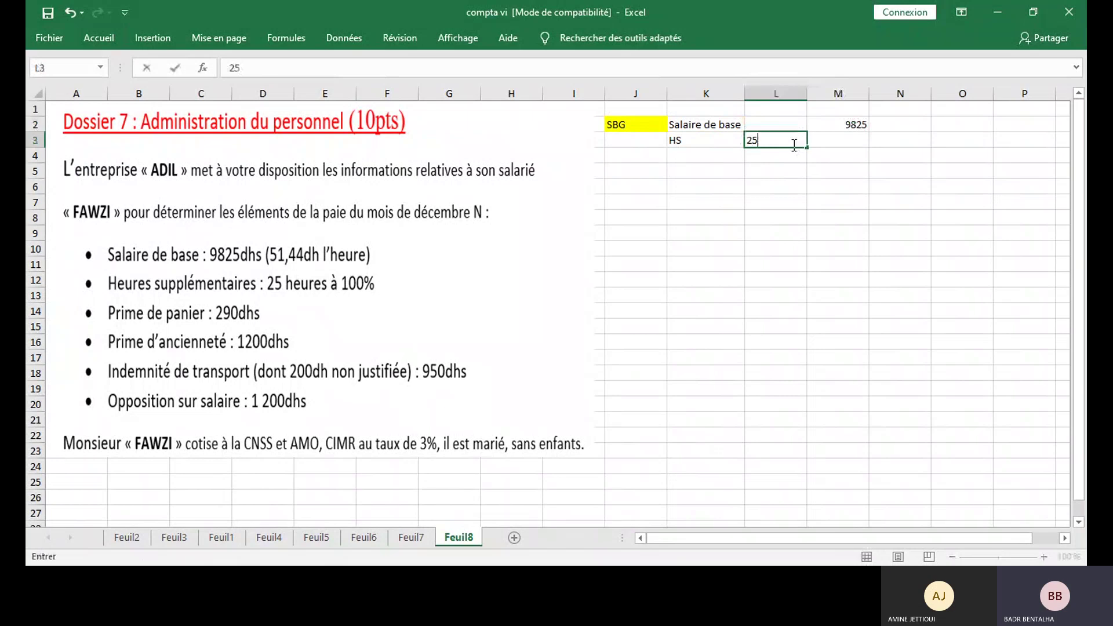
text(*51)
text(,44)
text(*)
text(2)
key(Return)
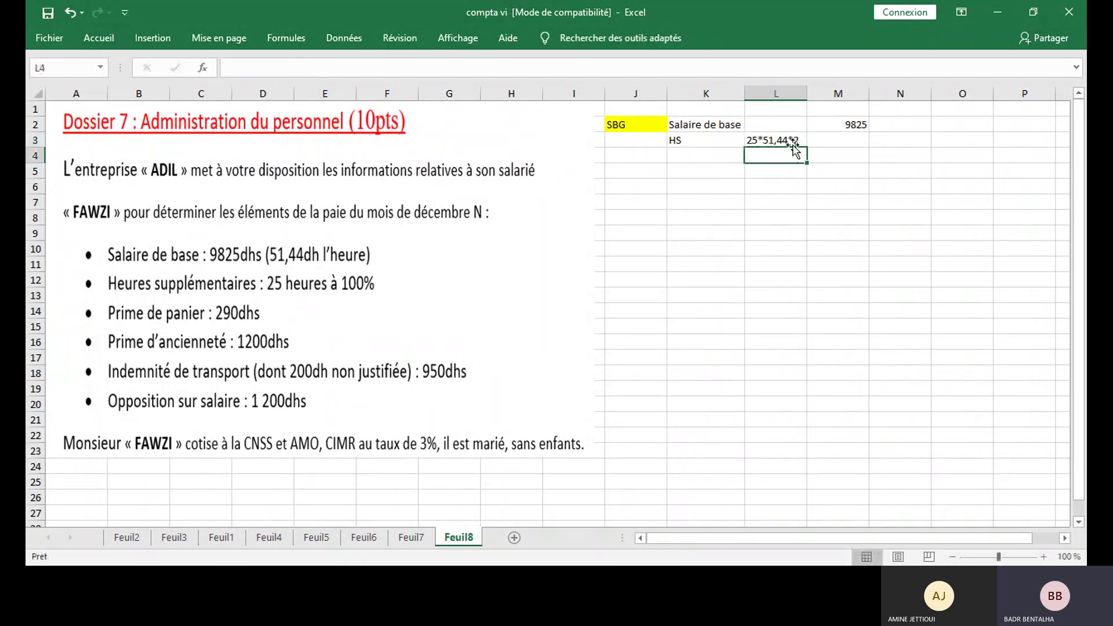
Calculate the overtime pay in M3 with the formula =25*51,44*2.
key(Up)
key(Right)
text(=)
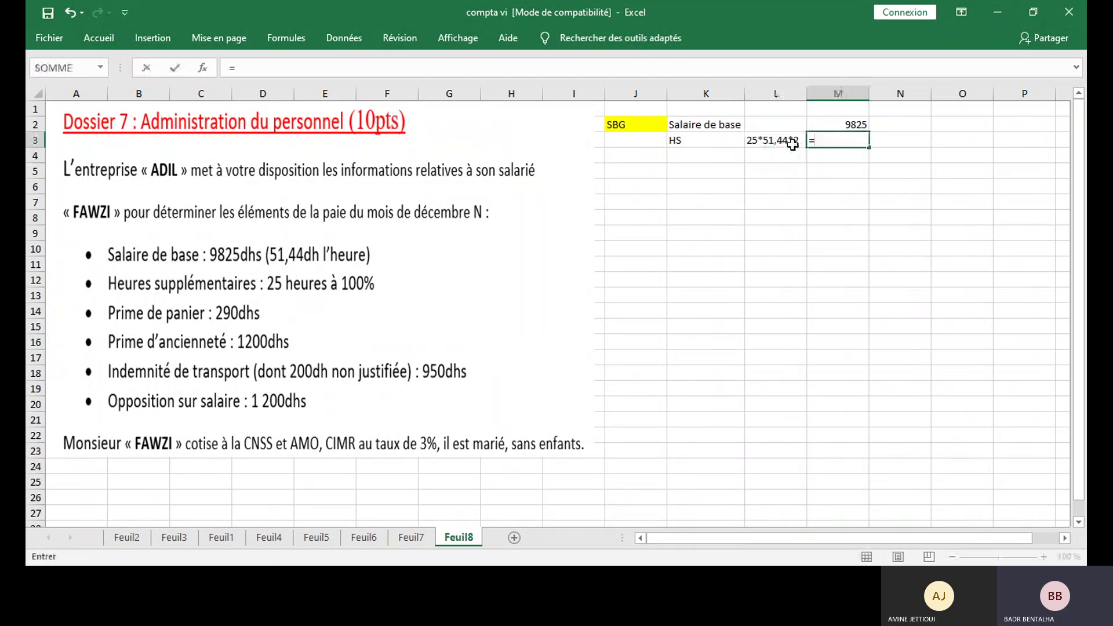
text(25*51,44*)
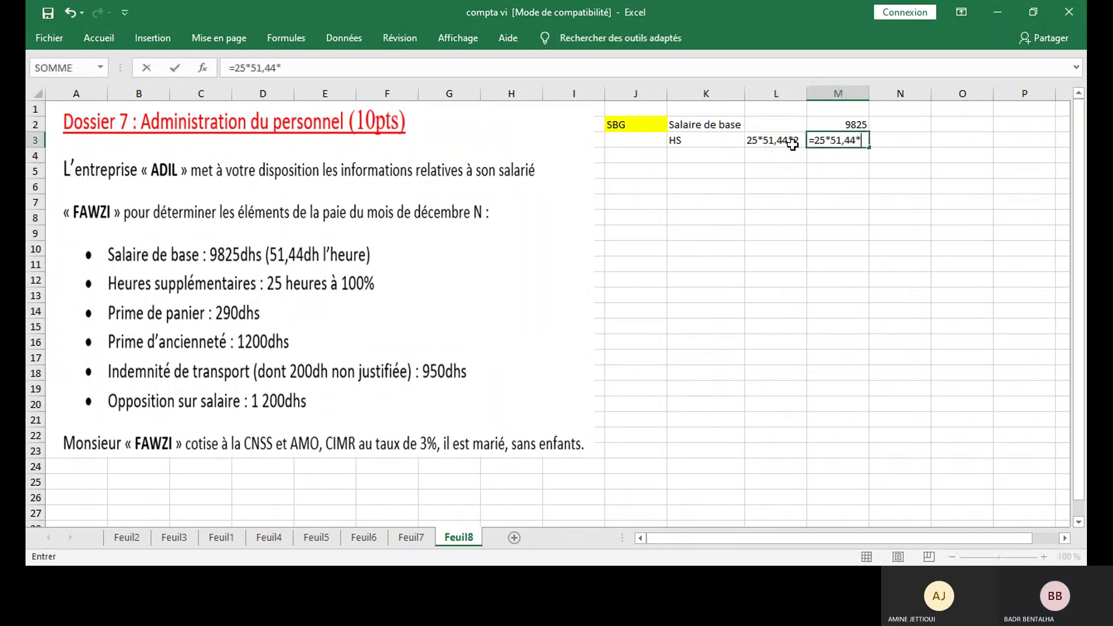
text(2)
key(Return)
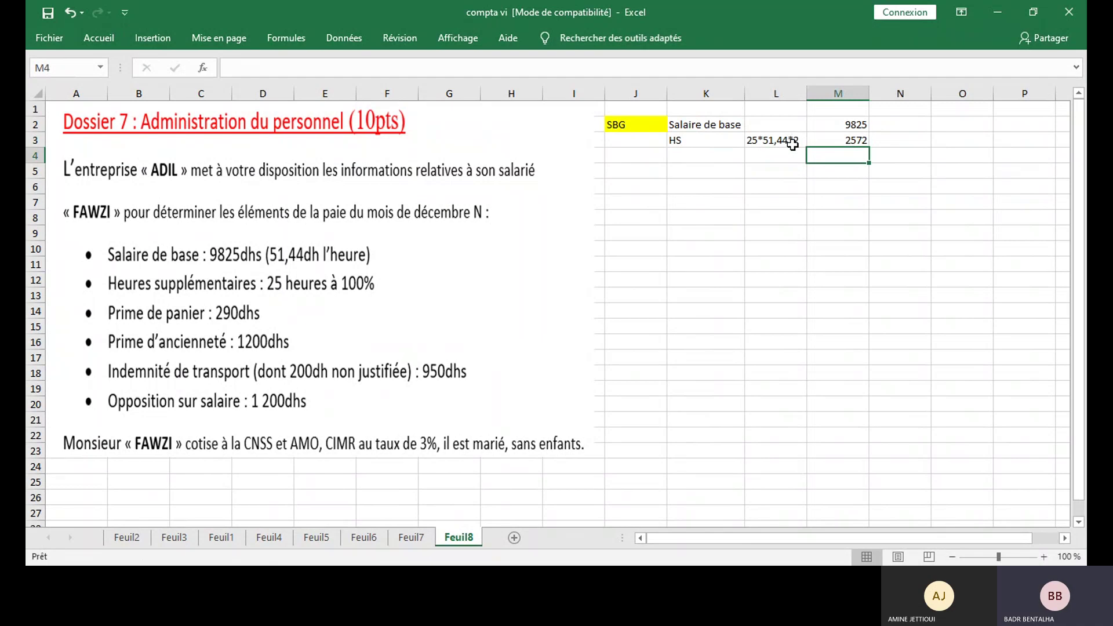
Add the seniority bonus row with the label "Prime d'anc" in K4 and 1200 in M4.
click(721, 162)
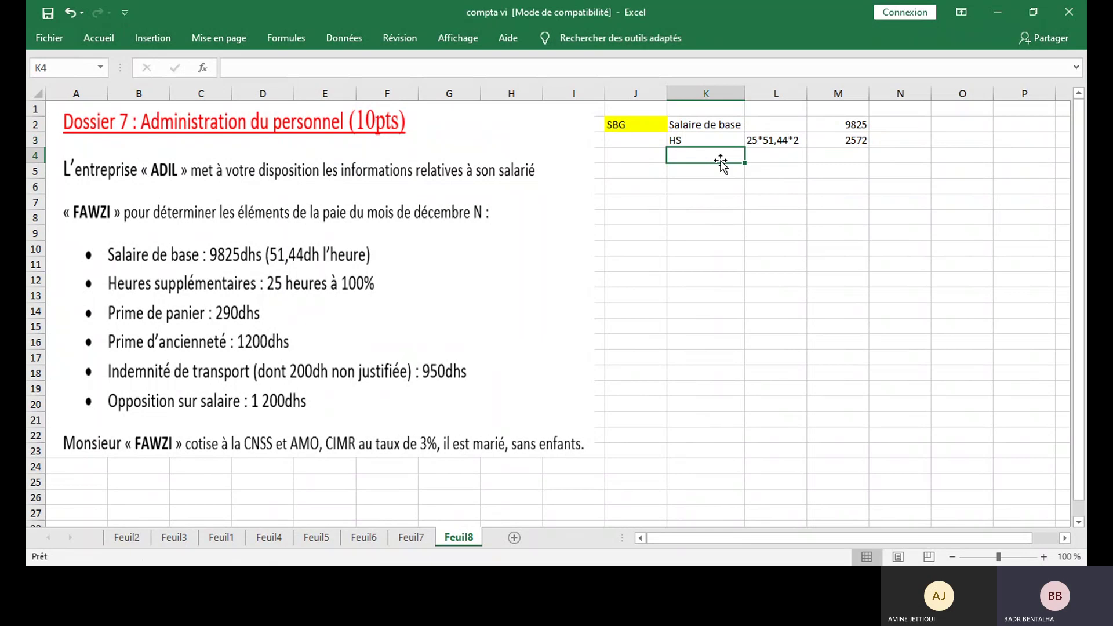
text(Prime d)
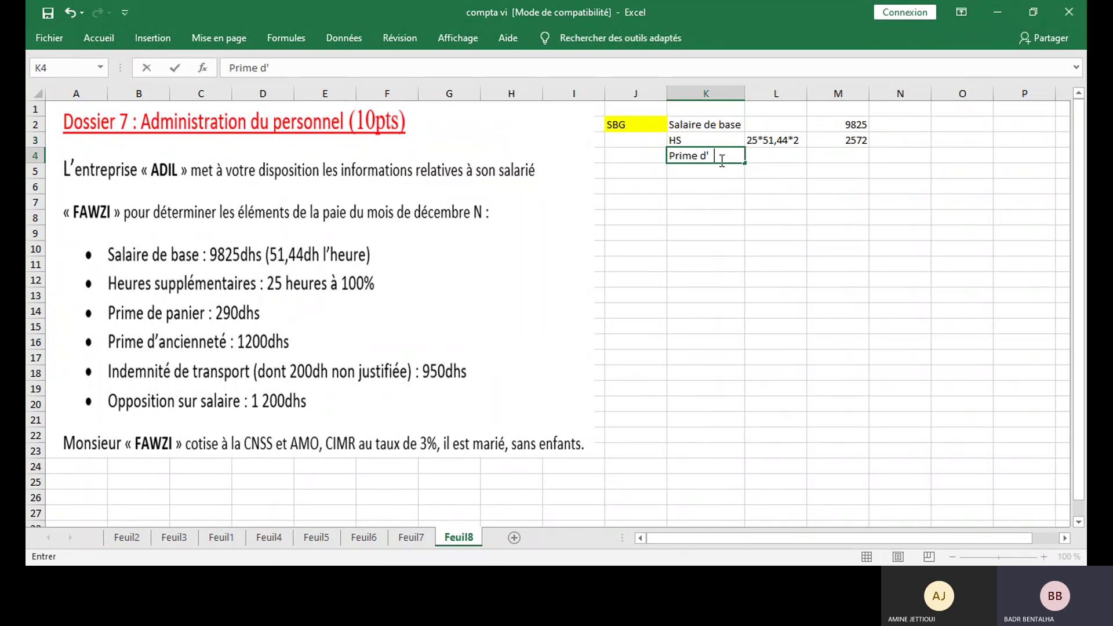
text('ancienne)
key(BackSpace)
key(BackSpace)
key(BackSpace)
text(nne)
key(BackSpace)
key(BackSpace)
key(BackSpace)
key(BackSpace)
key(Tab)
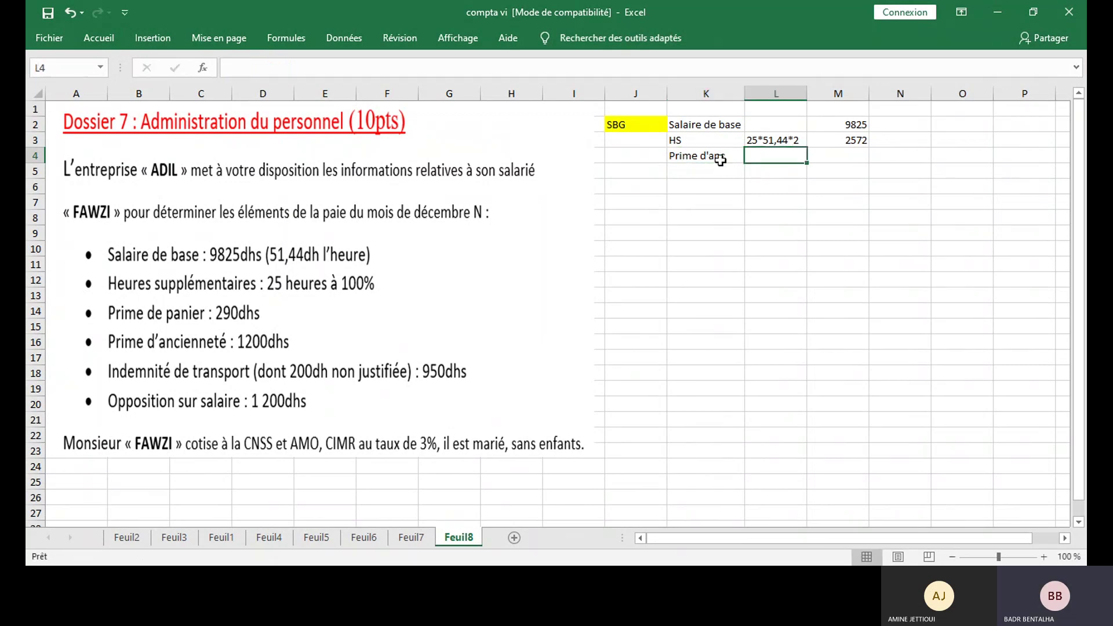
key(Tab)
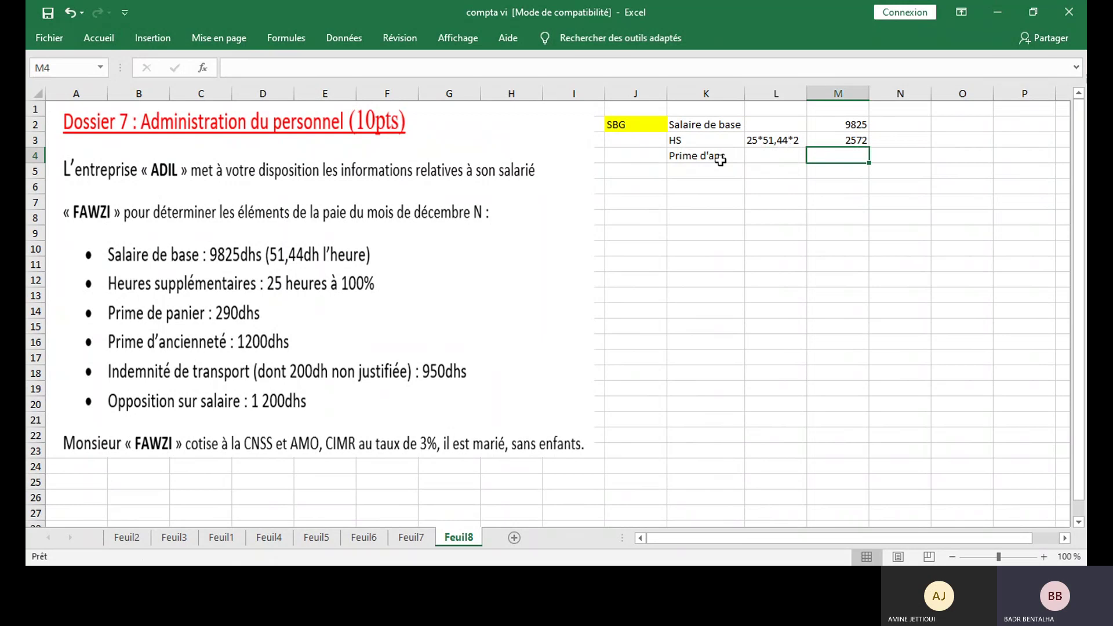
text(1200)
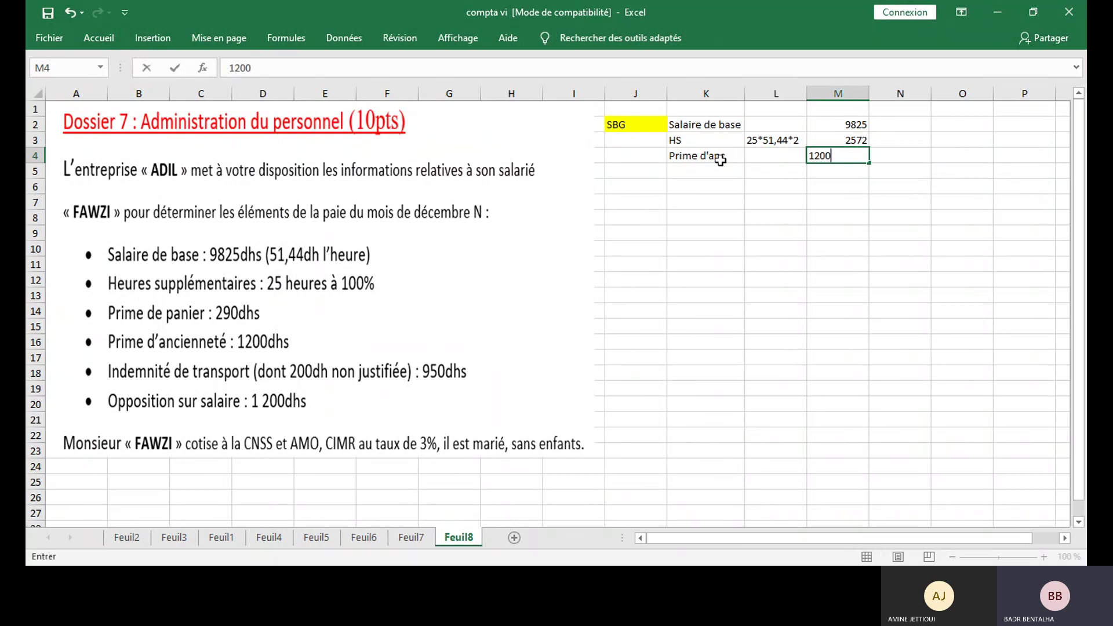
key(Return)
Add the meal bonus row with the label "Prime de panier" in K5 and 290 in M5.
click(721, 168)
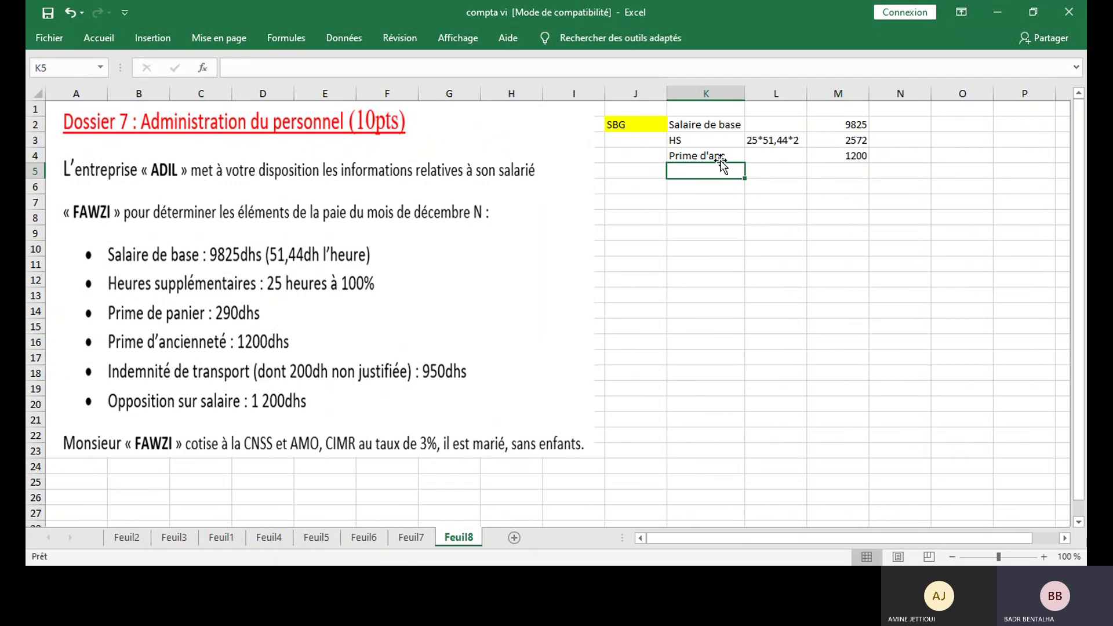
text(Prime )
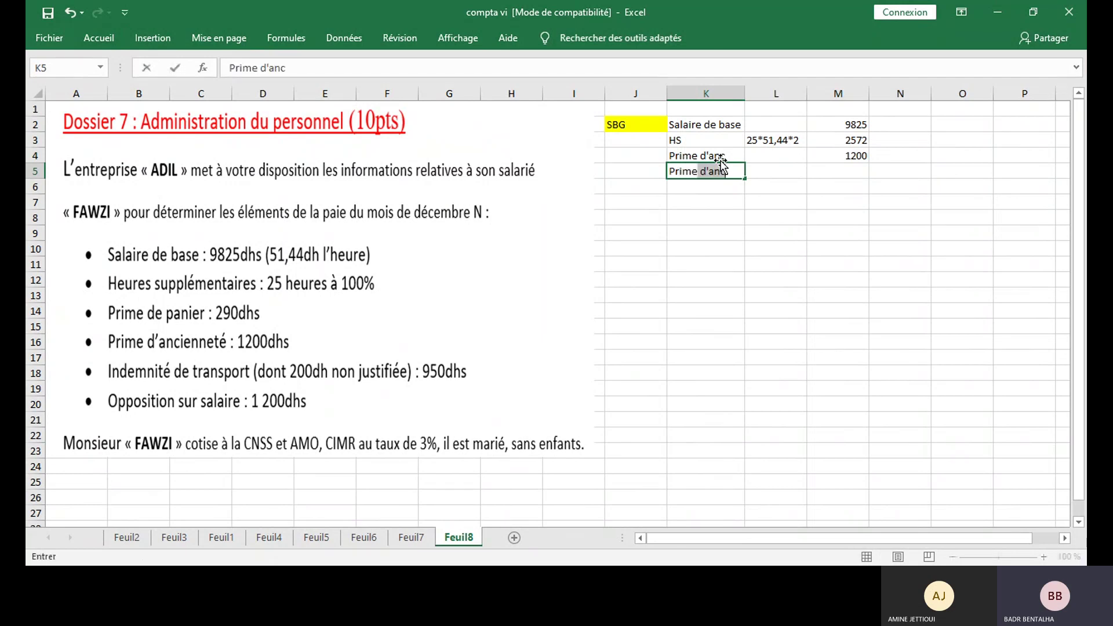
text(de panier)
key(Tab)
key(Tab)
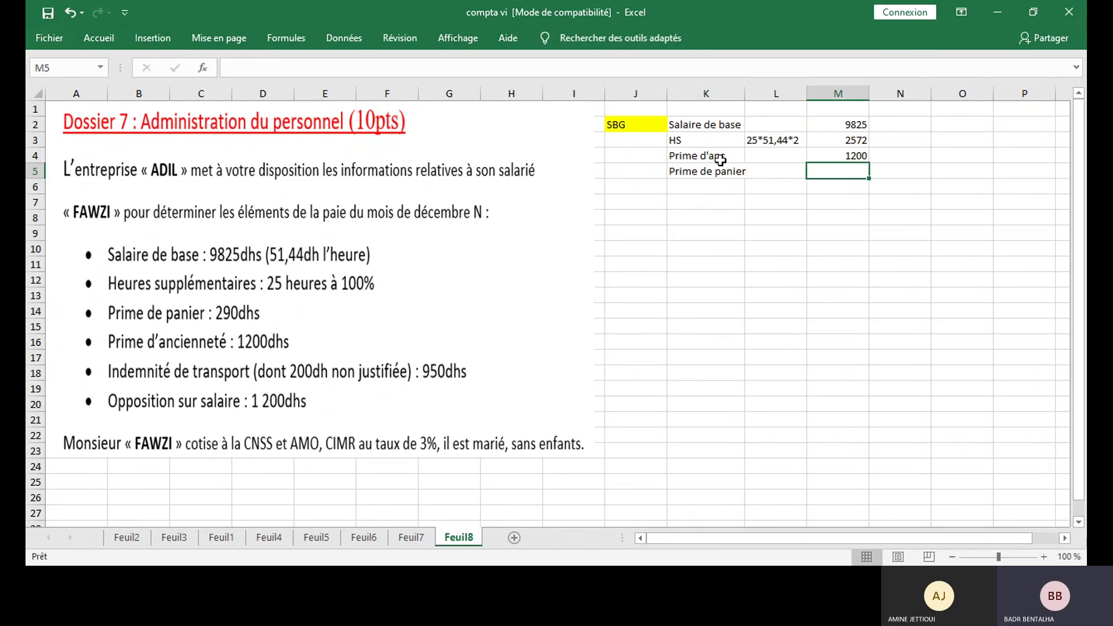
text(290)
key(Return)
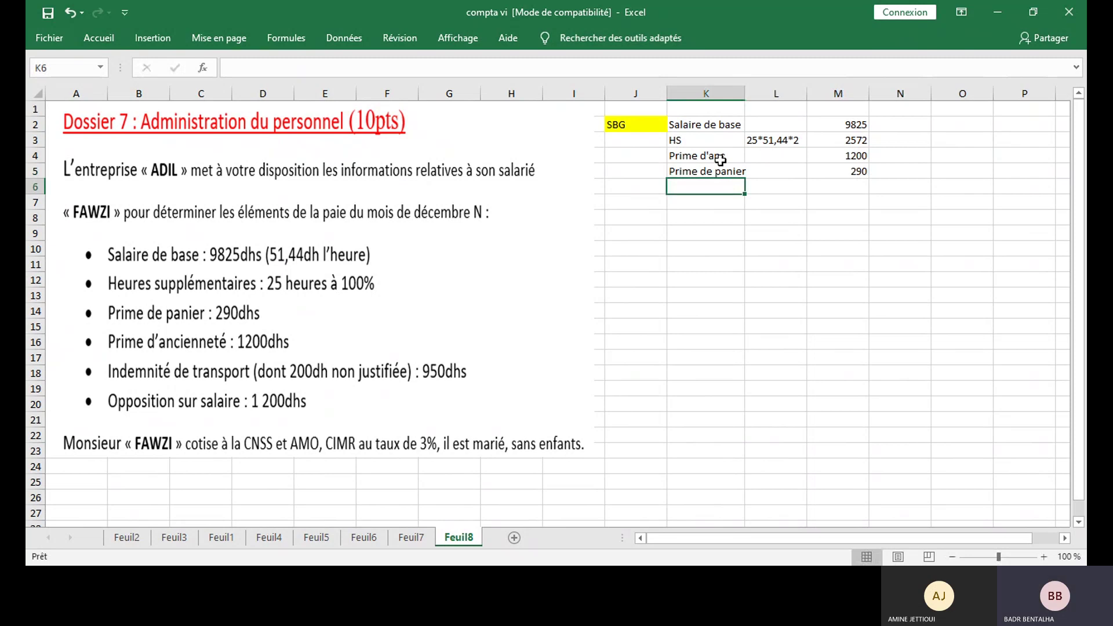
Add the transport allowance row with the label "Indémnités de tr" in K6 and 950 in M6.
text(Indém)
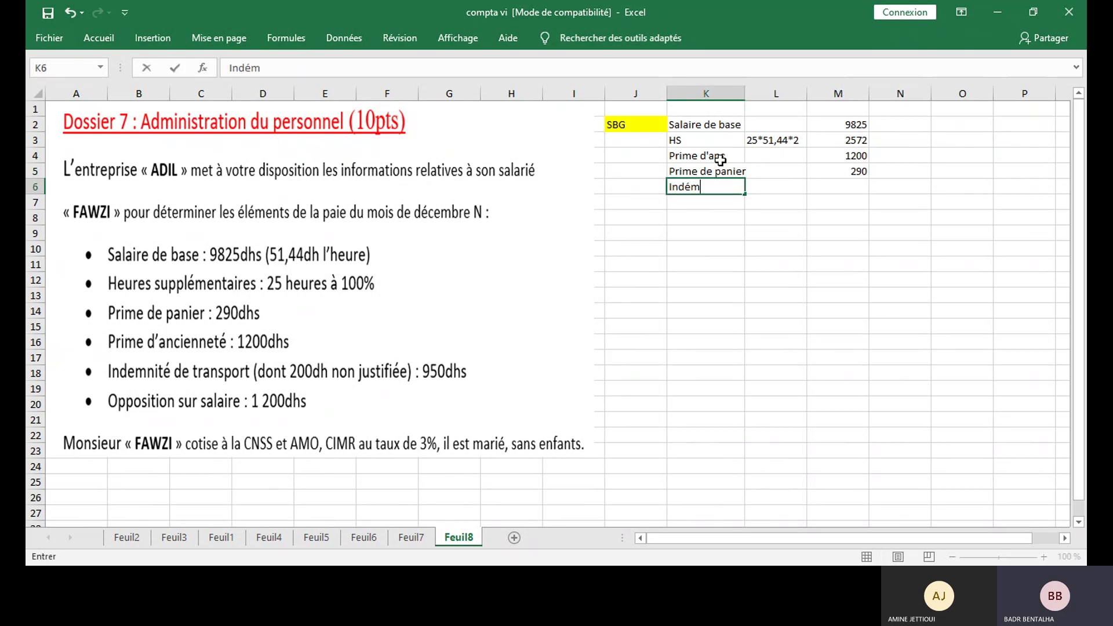
text(nités de tr)
key(Return)
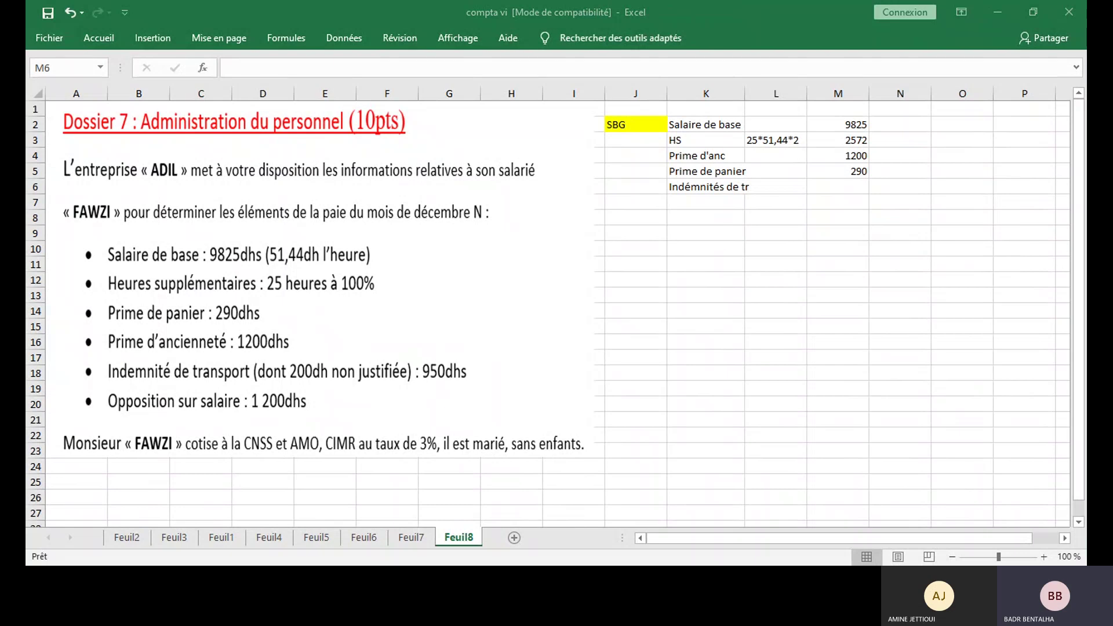
click(845, 185)
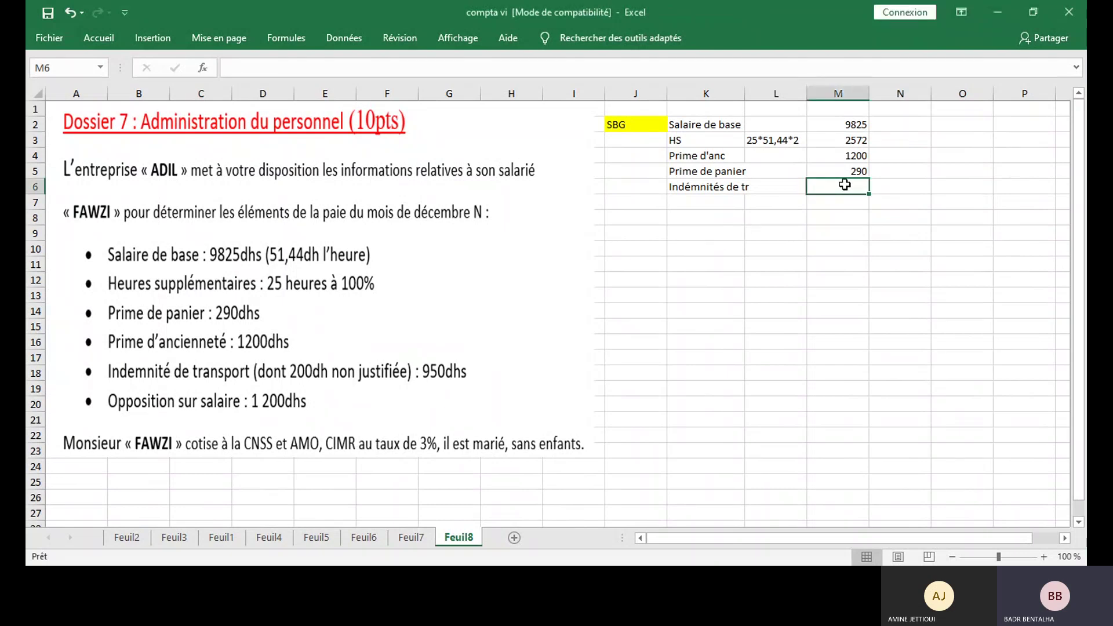
text(950)
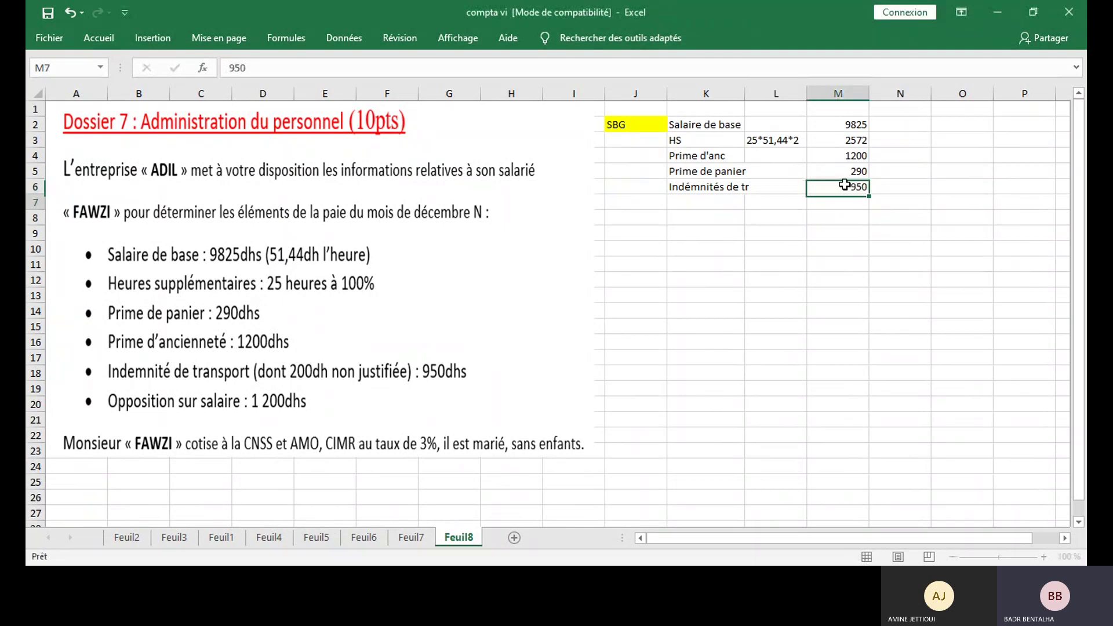
key(Return)
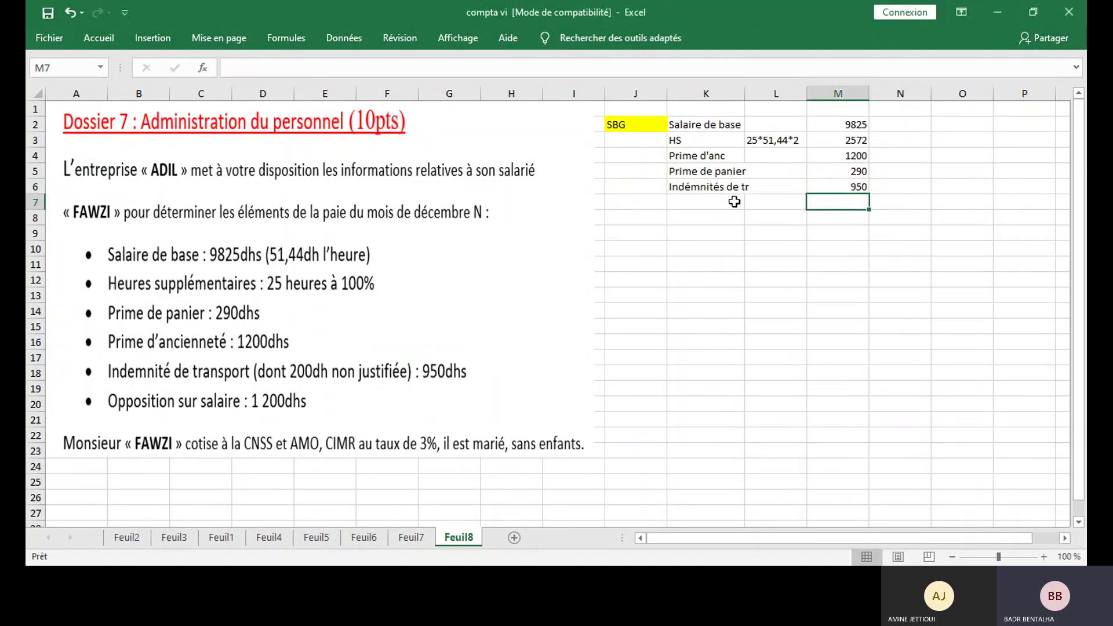
Copy the yellow SBG label from J2 to L7 and select M7 beside it.
click(638, 124)
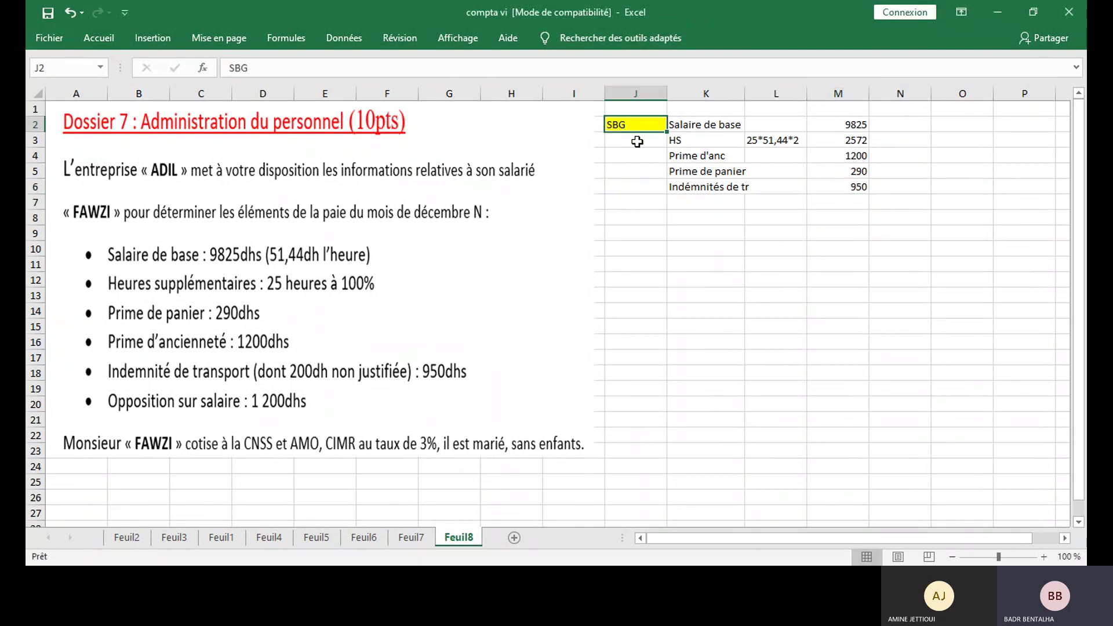
key(ctrl+c)
click(780, 207)
key(ctrl+v)
key(Right)
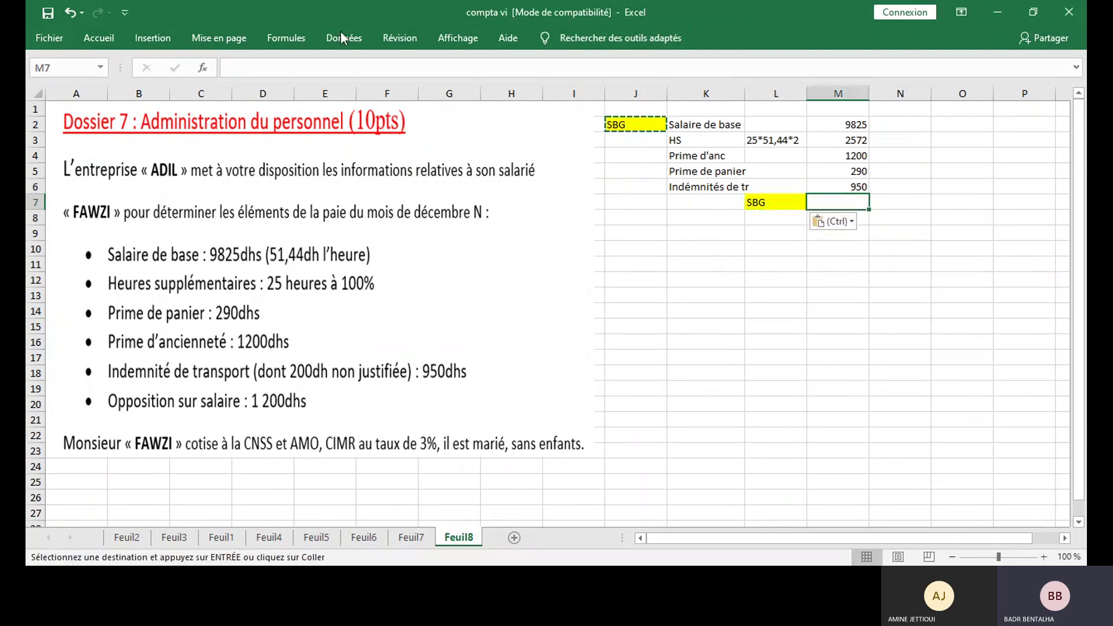
click(153, 38)
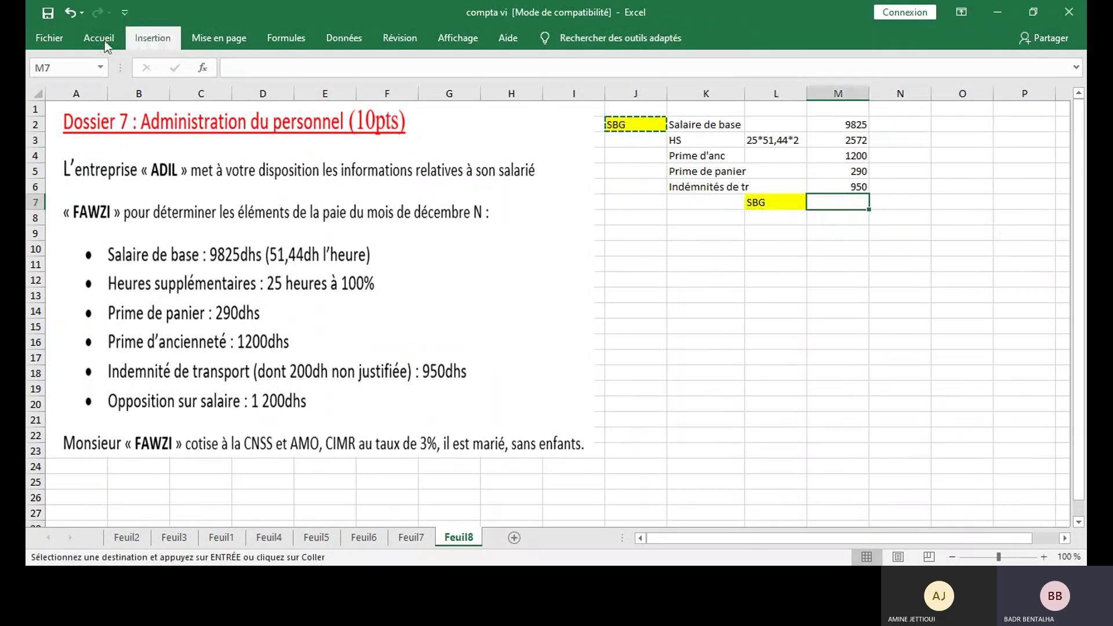
Total the pay elements M2:M6 in M7 with a SOMME formula.
click(99, 38)
click(819, 63)
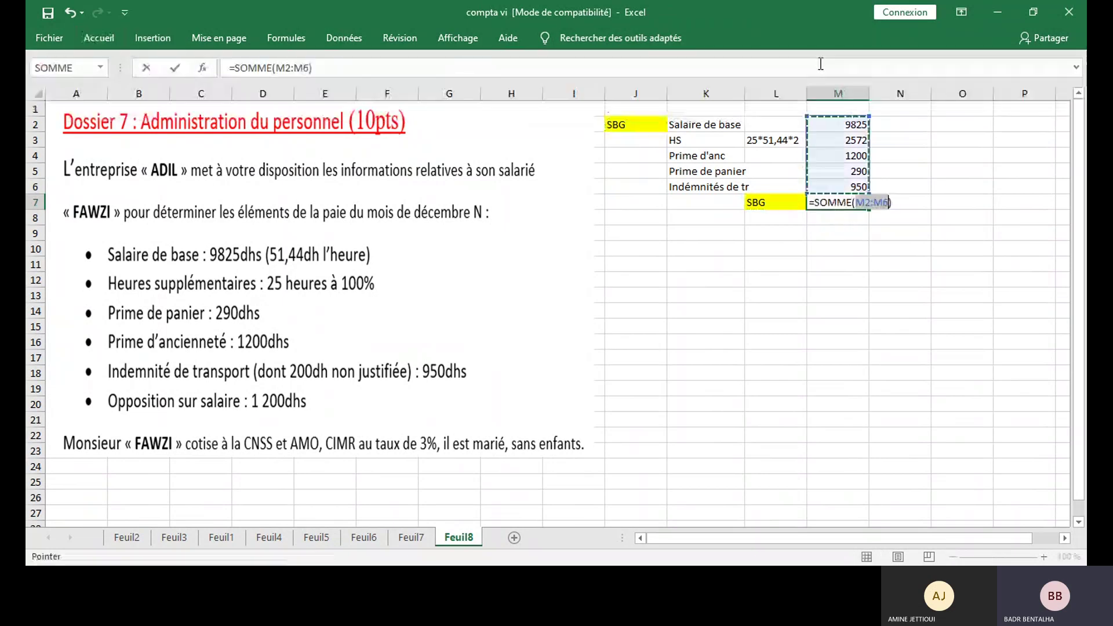
key(Return)
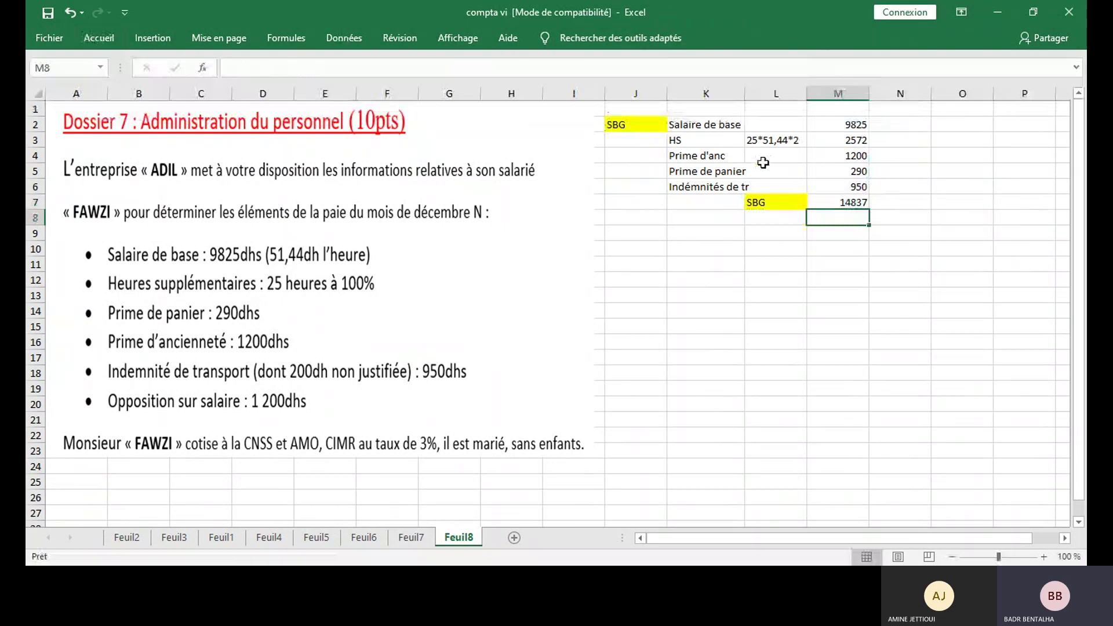
Copy the yellow SBG label from J2 to J9 and change its text to SBI.
click(662, 227)
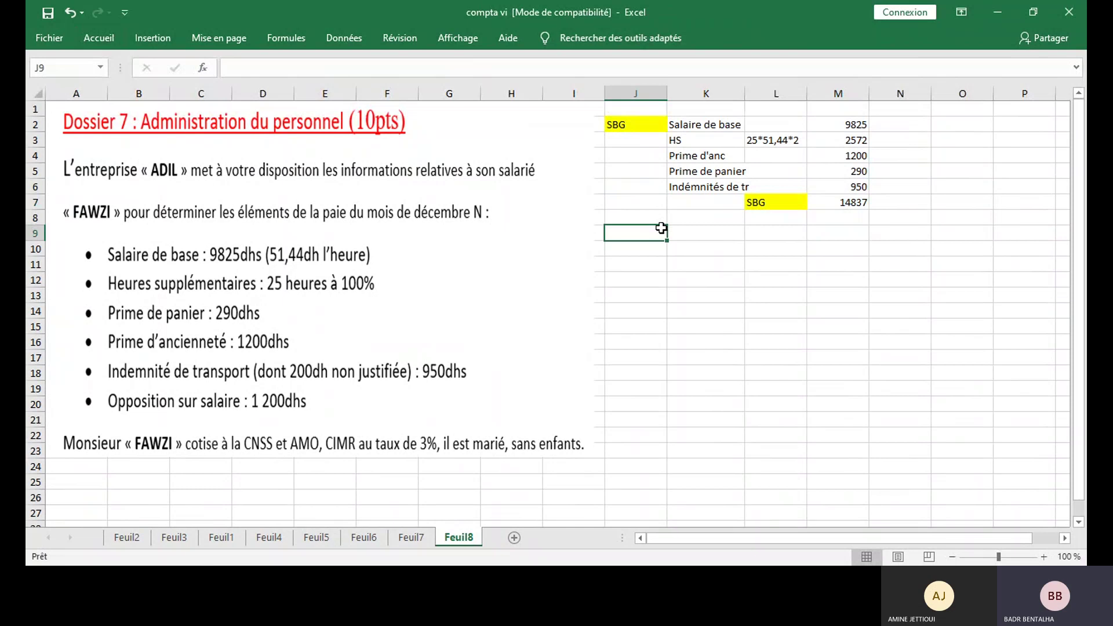
click(616, 124)
key(ctrl+c)
click(634, 244)
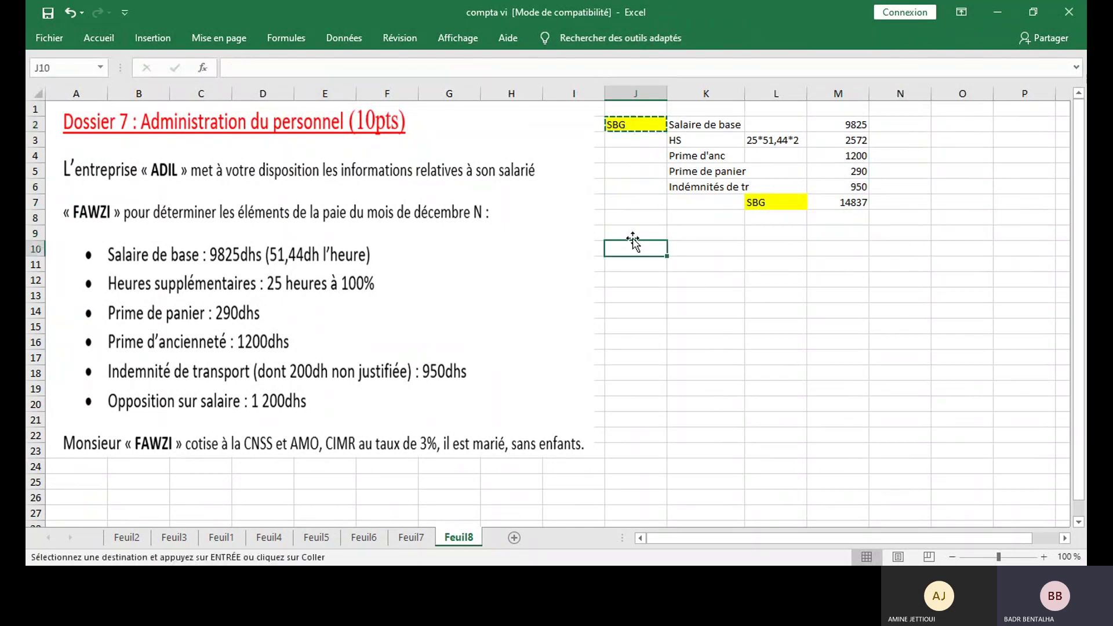
click(644, 233)
key(ctrl+v)
text(S)
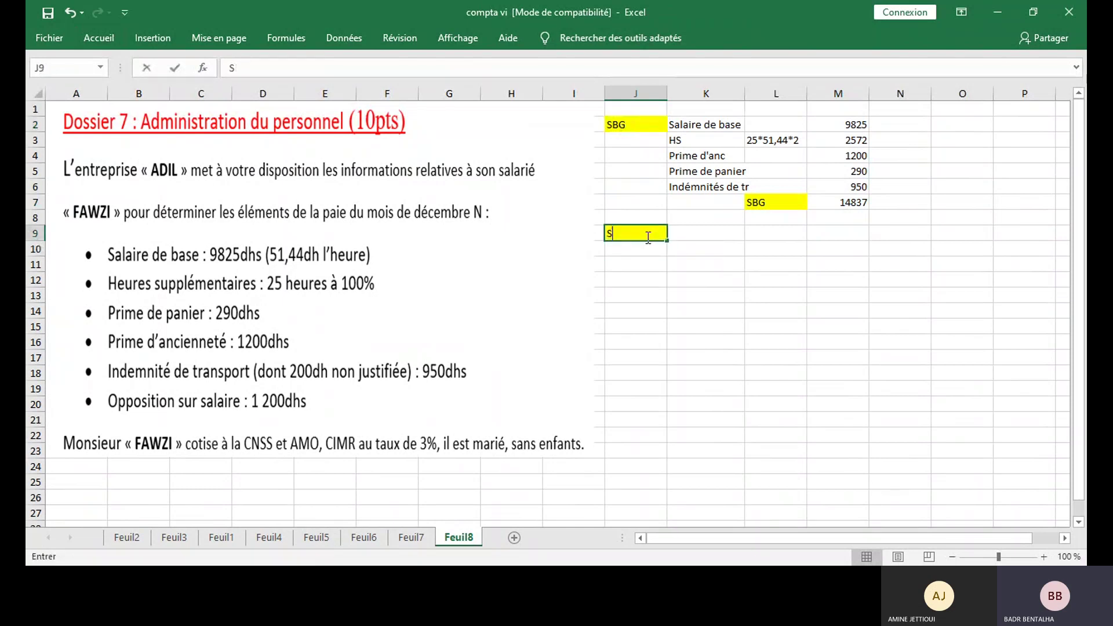
text(B I)
key(Right)
Label the exempt elements "Prime de panier" in K9 and "Indm tr justifié" in K10.
key(Right)
key(Right)
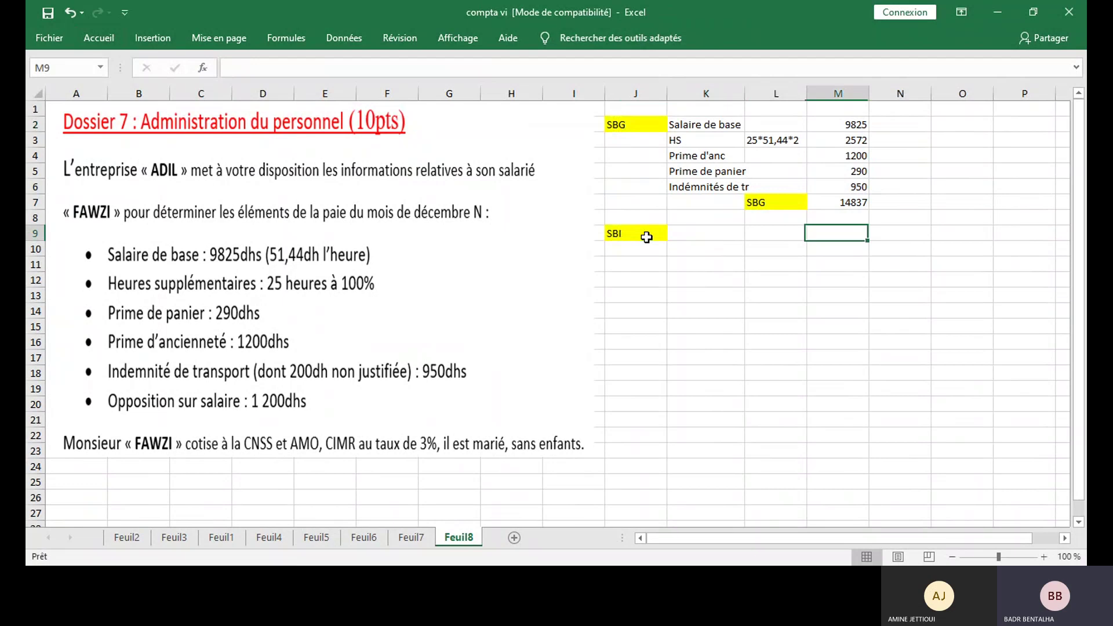
key(Left)
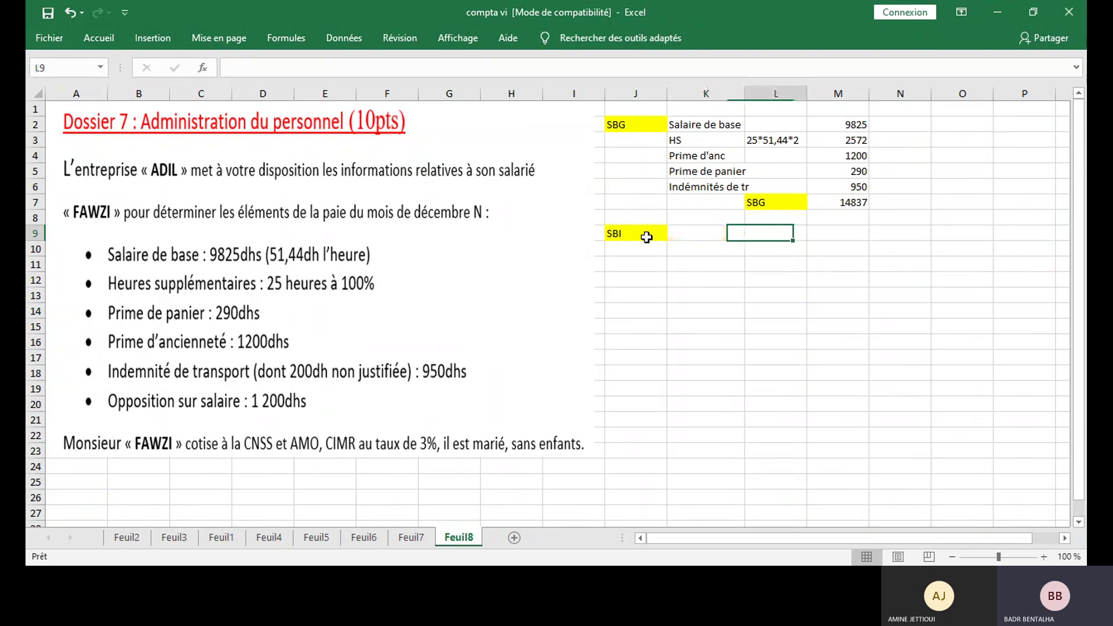
key(Left)
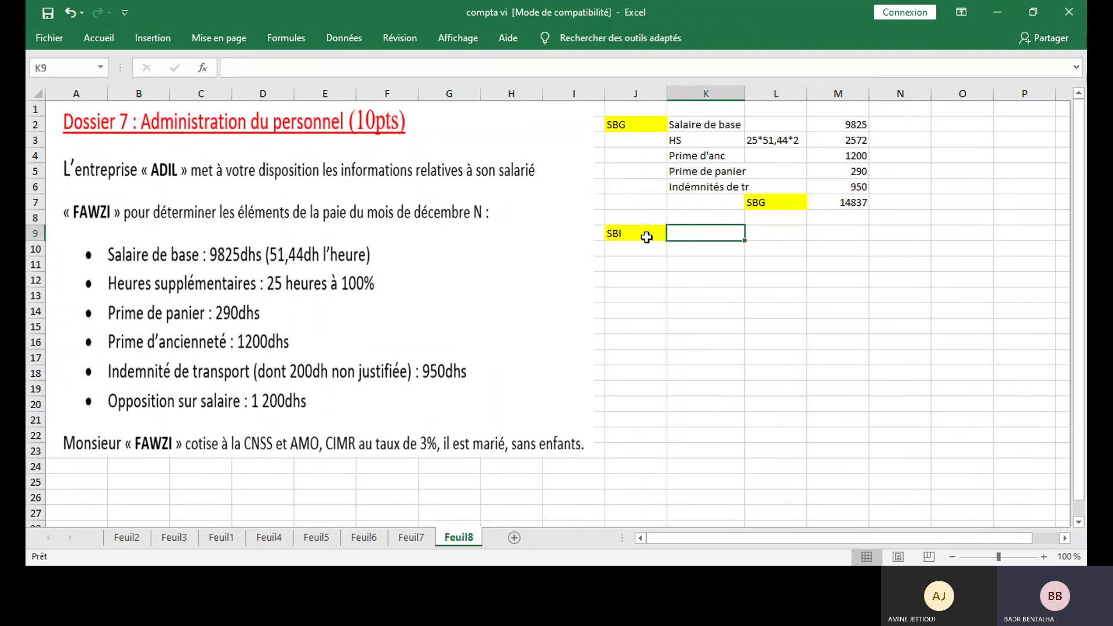
text(Prime de pan)
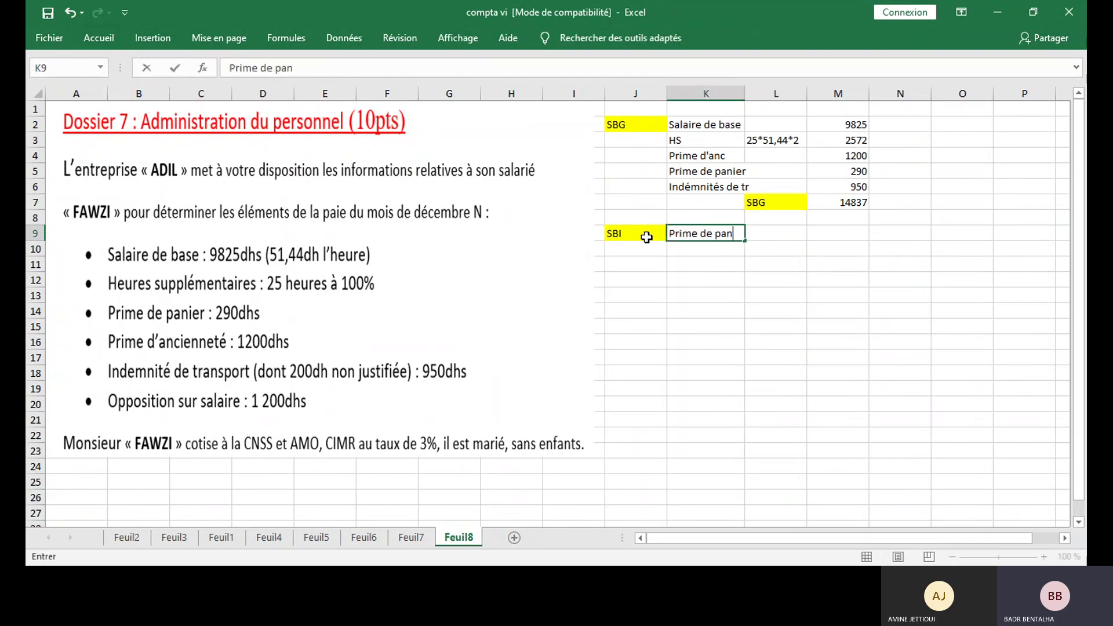
text(ier)
key(Return)
text(In)
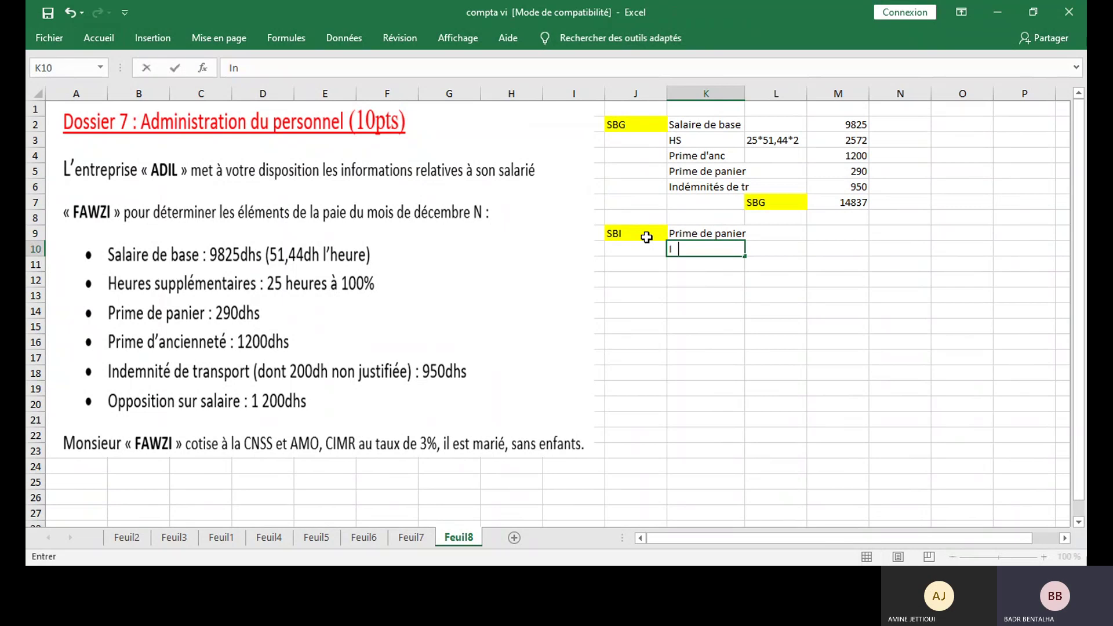
text(dm tr justifié)
key(Return)
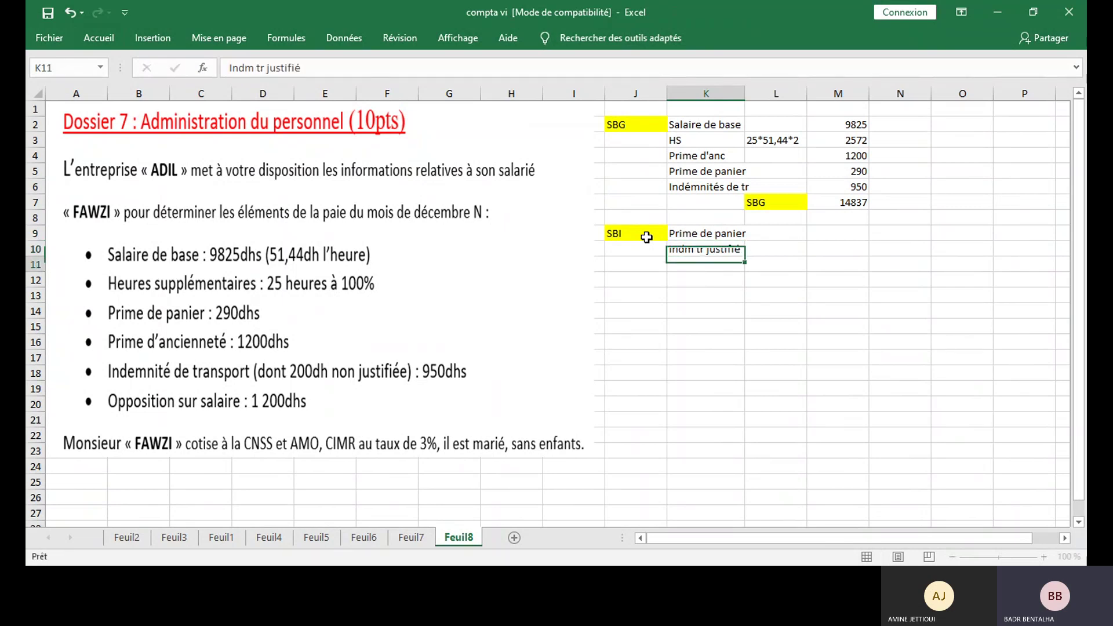
Enter 750 in M10 for the justified transport allowance and note "(950-200)" beside it in N10.
key(Up)
key(Right)
key(Right)
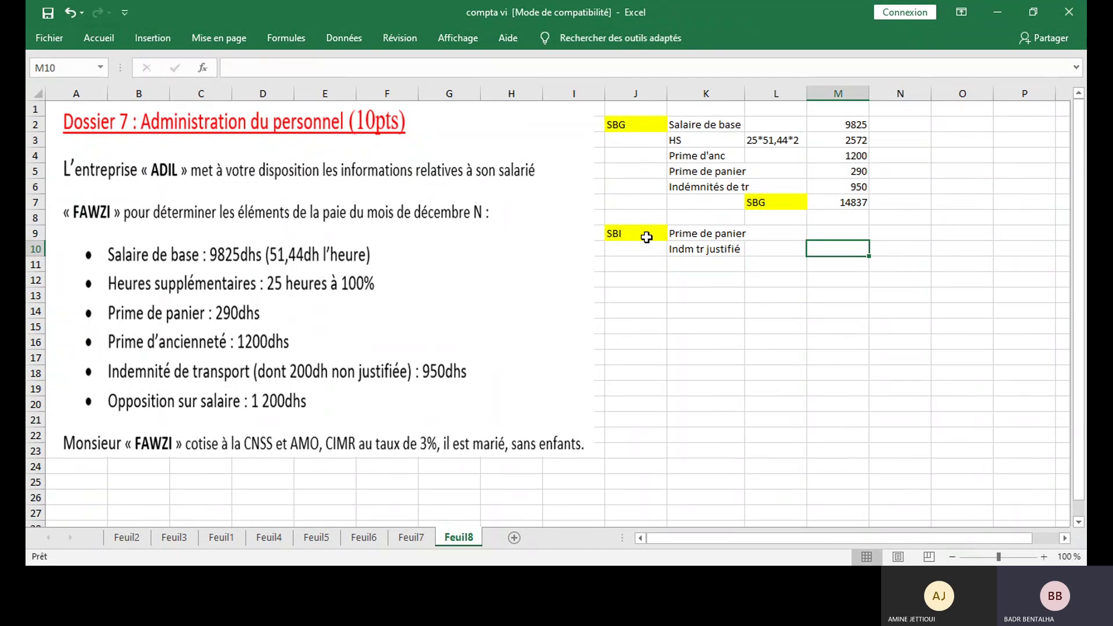
text(750)
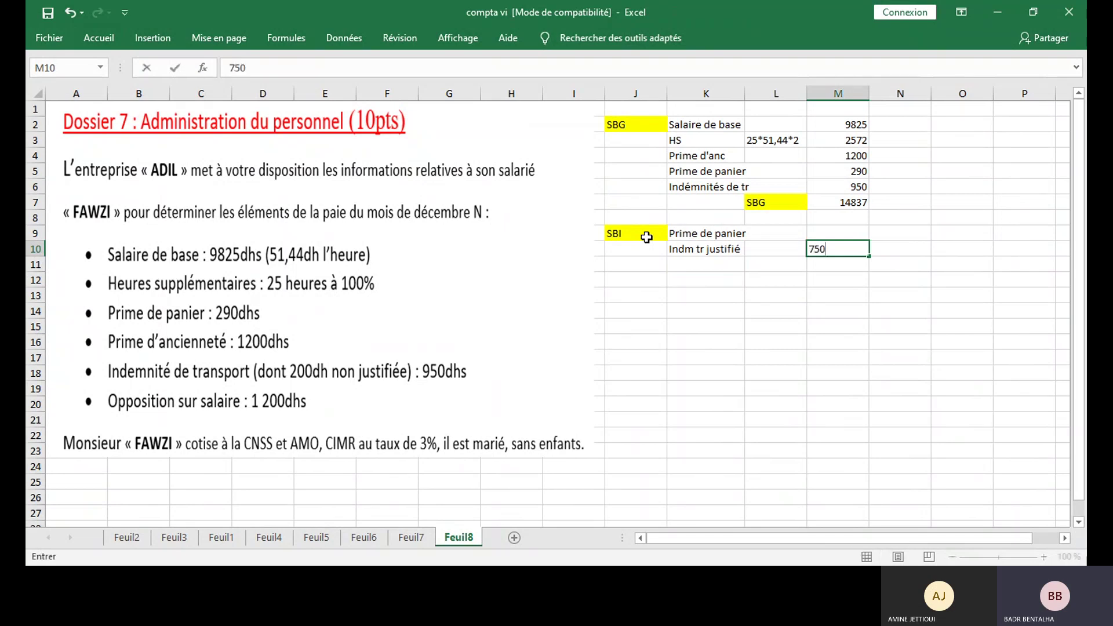
key(Right)
text(()
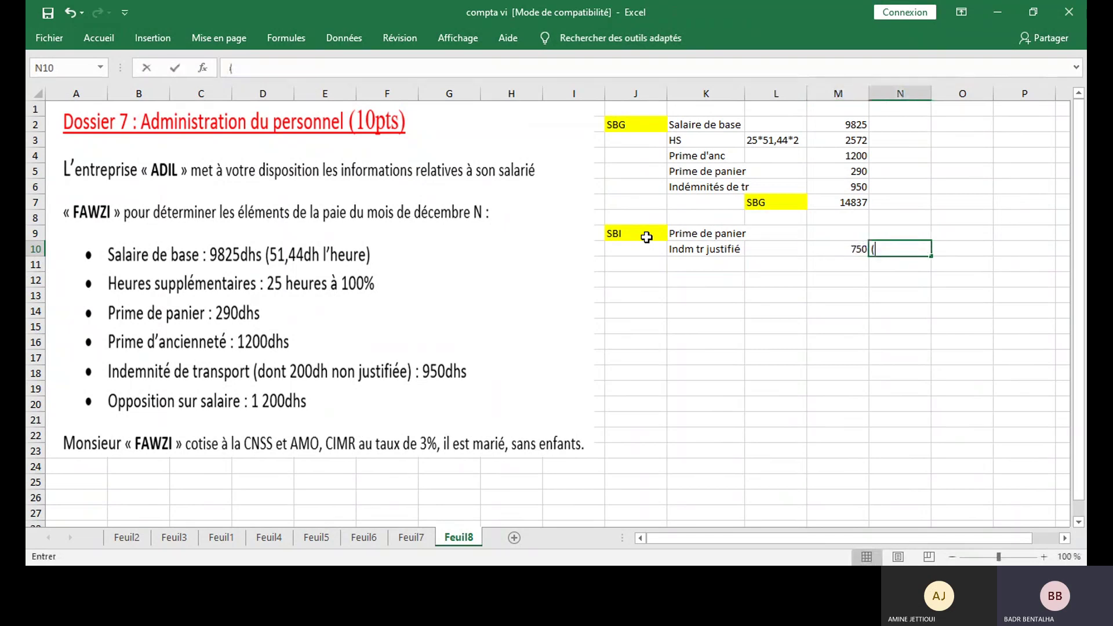
text(950-200)
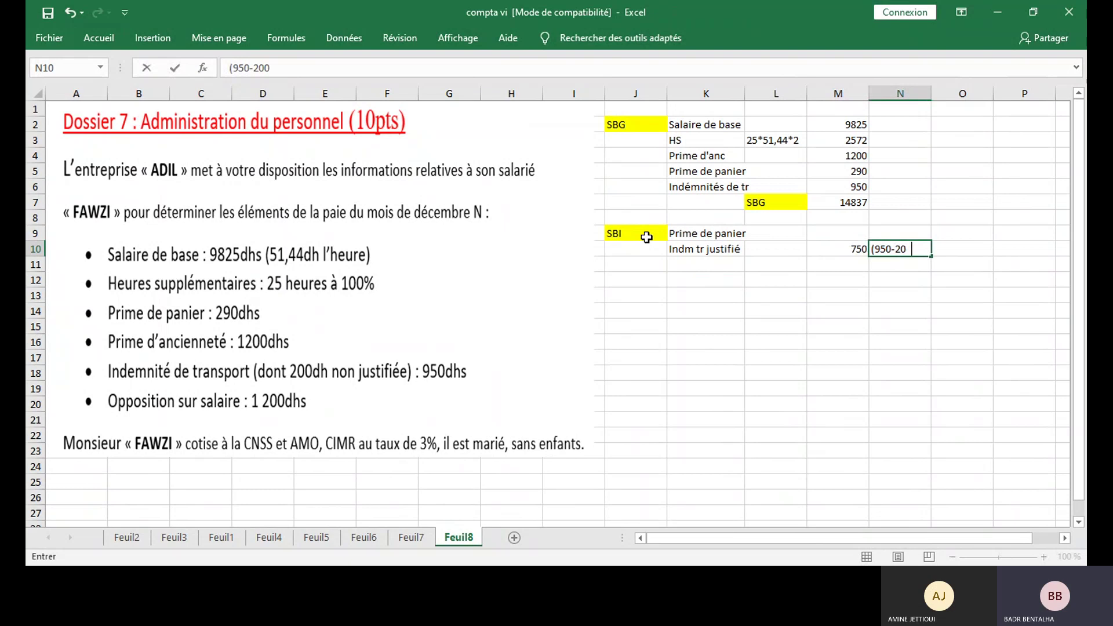
text())
key(ctrl+Return)
Enter 290 in M9 as the amount of the exempt meal bonus.
key(Up)
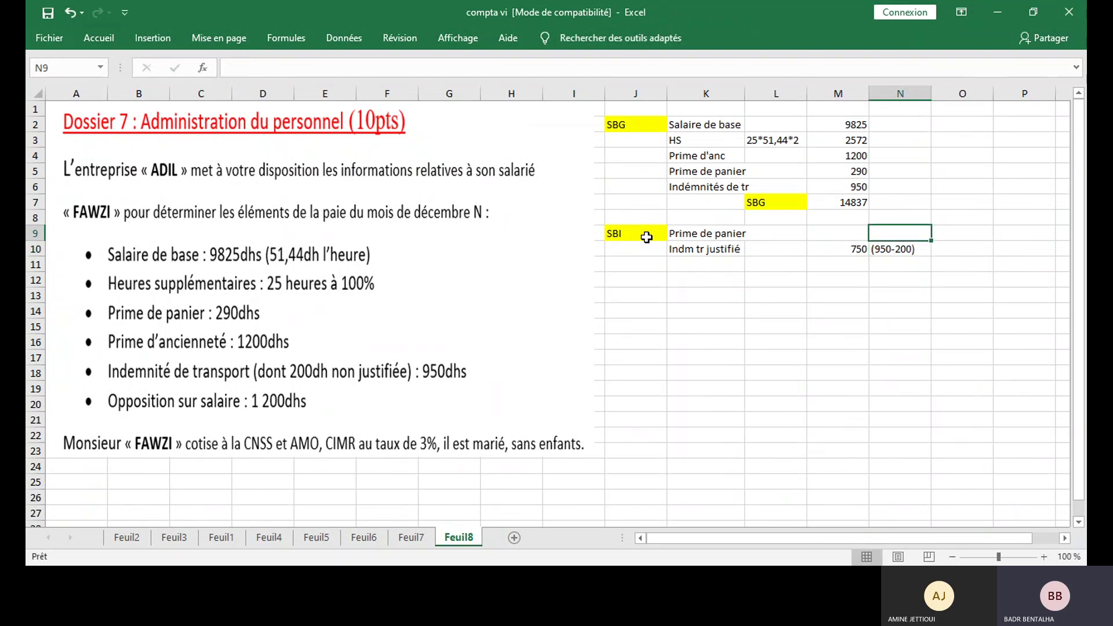
key(Left)
text(29)
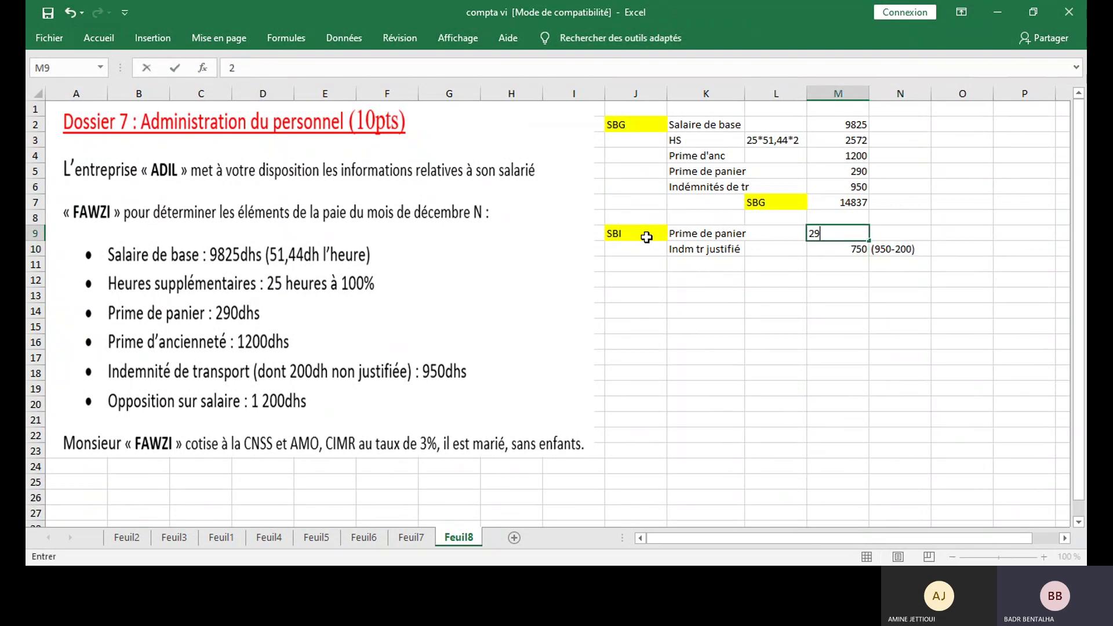
text(0)
key(Return)
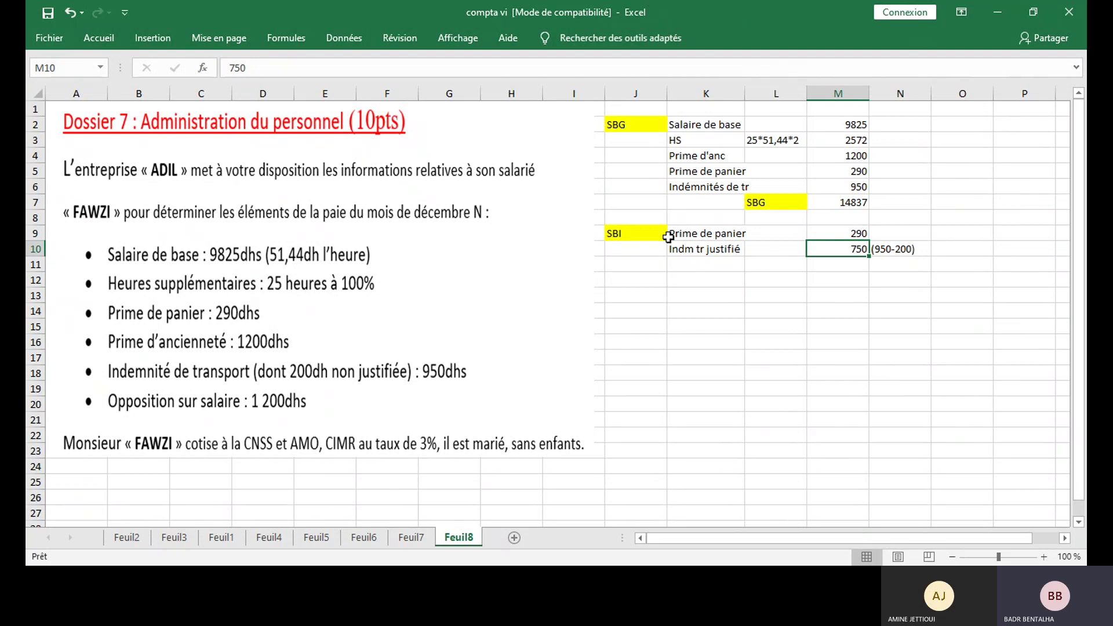
Copy the yellow SBI label from J9 to L11.
click(791, 264)
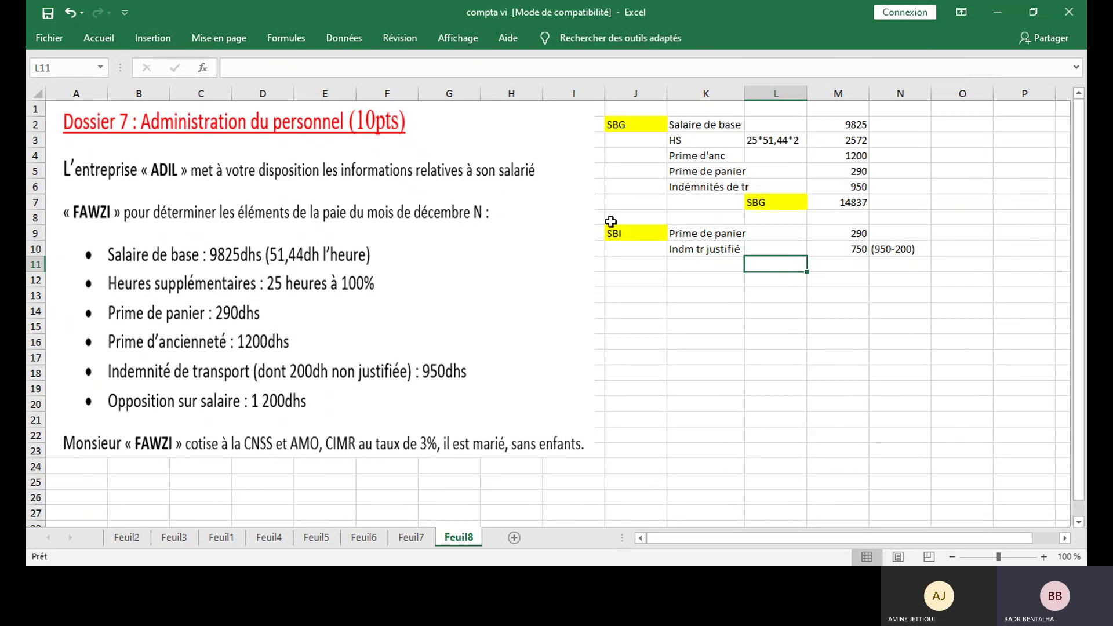
click(629, 234)
key(ctrl+c)
click(788, 265)
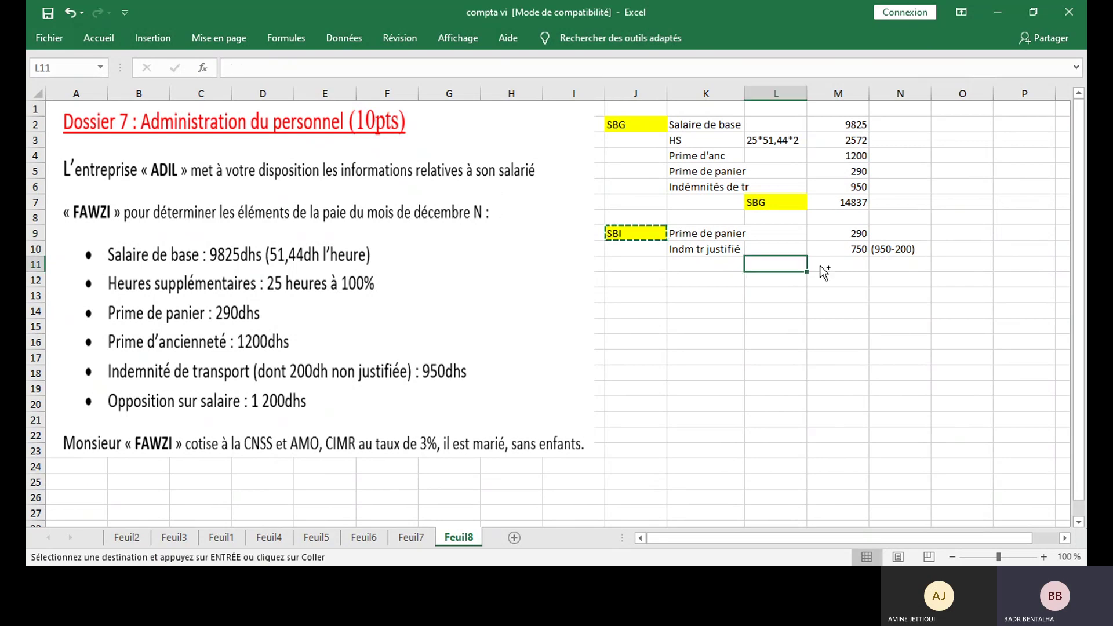
key(ctrl+v)
Calculate the SBI in M11 with the formula =M7-M9-M10.
click(846, 265)
text(=)
click(846, 206)
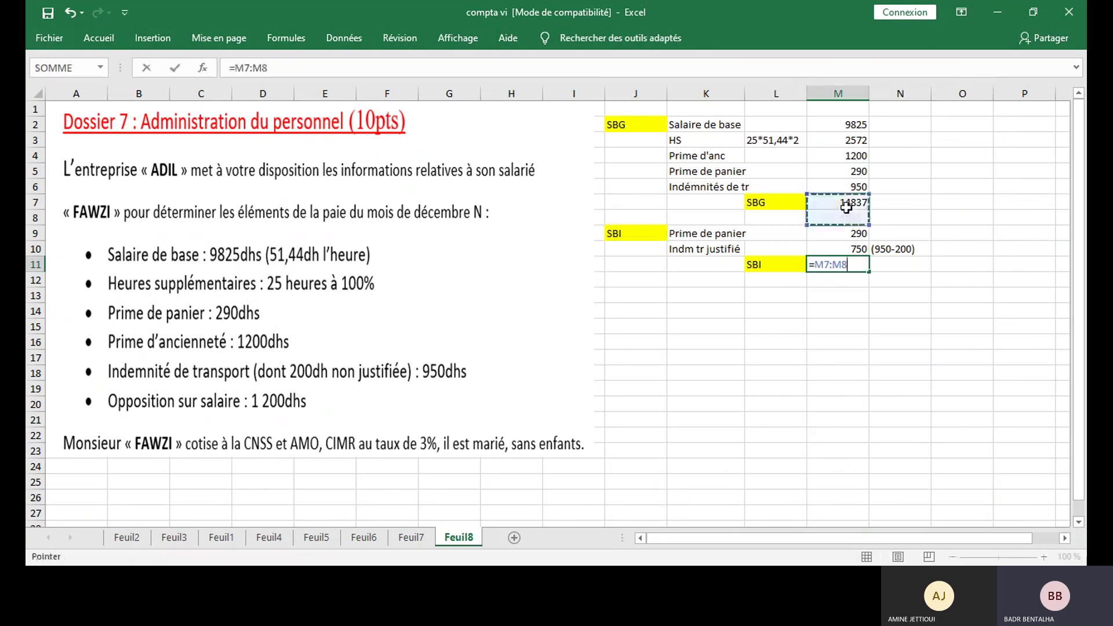
text(-)
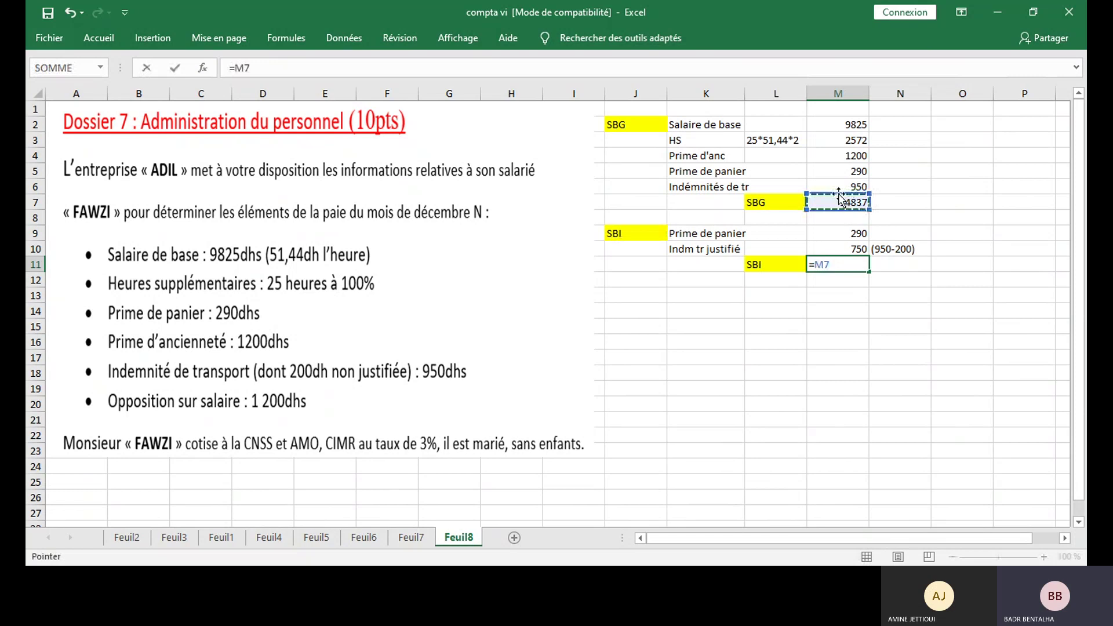
click(844, 232)
text(-)
click(847, 248)
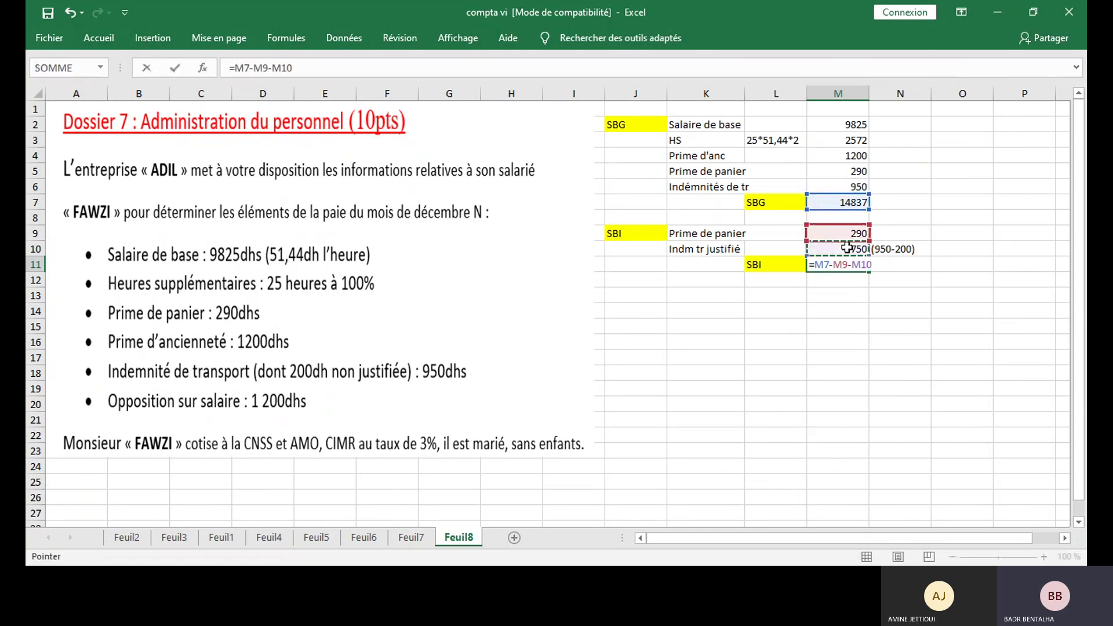
key(Return)
Copy the yellow SBI label from J9 to J13 and change its text to SNI.
click(635, 298)
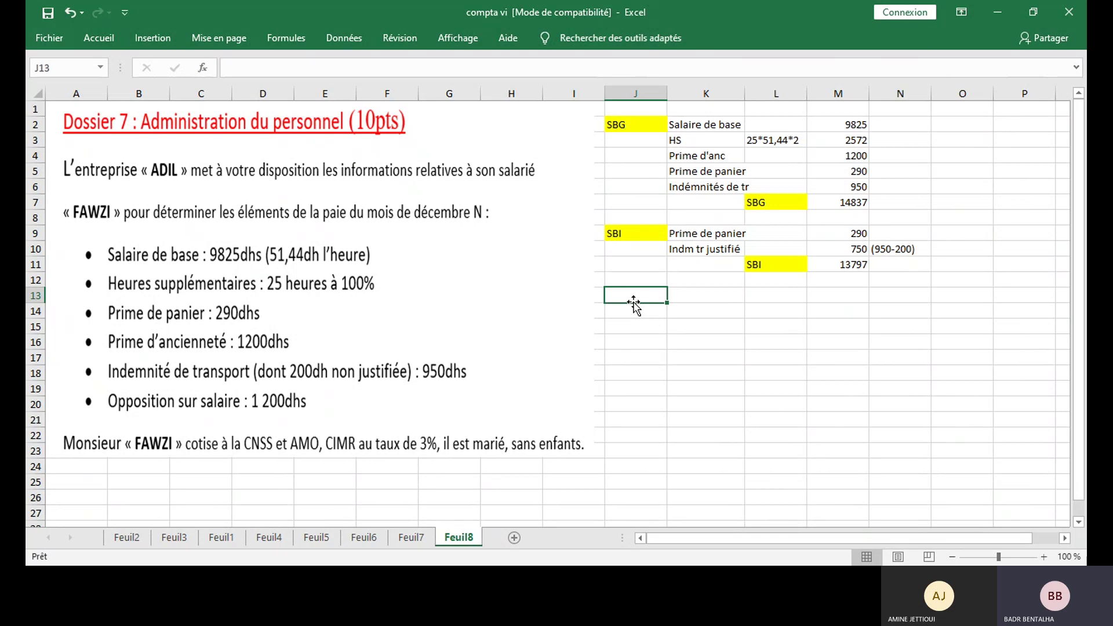
click(642, 236)
key(ctrl+c)
click(623, 297)
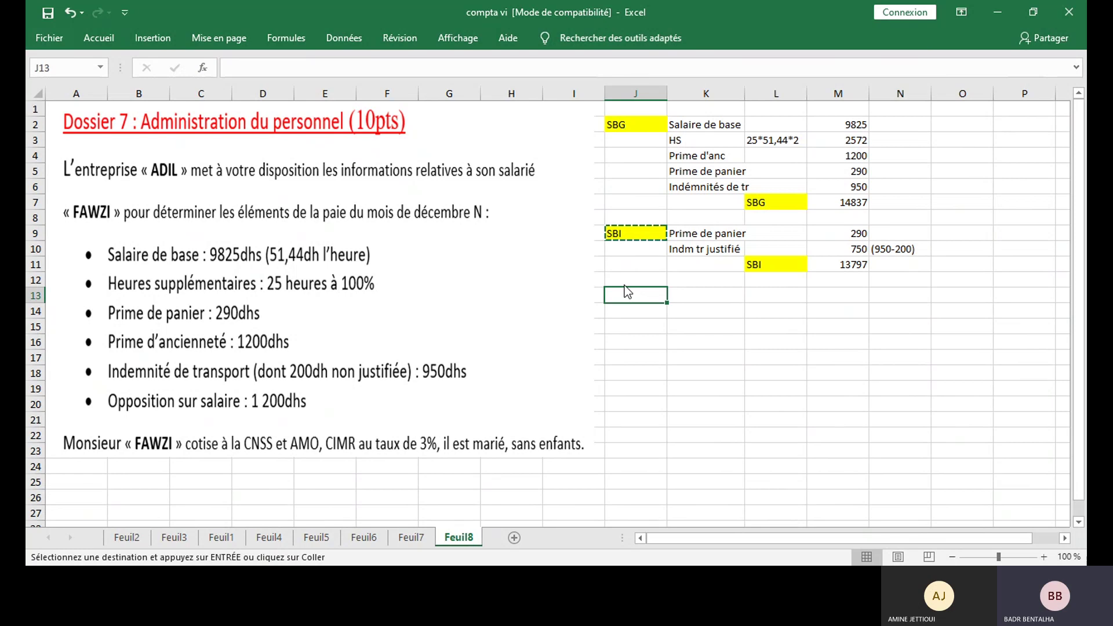
key(ctrl+v)
double_click(622, 299)
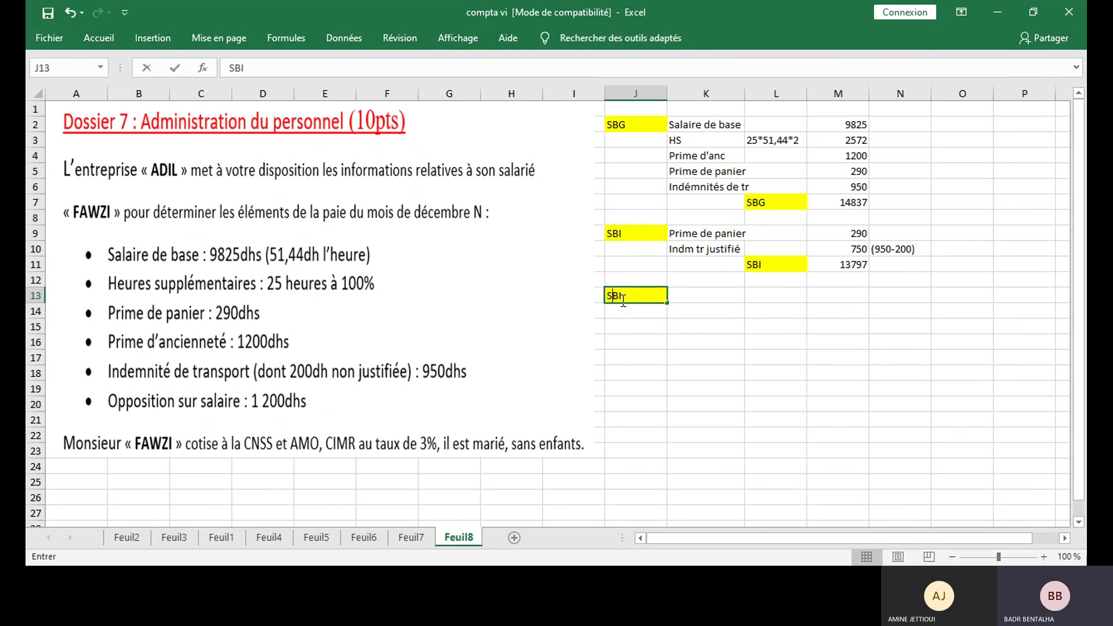
key(Delete)
text(N)
key(Tab)
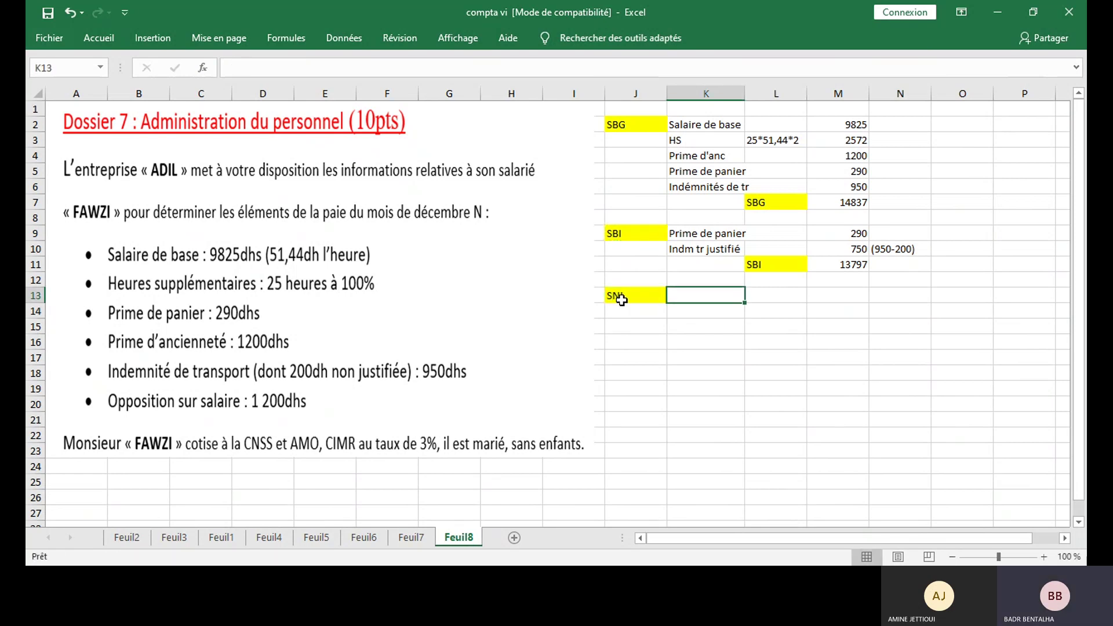
List the SNI deductions CNSS, AMO, CIMR and "Frais prof" in K13 to K16.
text(CNSS)
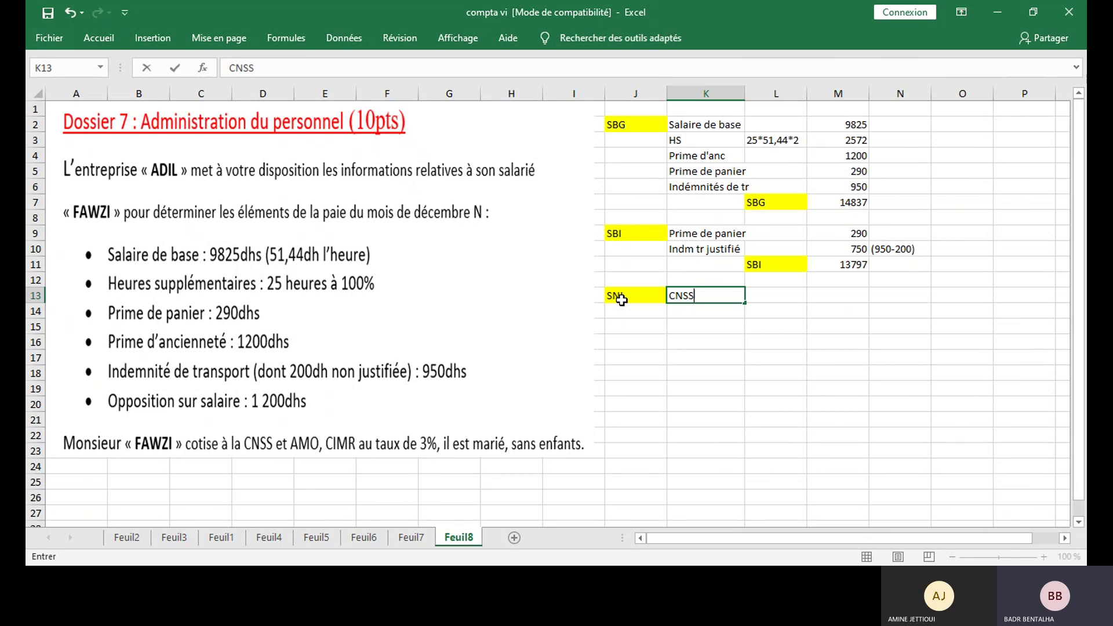
key(Return)
text(AMO)
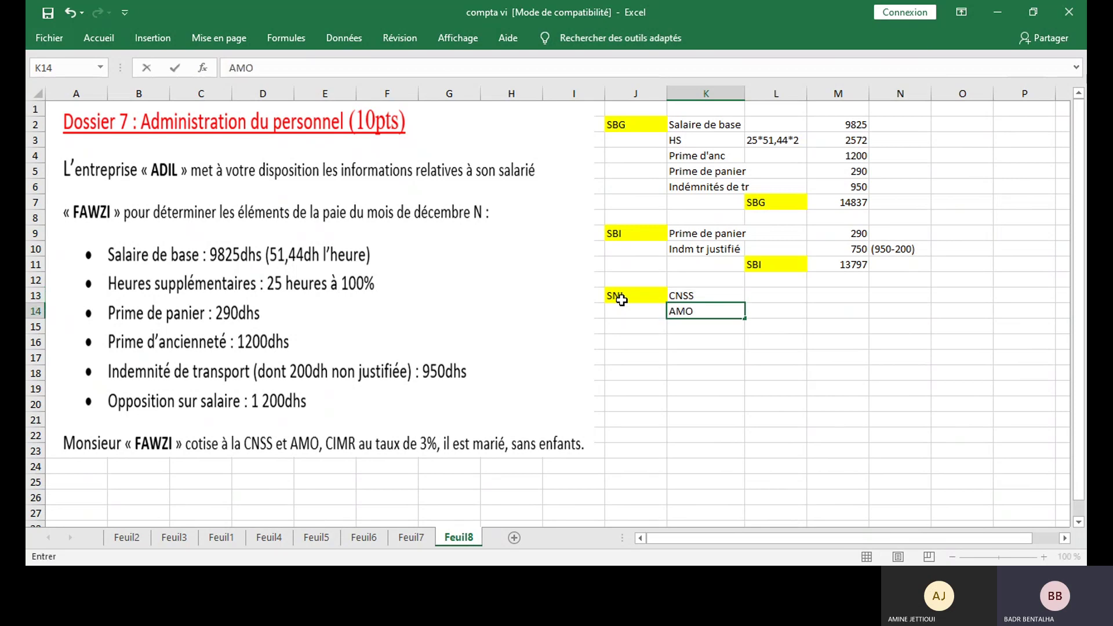
key(Return)
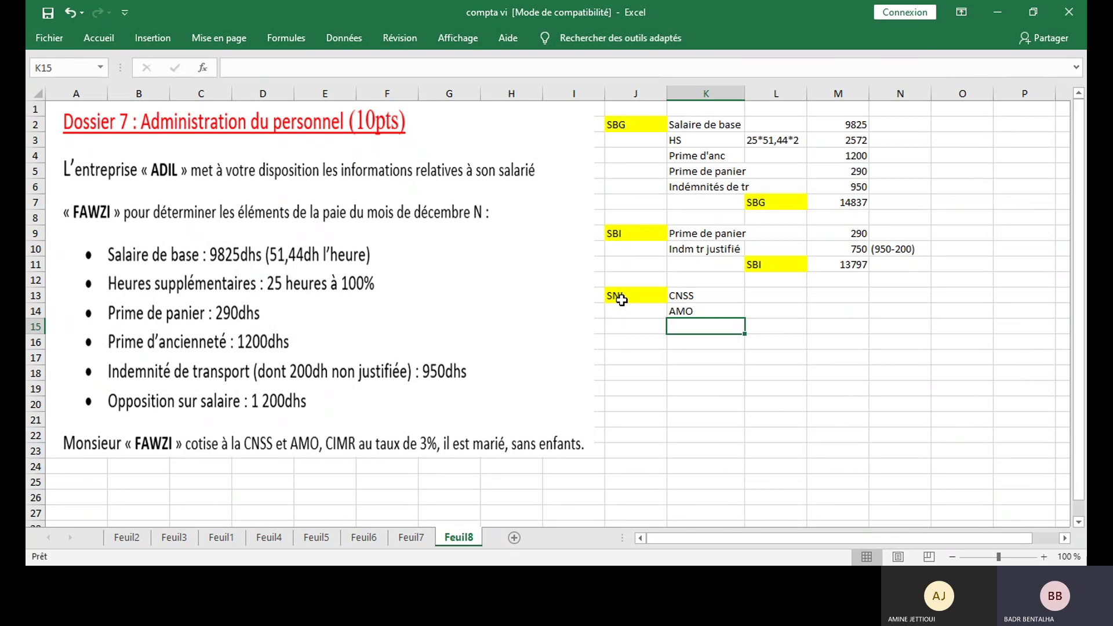
text(CIMR)
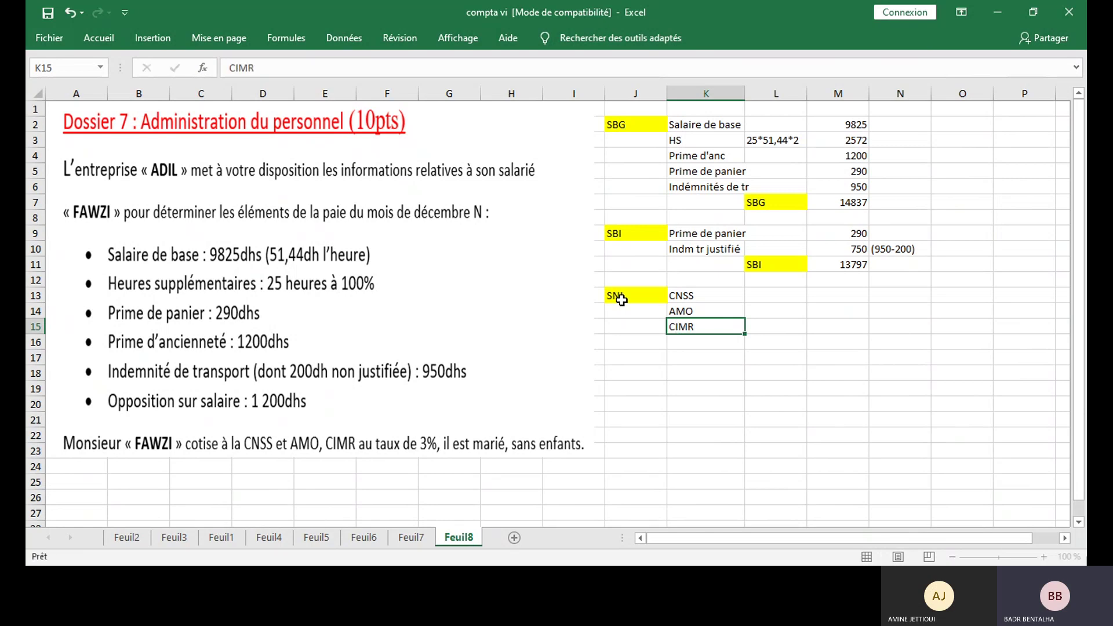
key(Return)
text(Frais prof)
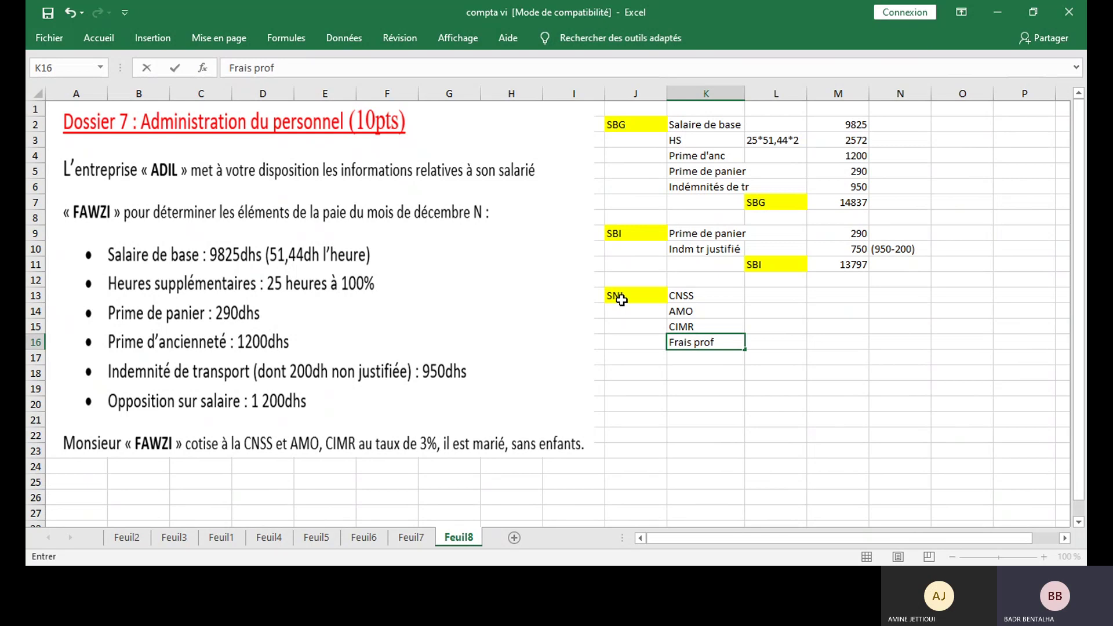
key(Tab)
Note the CNSS calculation 4,48%*6000 in L13 and compute its amount in M13 with =4,48%*6000.
key(Up)
key(Up)
key(Up)
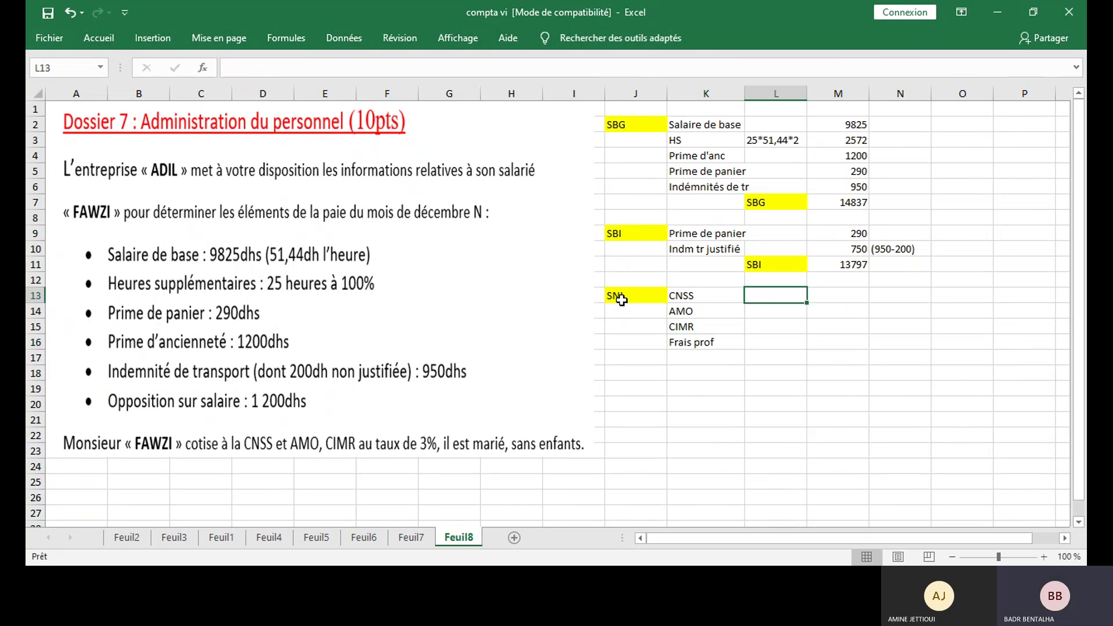
text(=)
key(BackSpace)
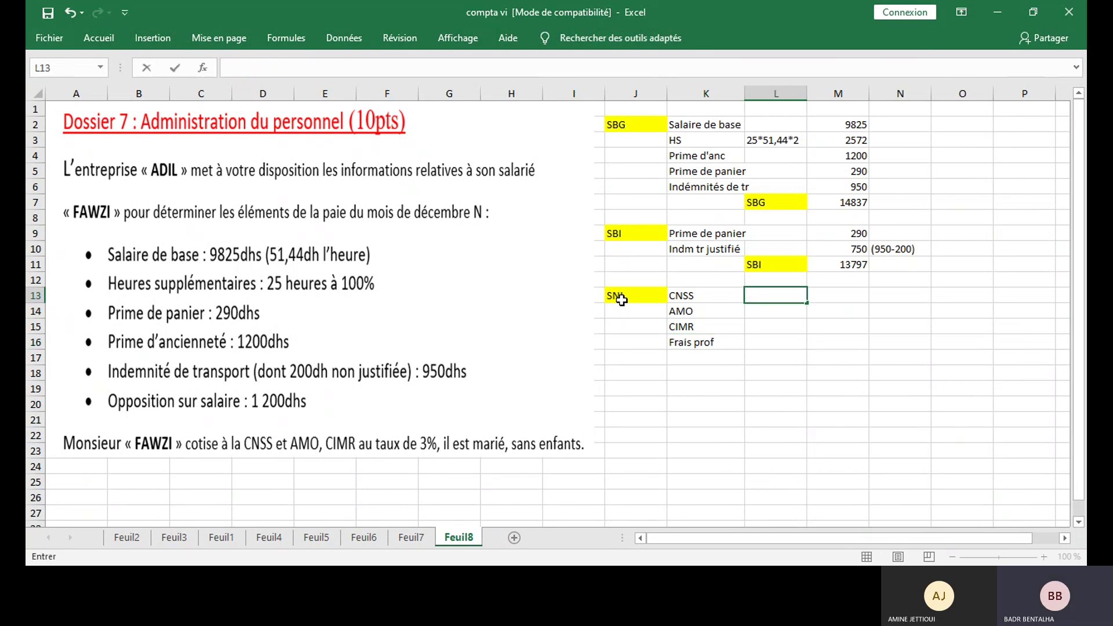
text(4,48%*60 00)
key(Tab)
text(=4,48*)
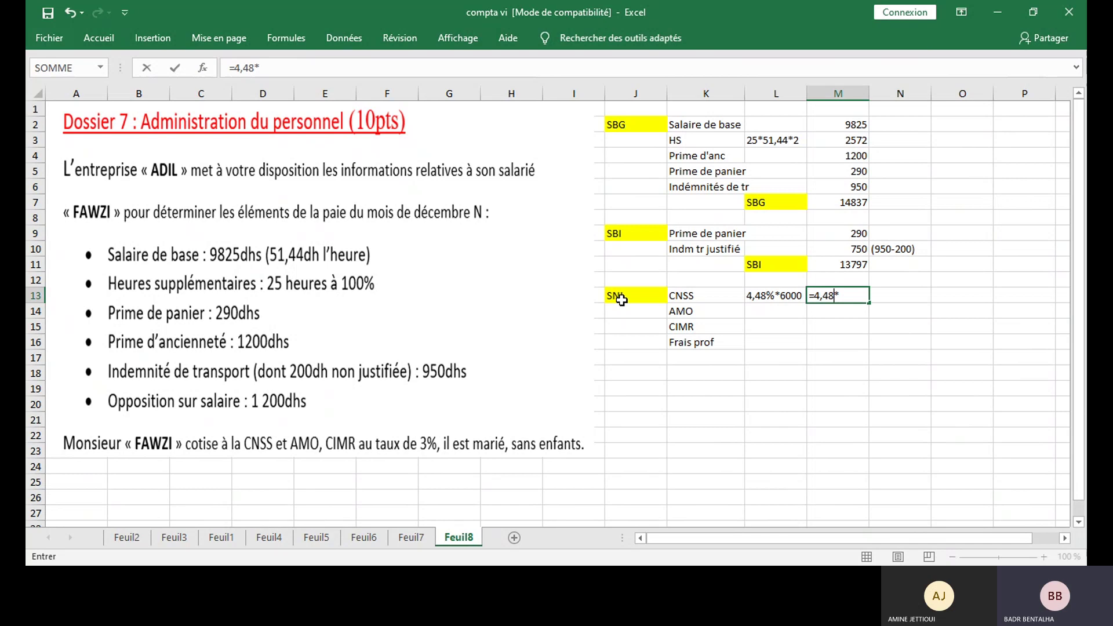
key(BackSpace)
text(%*6000)
key(Return)
Note the AMO calculation 2,26%*13797 in L14 and compute its amount in M14 with =2,26%*13797.
key(Left)
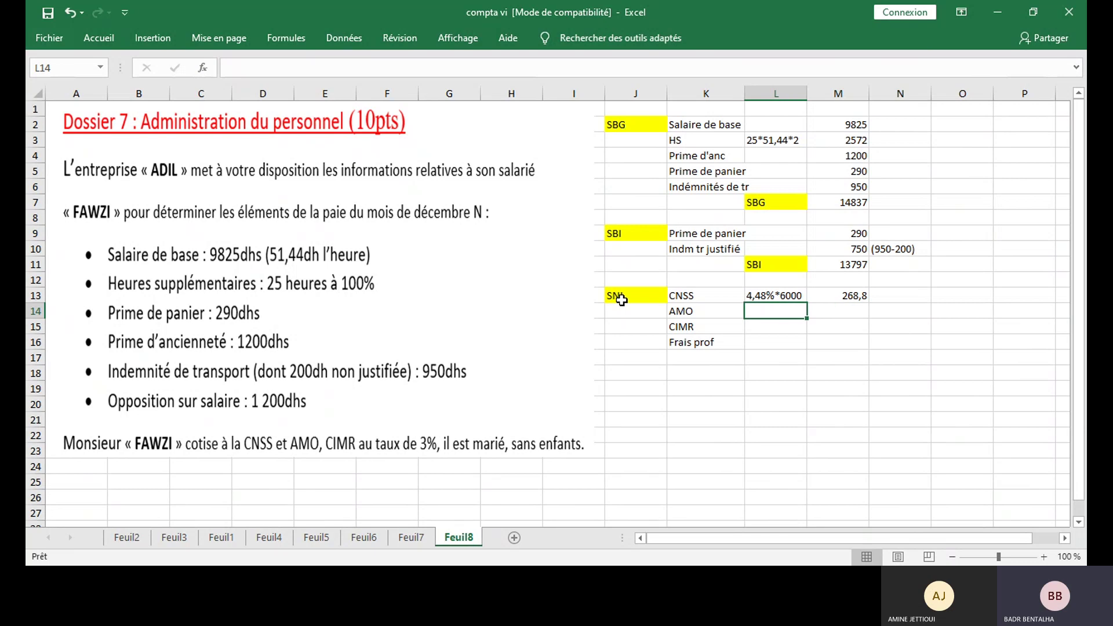
text(2,26)
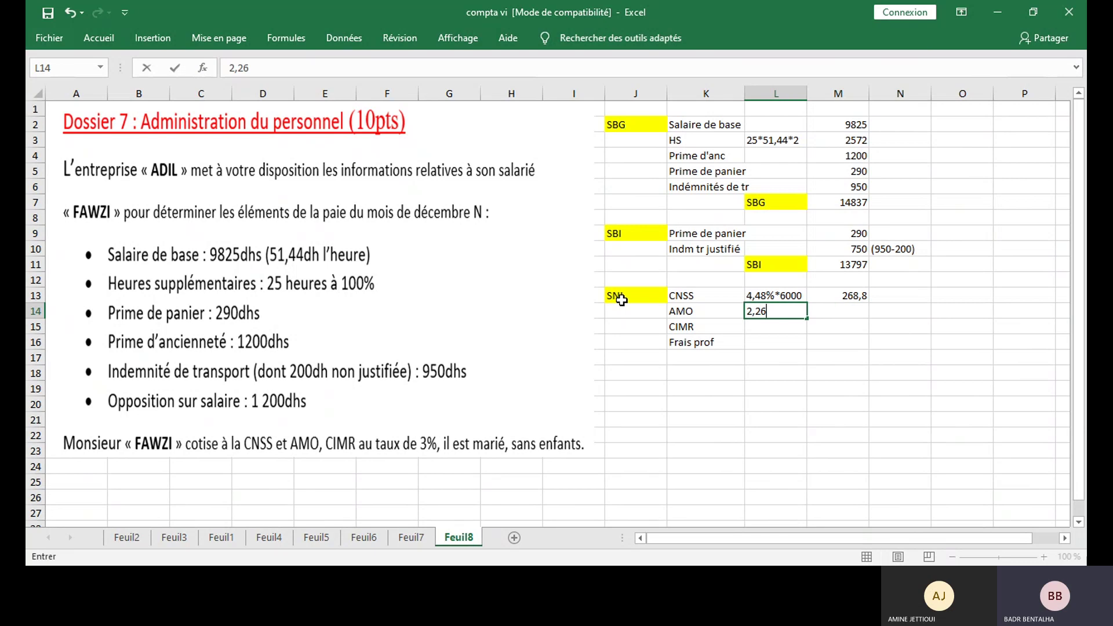
text(%*13797)
key(Return)
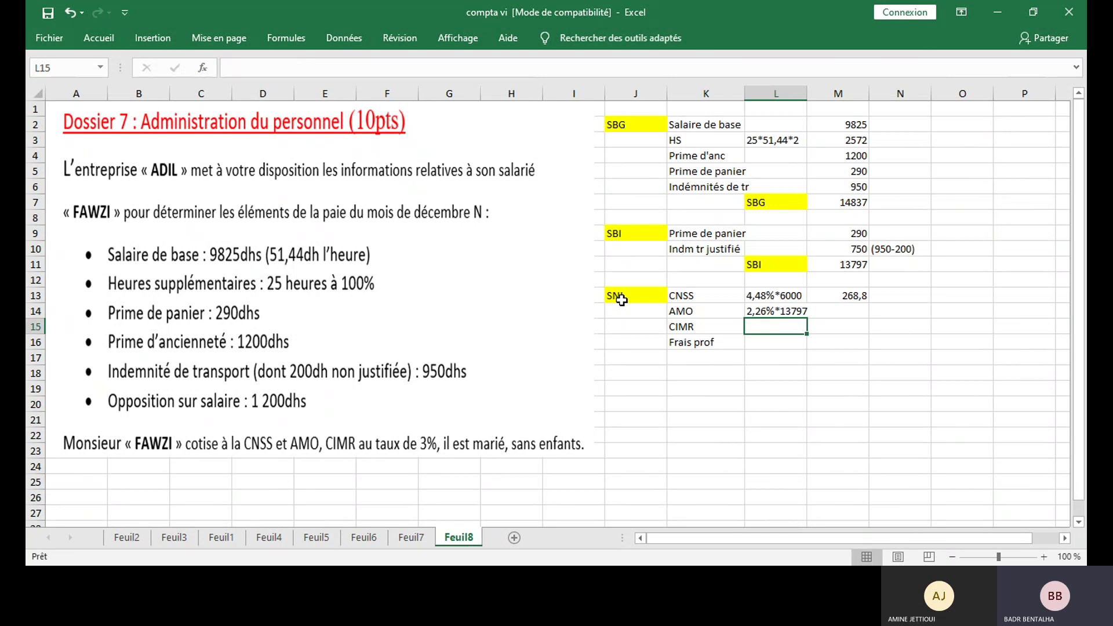
key(Right)
key(Up)
text(=)
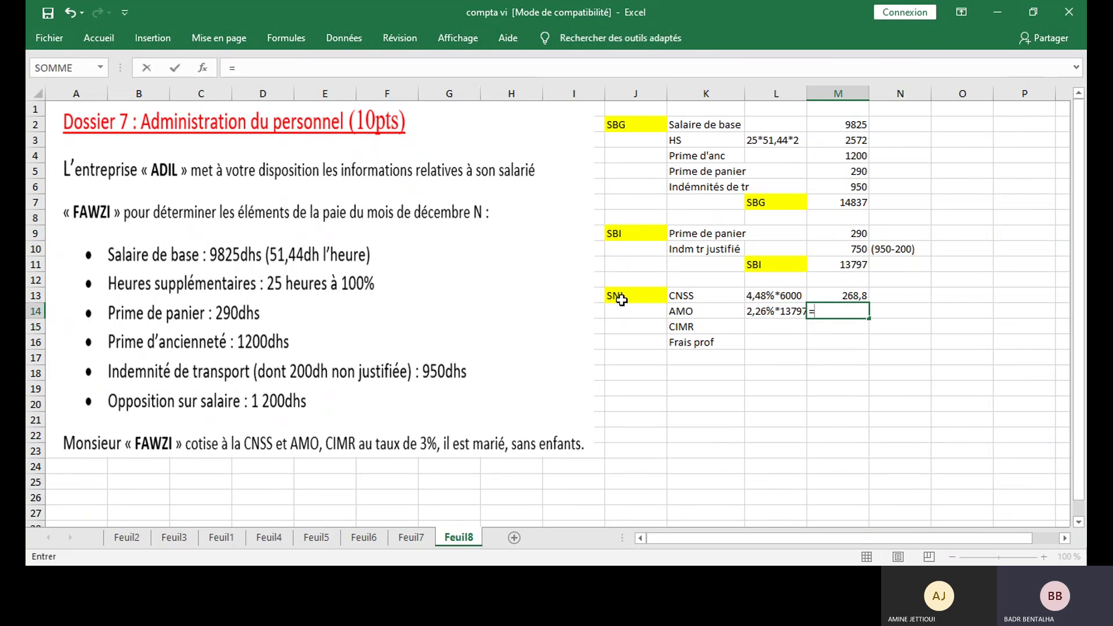
text(2,26%*1379)
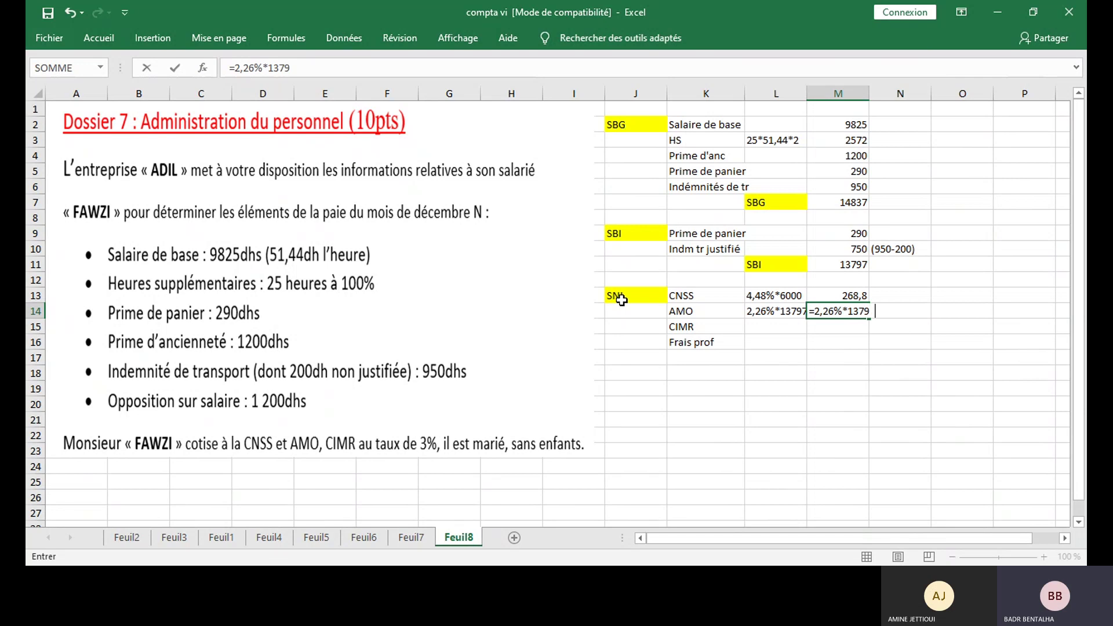
text(7)
key(Return)
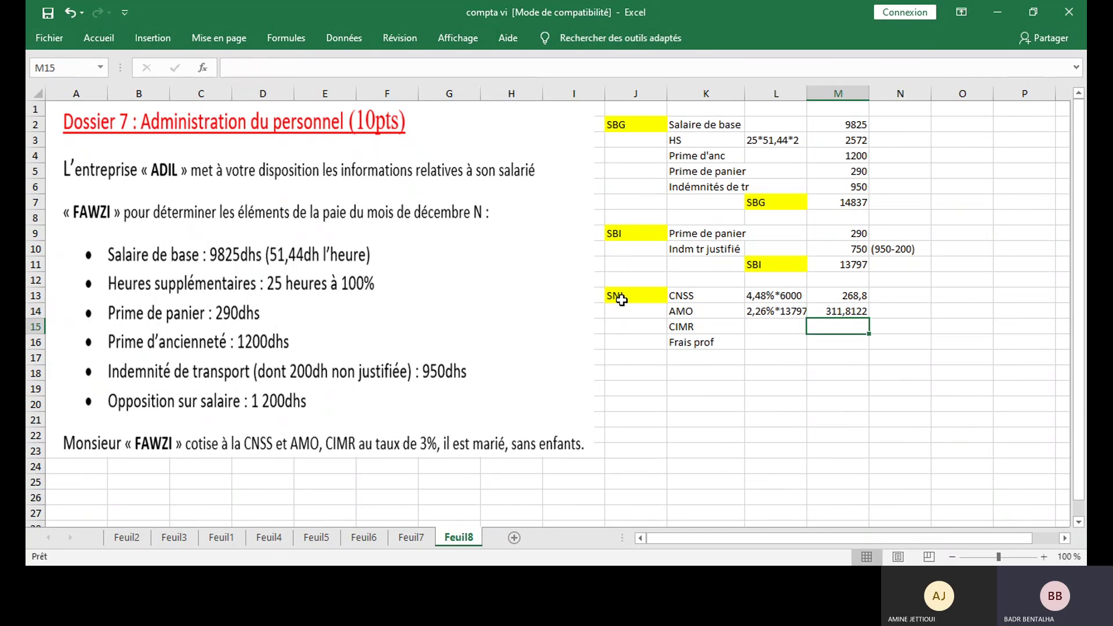
Note the CIMR calculation 3%*13797 as text in L15.
key(Left)
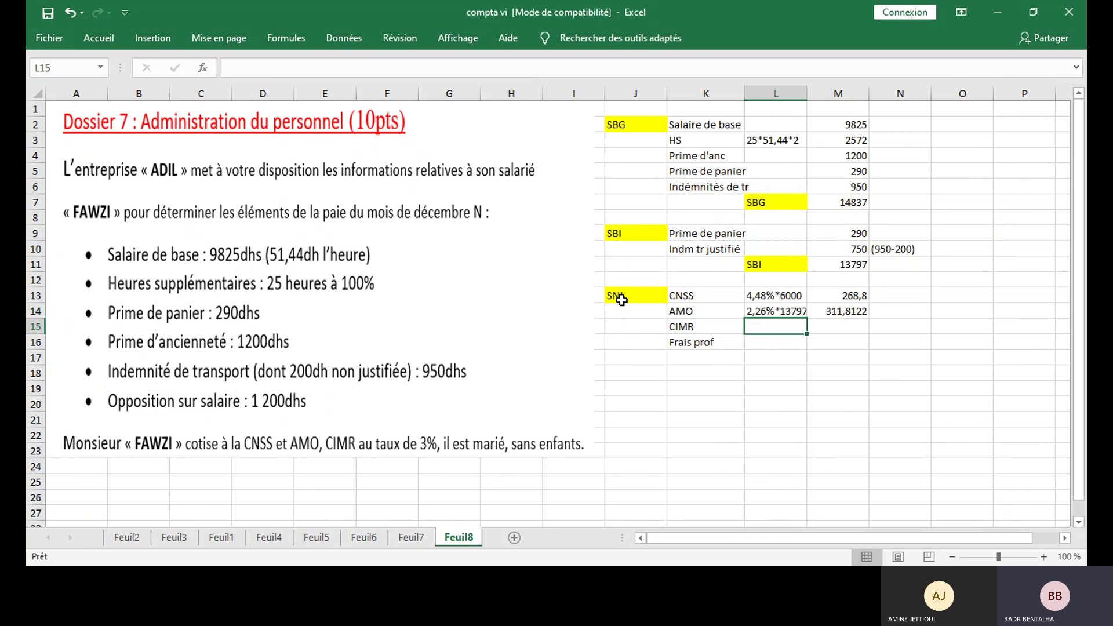
text(3% )
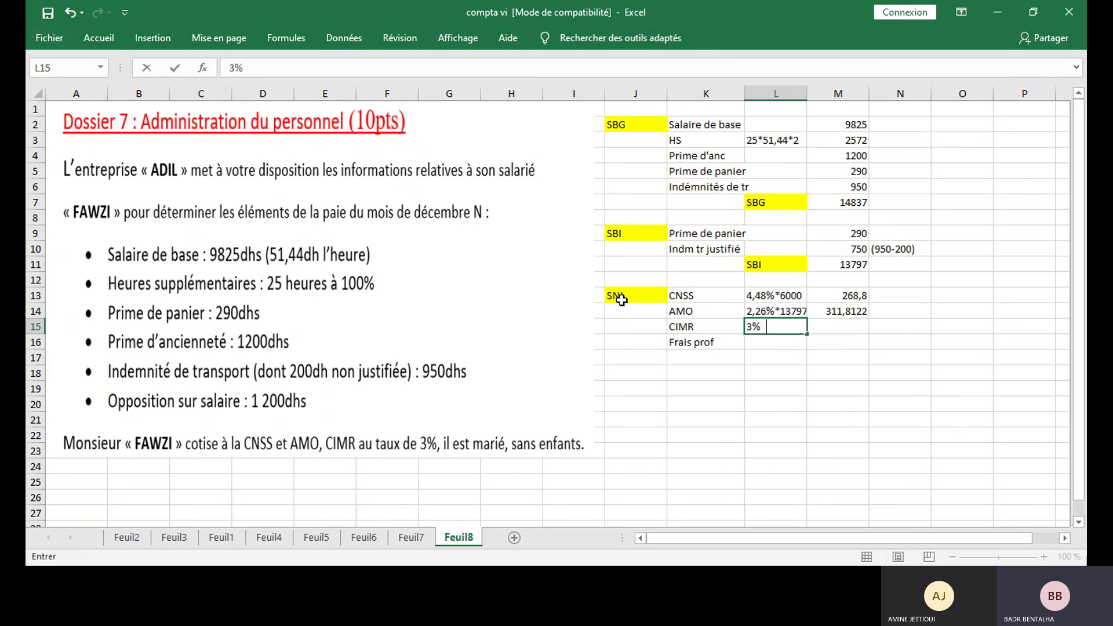
text(*13797)
key(Return)
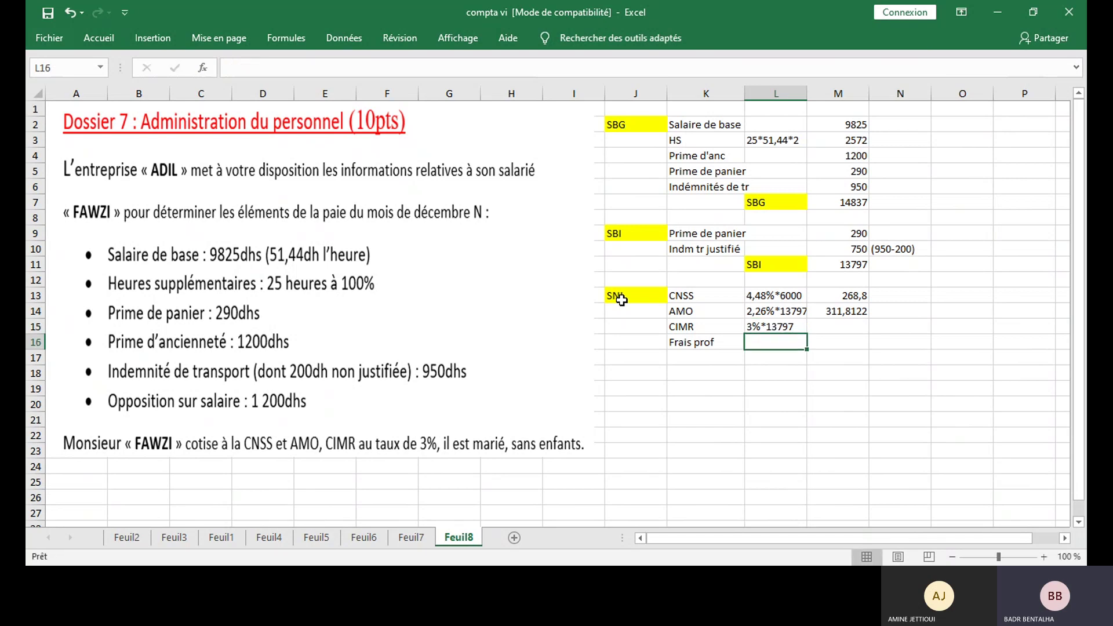
Compute the CIMR amount in M15 with the formula =3%*13797.
key(Up)
key(Right)
text(=3)
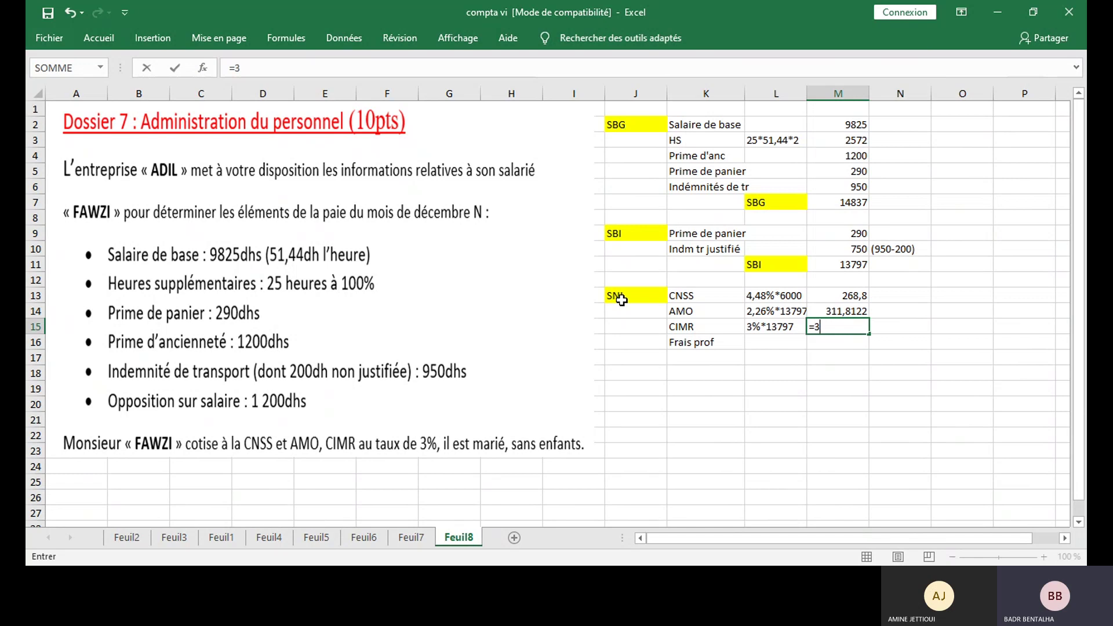
text(*13797)
key(Return)
key(Up)
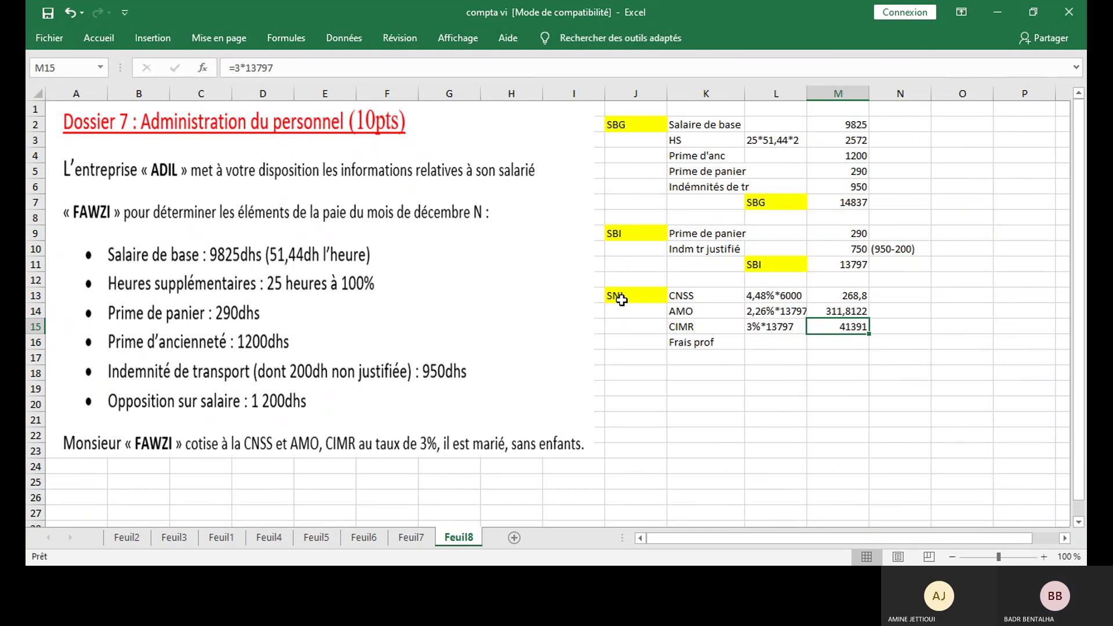
click(236, 67)
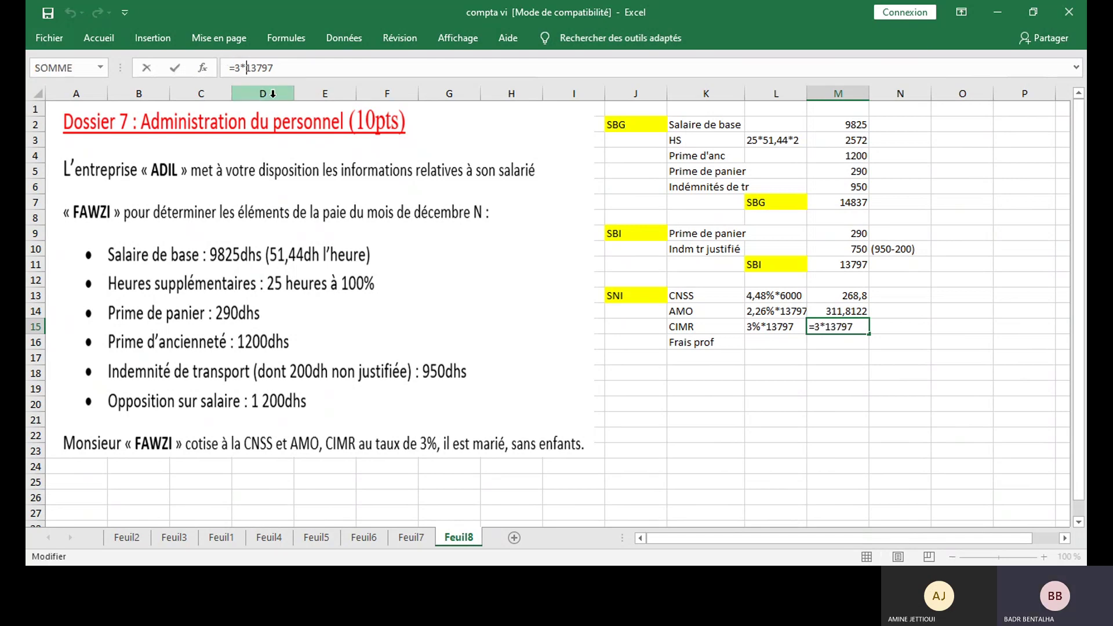
text(%)
key(Return)
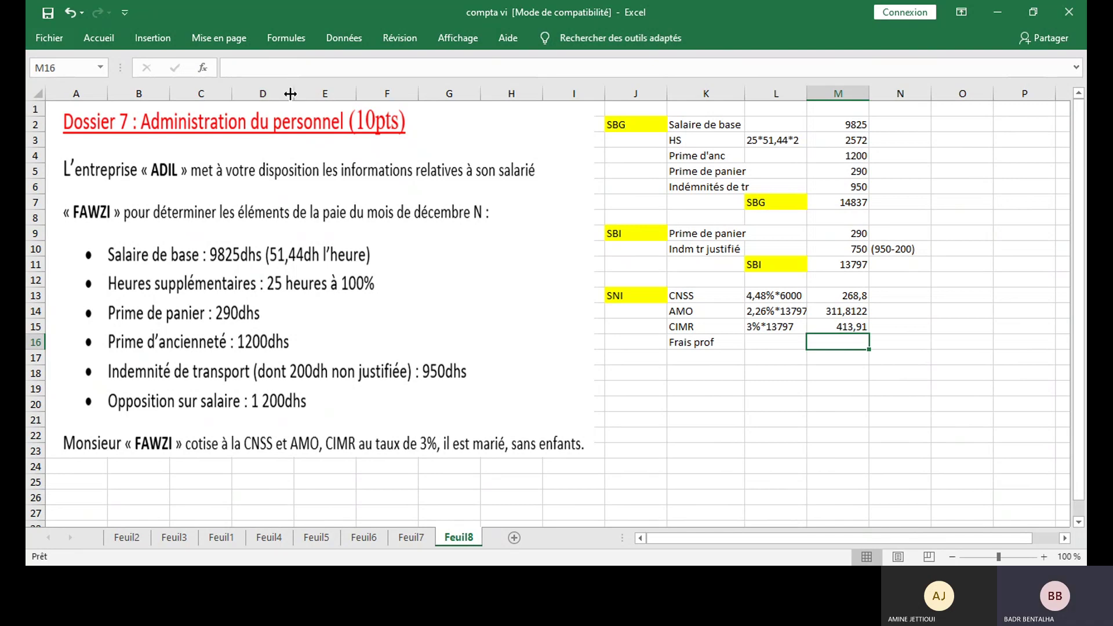
Note the professional expenses calculation 20%*13797 in L16 and compute it in N16 with =20%*13797.
click(764, 340)
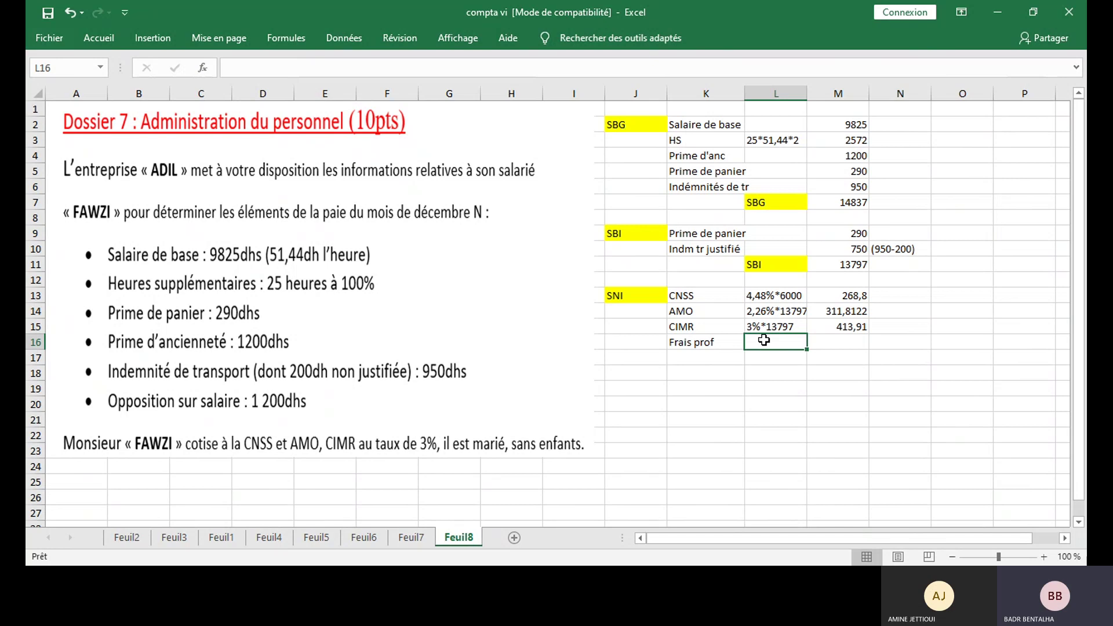
text(20)
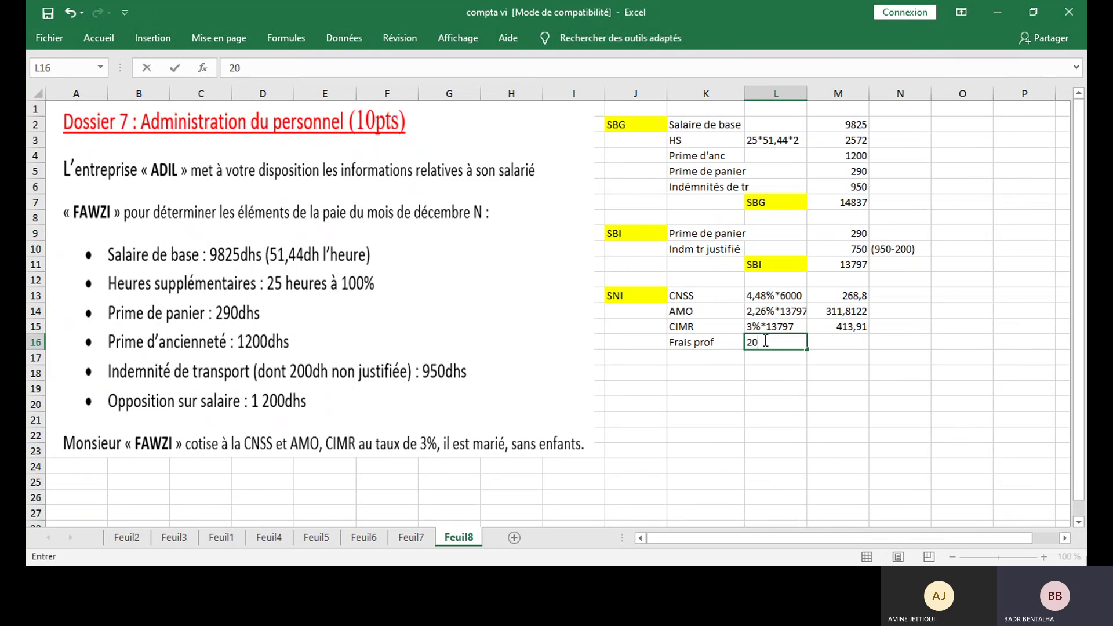
text(%*13797)
key(Return)
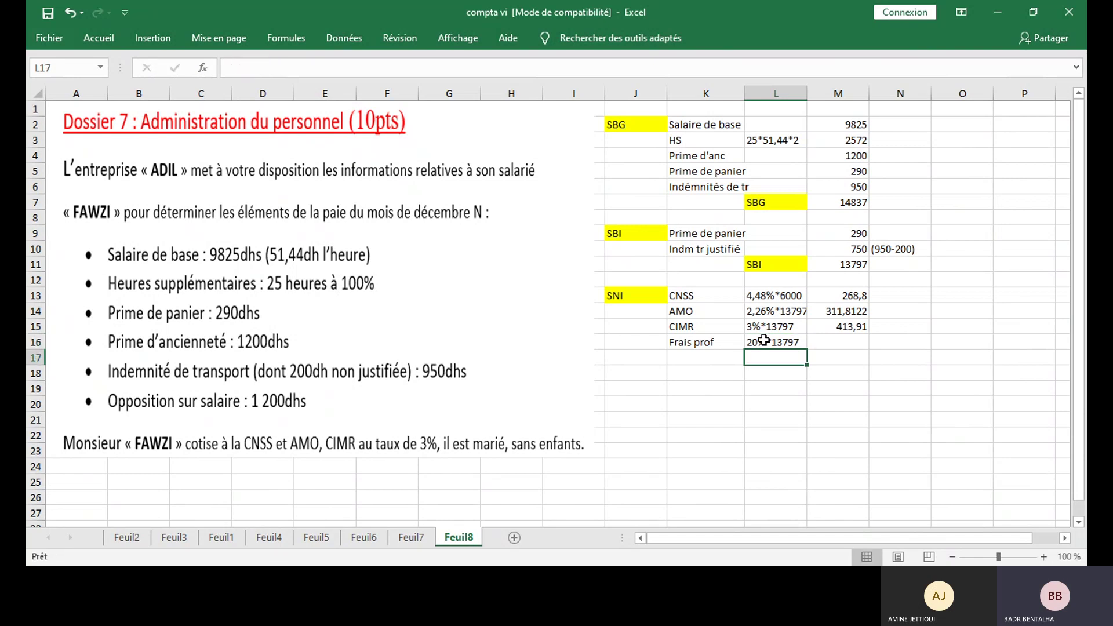
key(Up)
key(Right)
key(Right)
text(=)
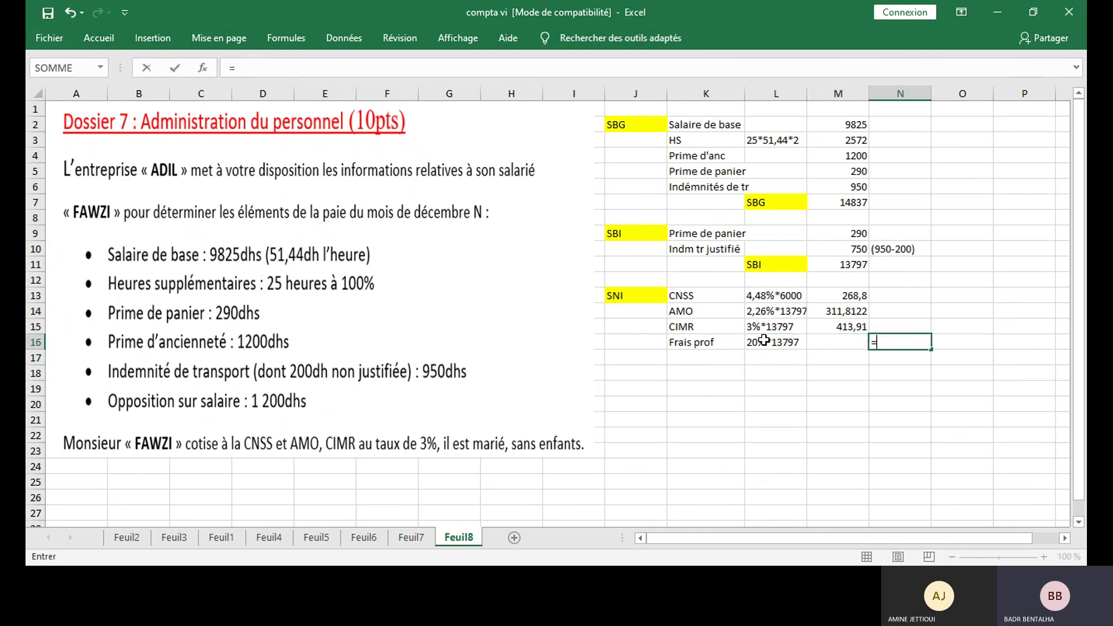
text(20%*13797)
key(Return)
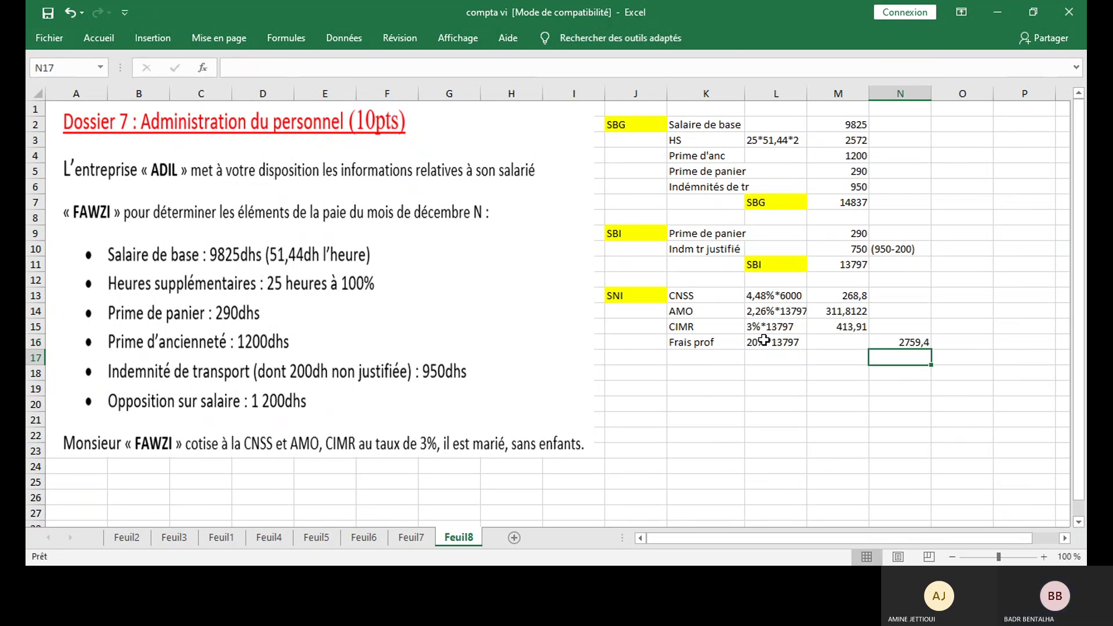
Give the uncapped professional expenses amount in N16 a red fill with black text.
key(Up)
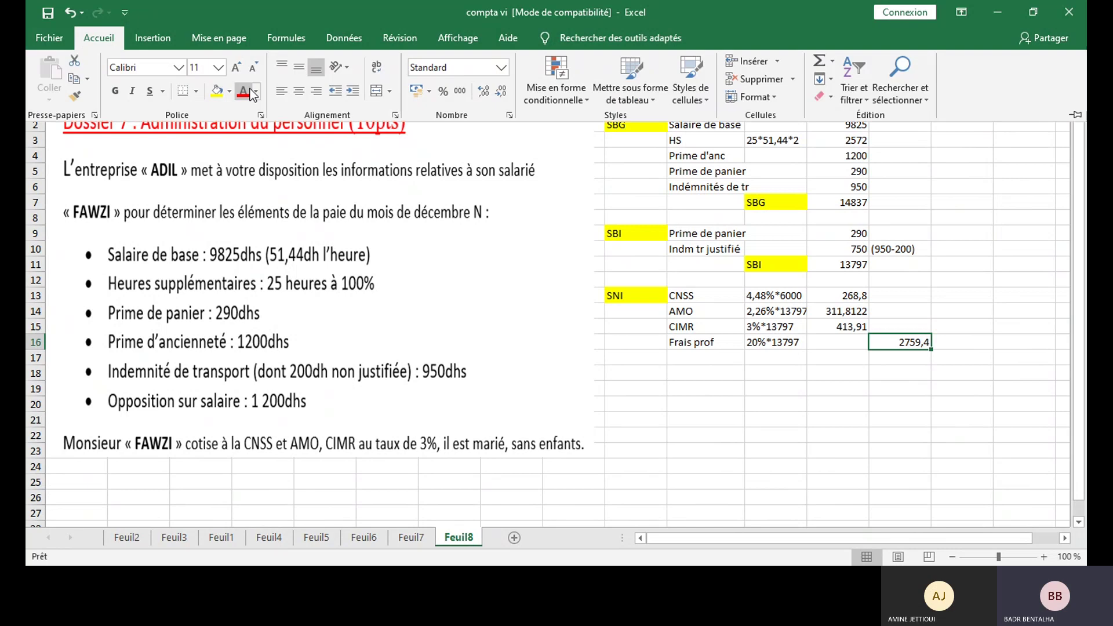
click(244, 91)
click(230, 91)
click(230, 213)
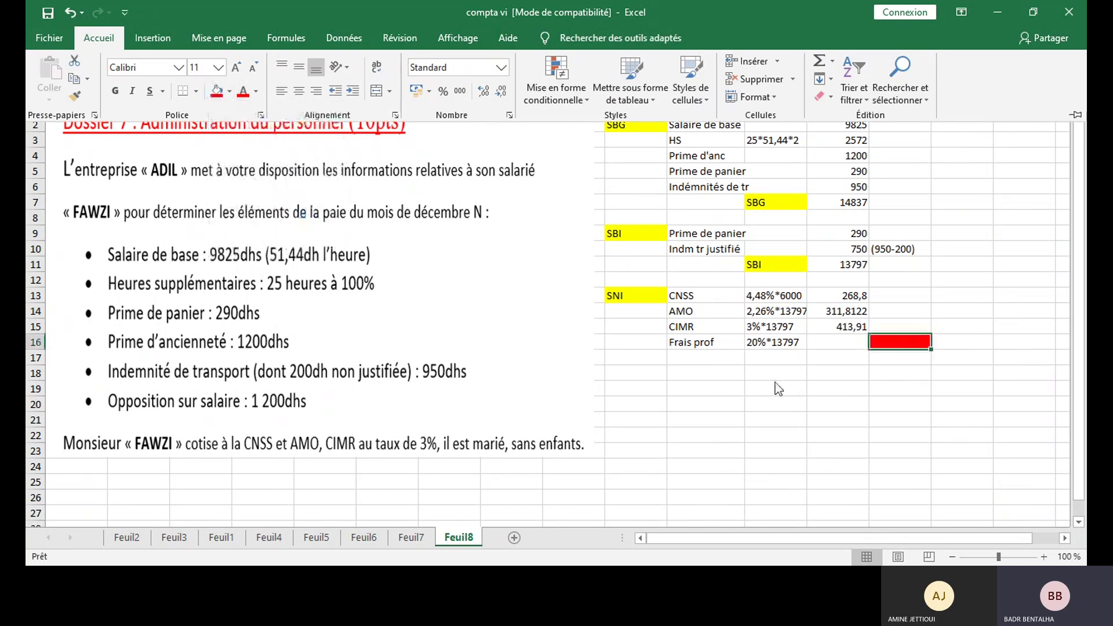
click(843, 357)
click(887, 343)
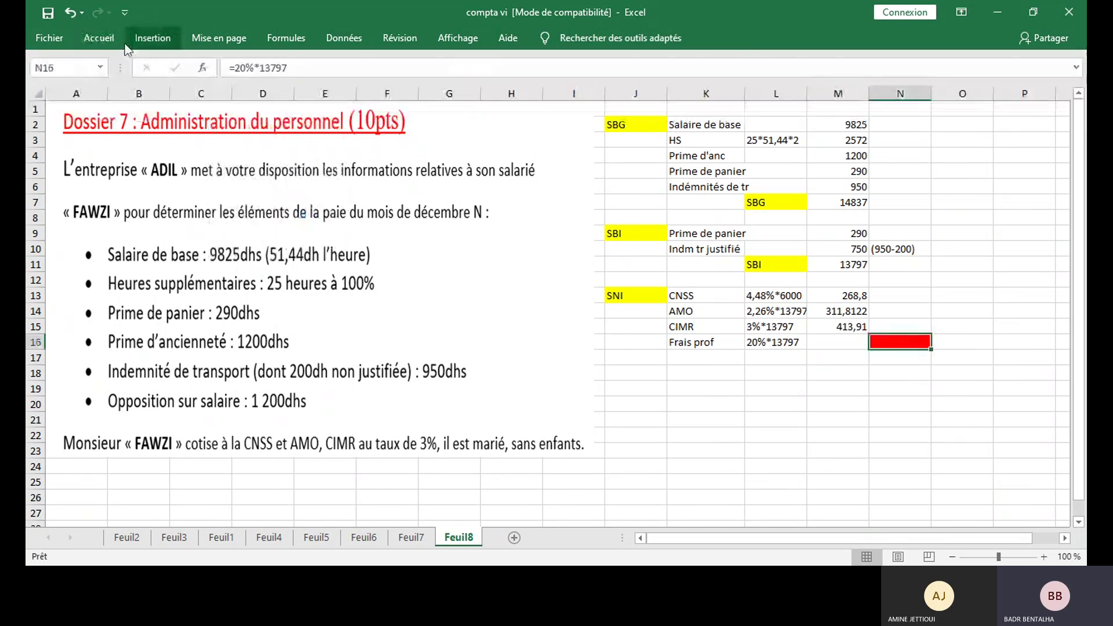
click(101, 39)
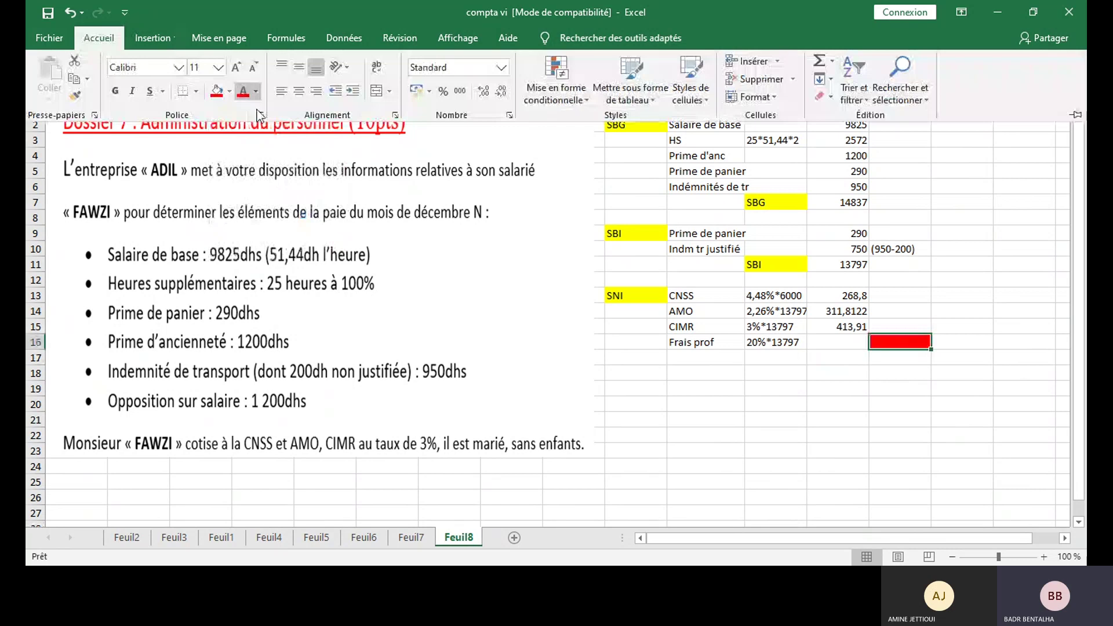
click(255, 91)
click(242, 225)
Enter 2500 in M16 as the professional expenses deduction.
click(832, 343)
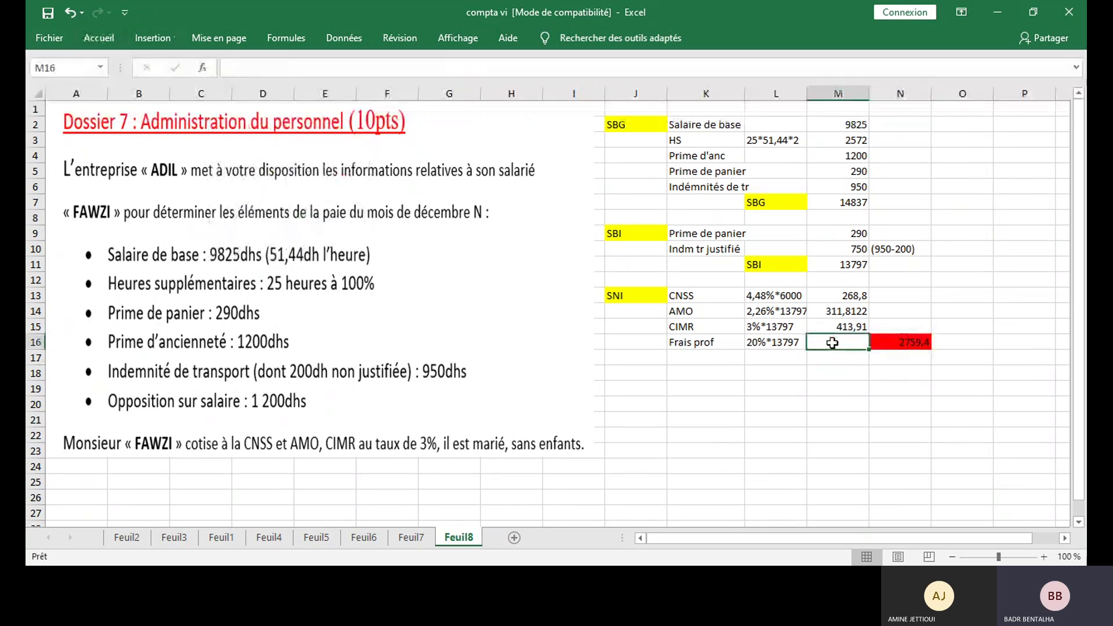
text(2500)
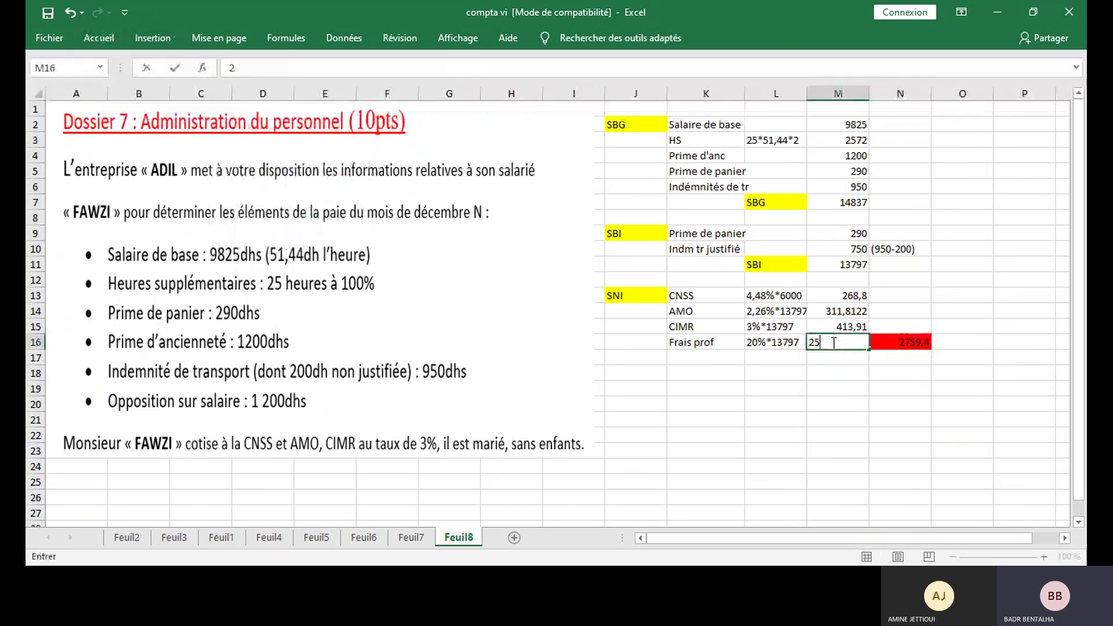
key(Return)
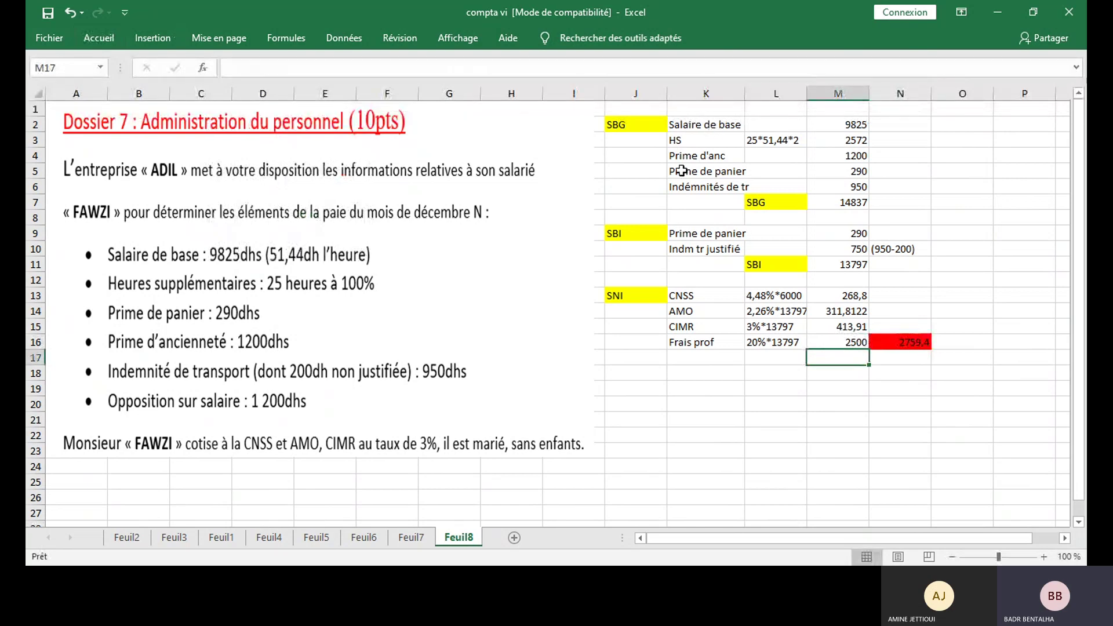
Copy the yellow SNI label from J13 to L17.
click(656, 293)
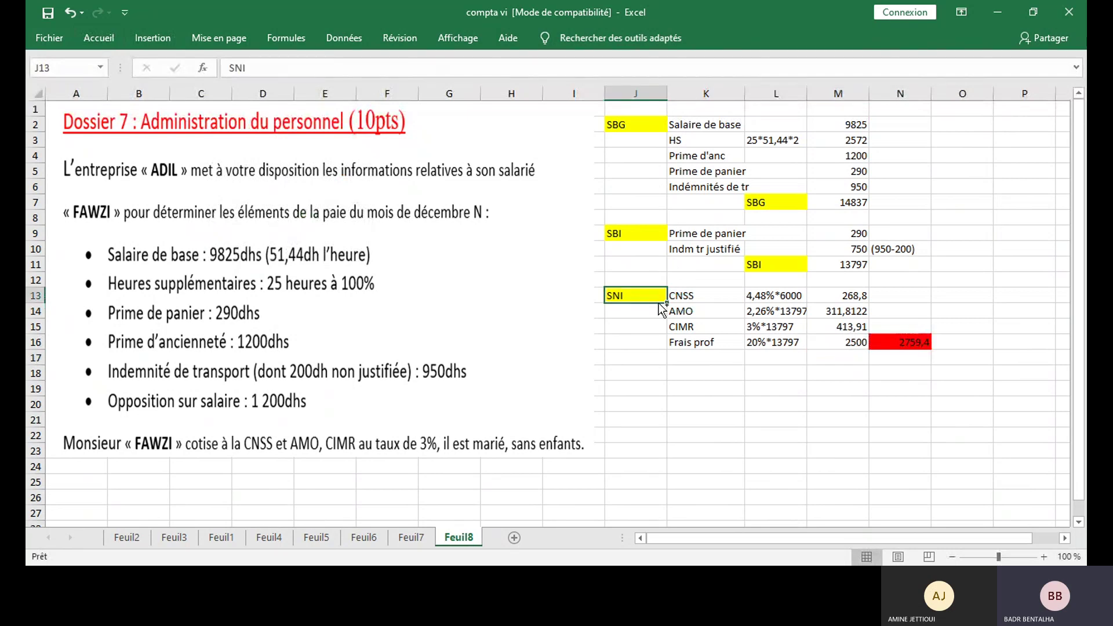
key(ctrl+c)
click(775, 358)
key(ctrl+v)
Calculate the SNI in M17 with the formula =M11-M13-M14-M15-M16.
key(Right)
text(=)
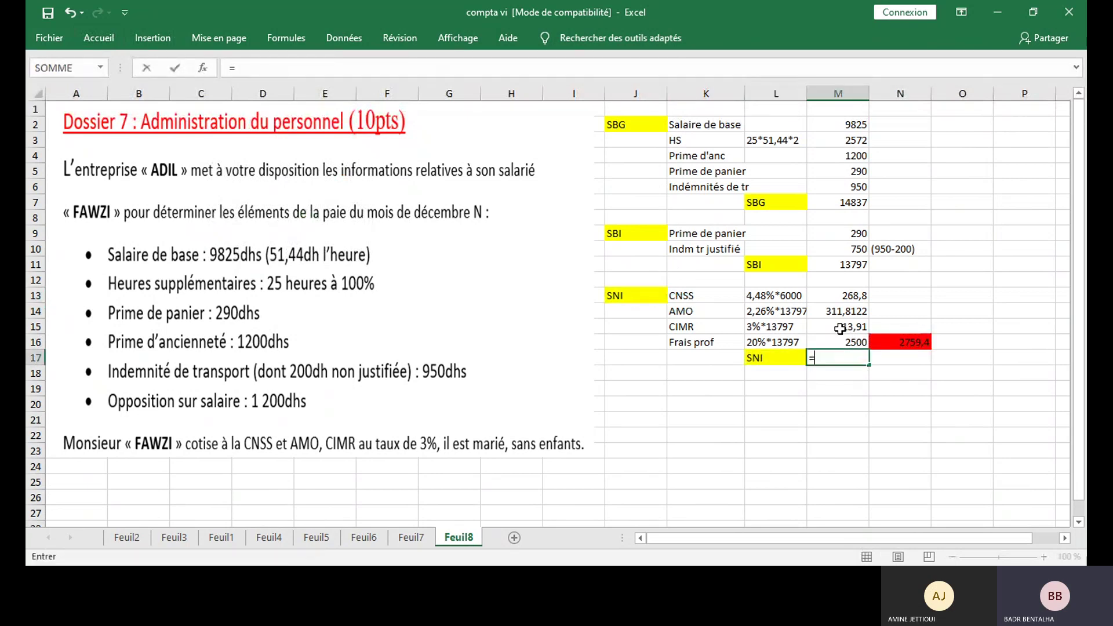
click(846, 268)
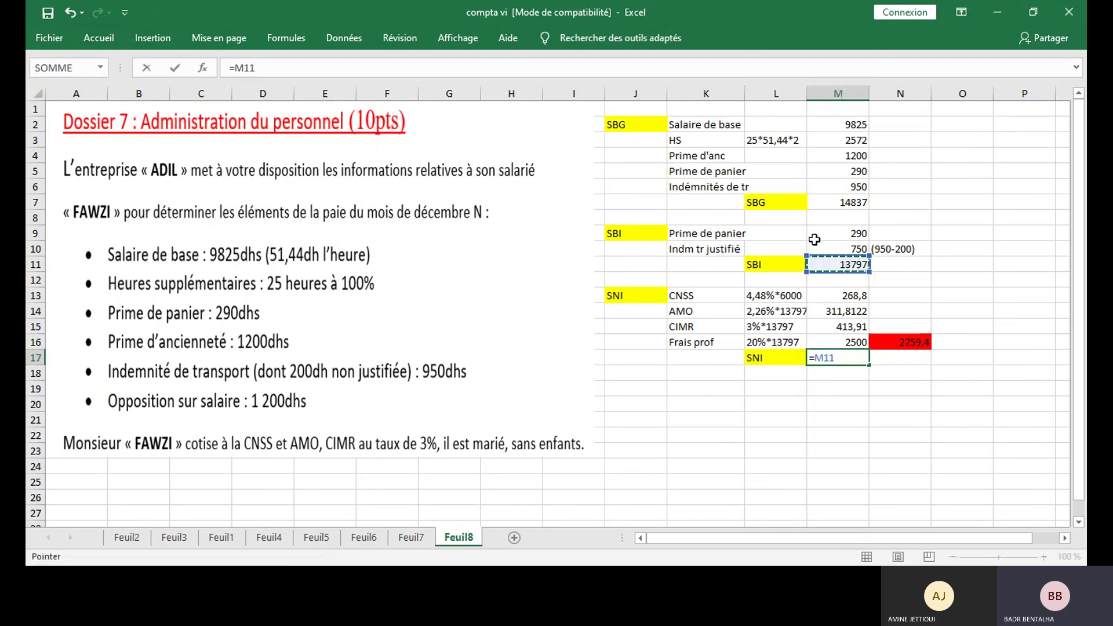
text(-)
click(846, 296)
text(-)
click(847, 311)
text(-)
click(847, 326)
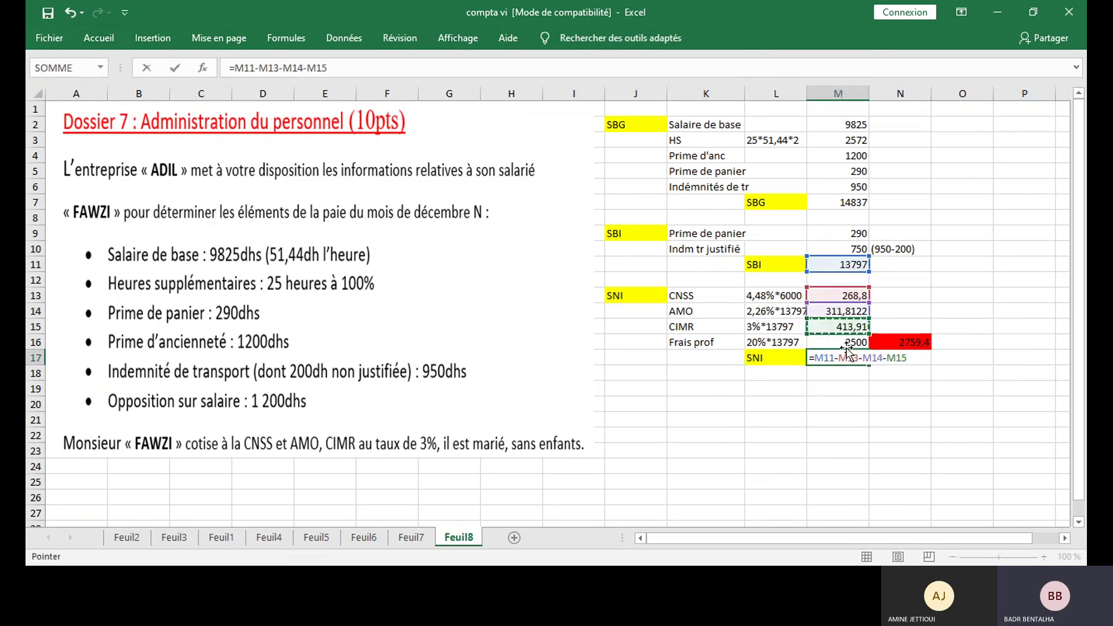
text(-)
click(846, 344)
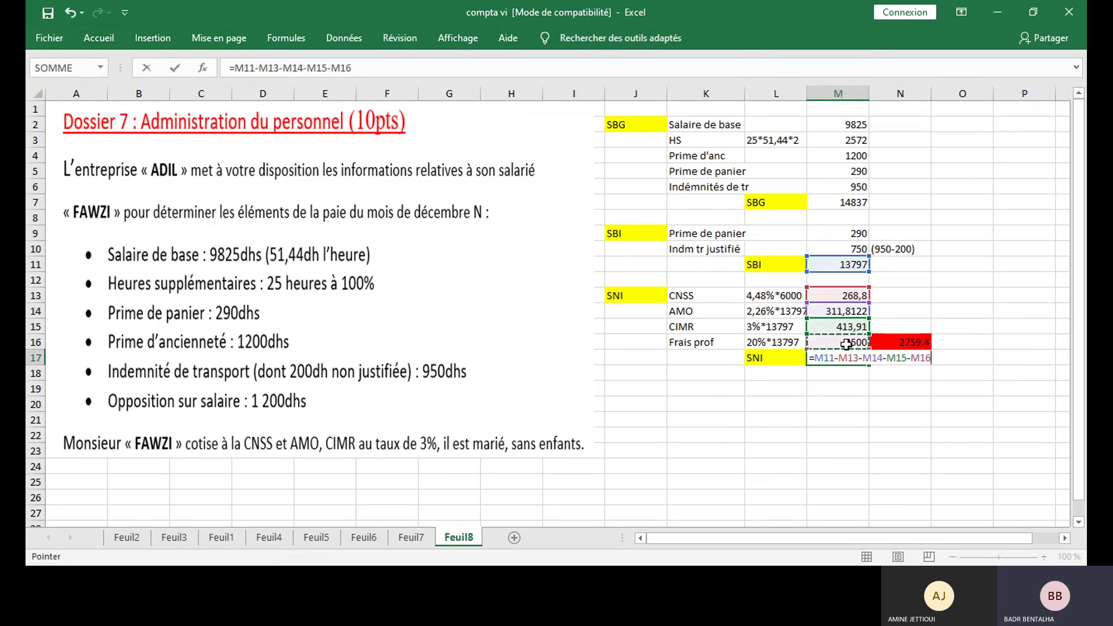
key(Return)
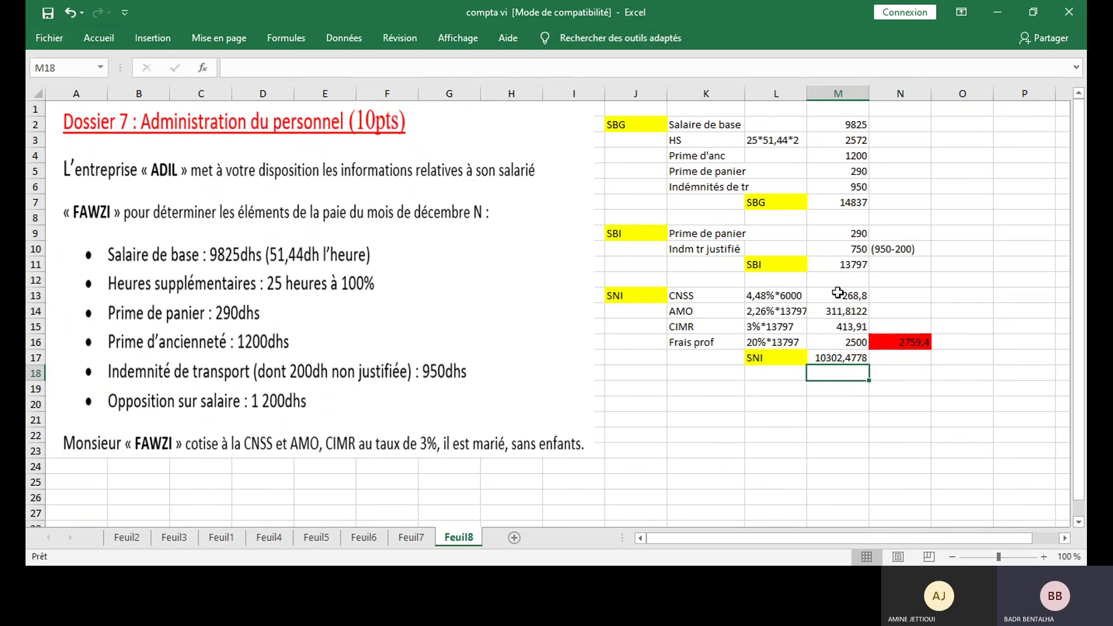
Format the SNI amounts in M13:M17 to show two decimal places.
drag(838, 293, 840, 358)
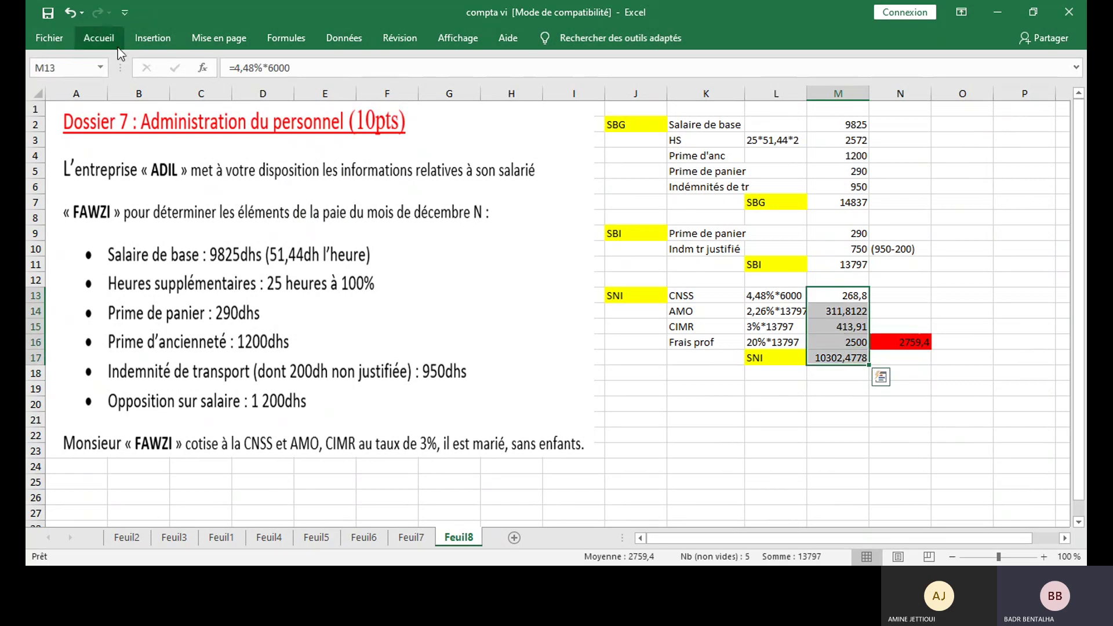
click(116, 46)
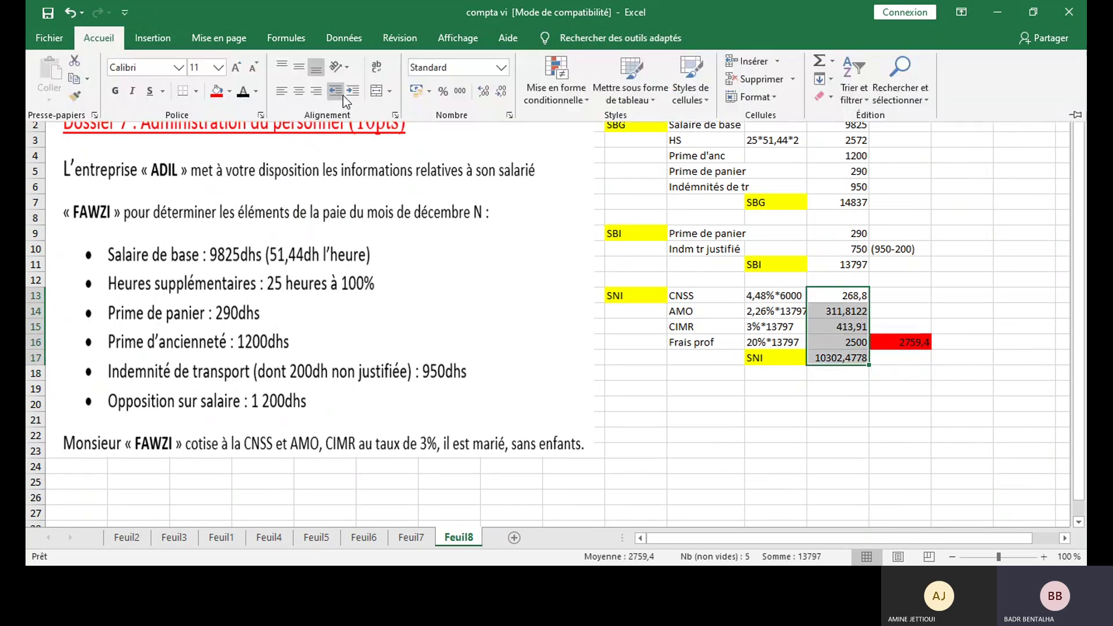
click(485, 92)
click(487, 92)
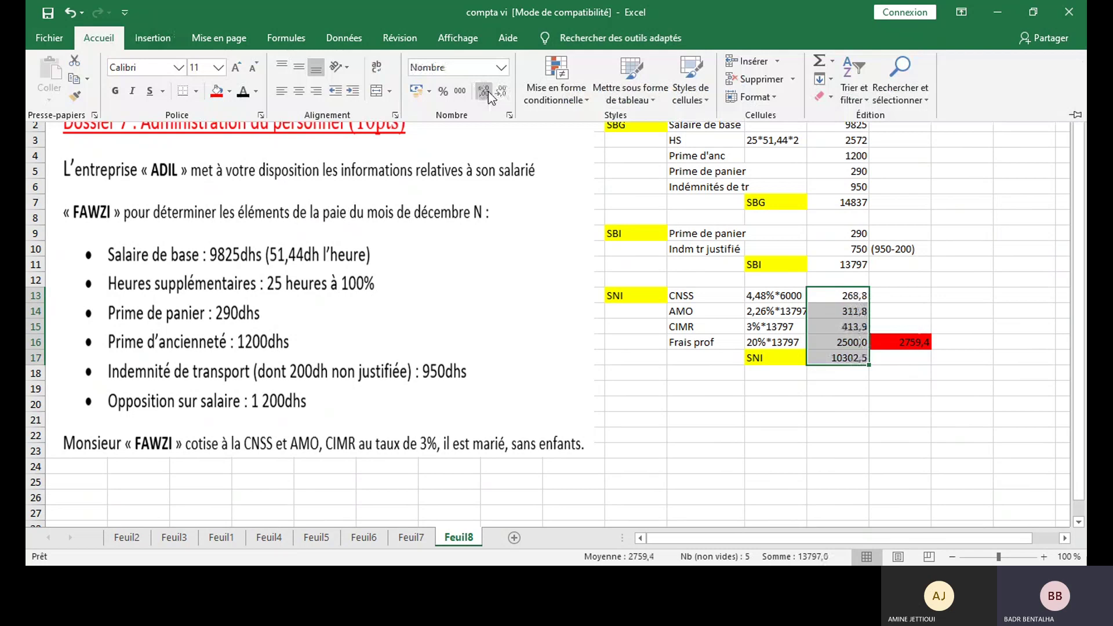
click(487, 93)
click(593, 326)
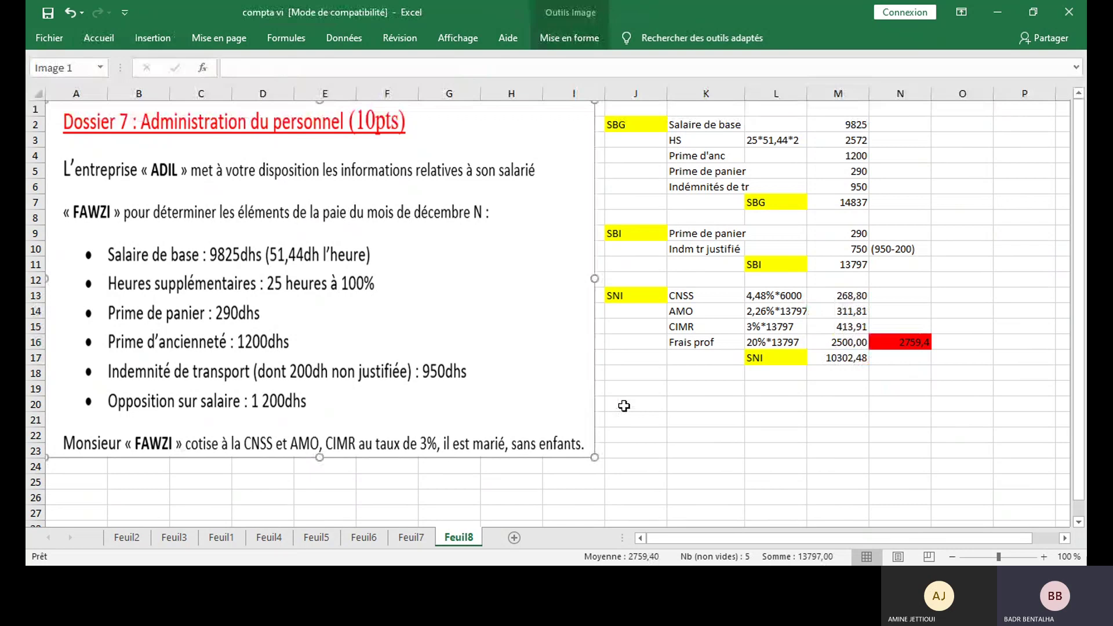
Copy the yellow SNI label from J13 to J20 and replace its text with IR Brut.
click(623, 297)
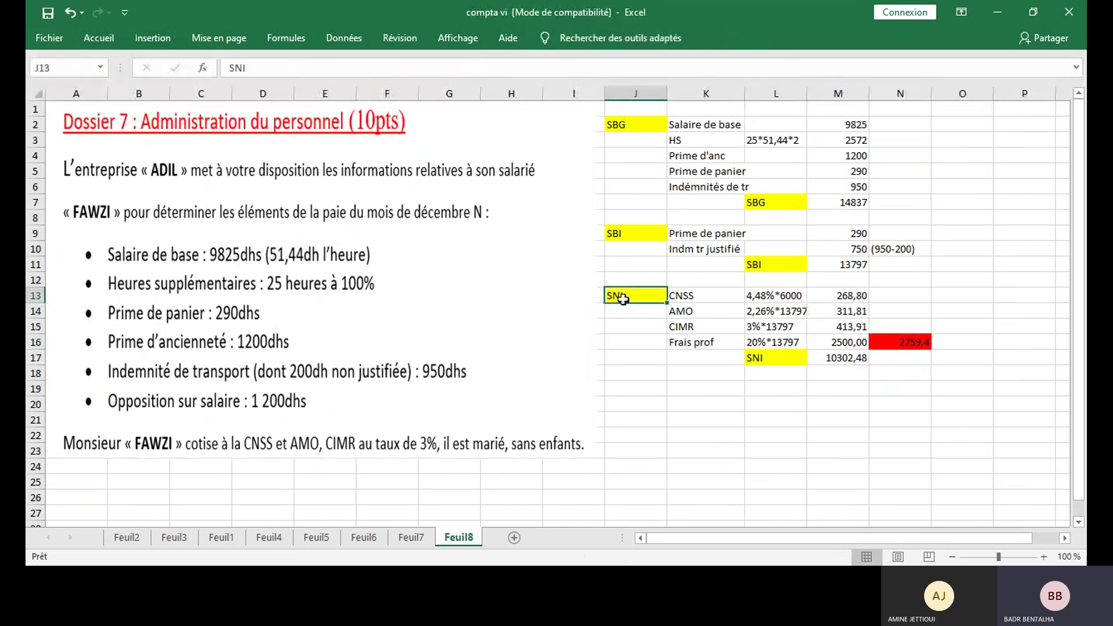
key(ctrl+c)
click(630, 403)
key(ctrl+v)
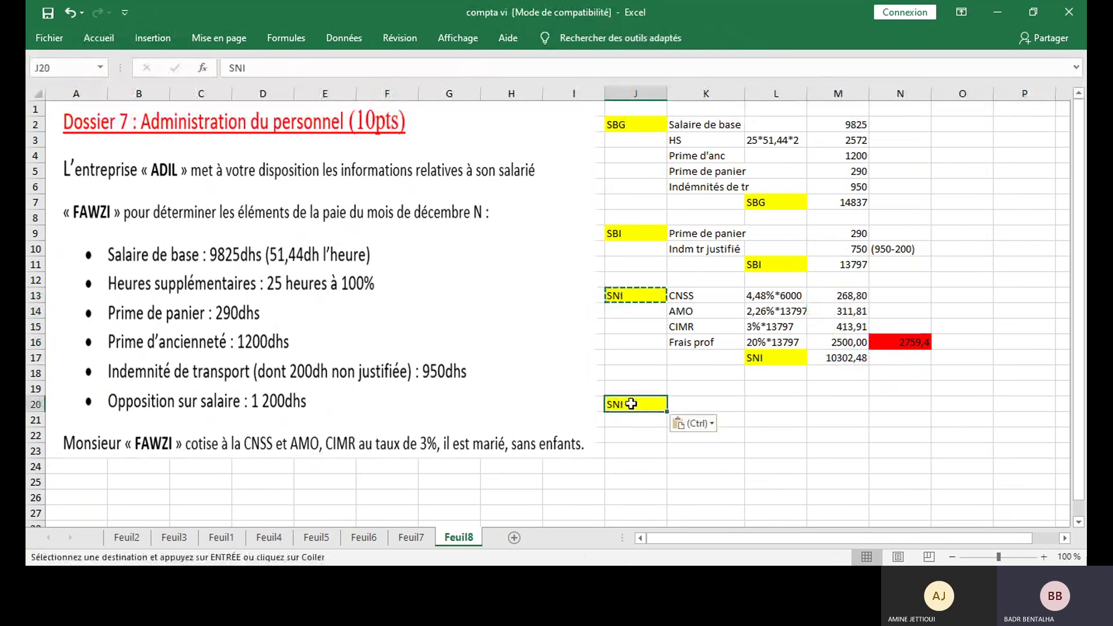
text(IR Brut)
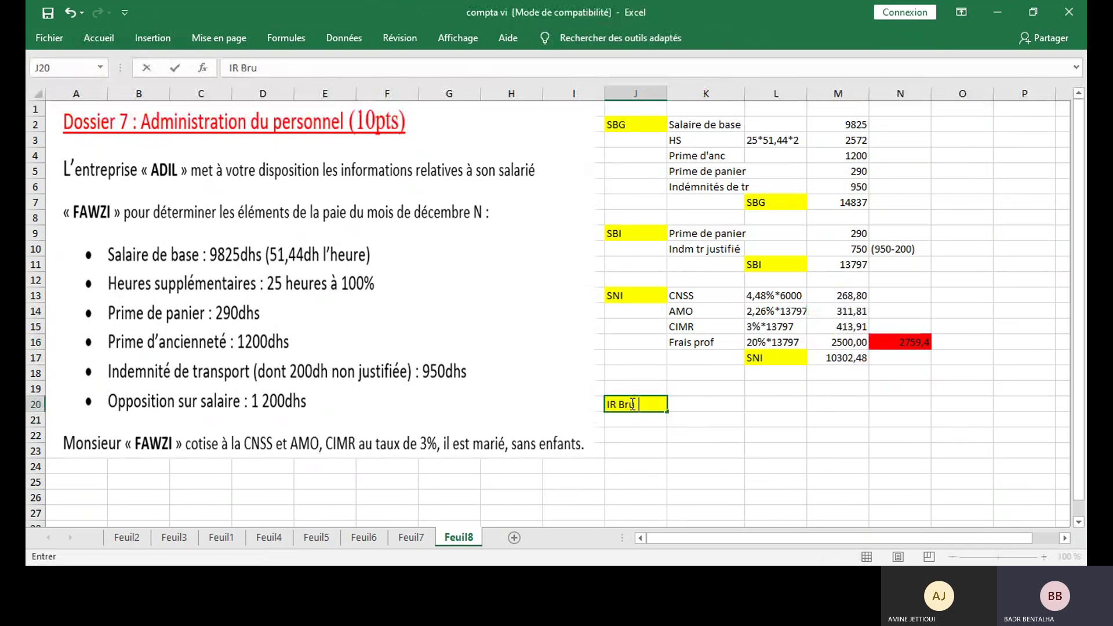
key(Return)
Paste the monthly income tax scale image into the sheet and place it below the exercise statement.
key(Up)
key(Right)
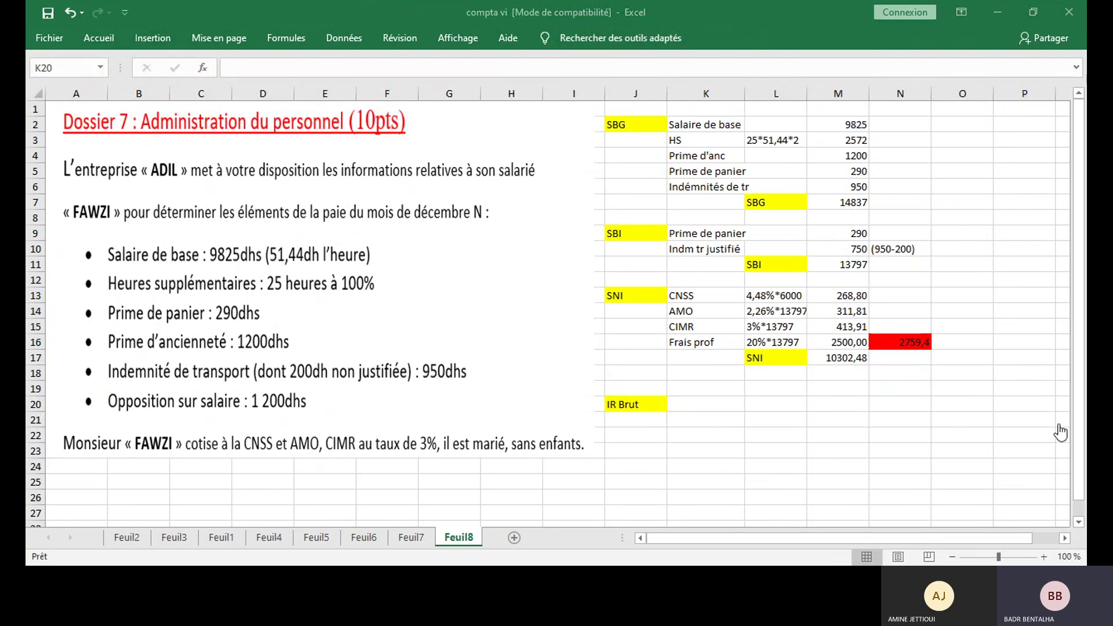
key(alt+Tab)
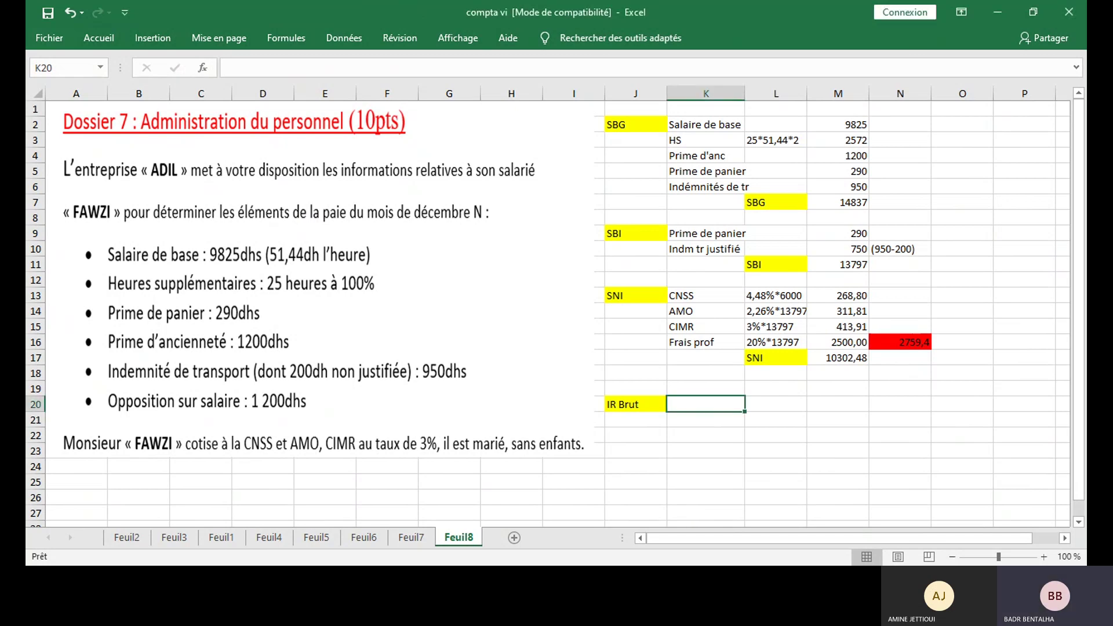
key(ctrl+v)
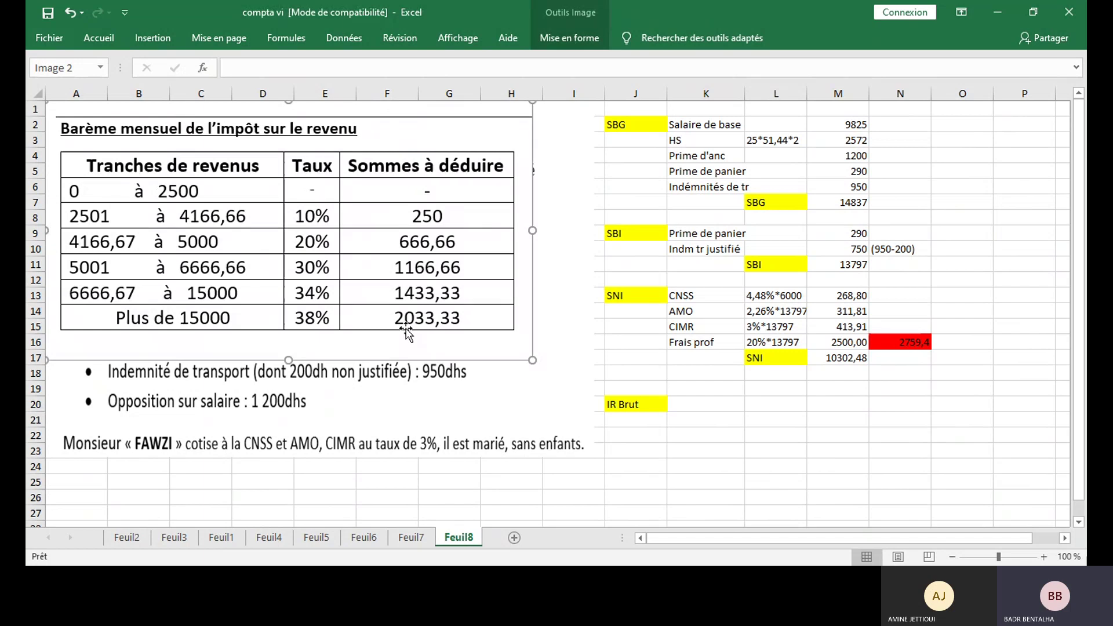
drag(406, 333, 387, 479)
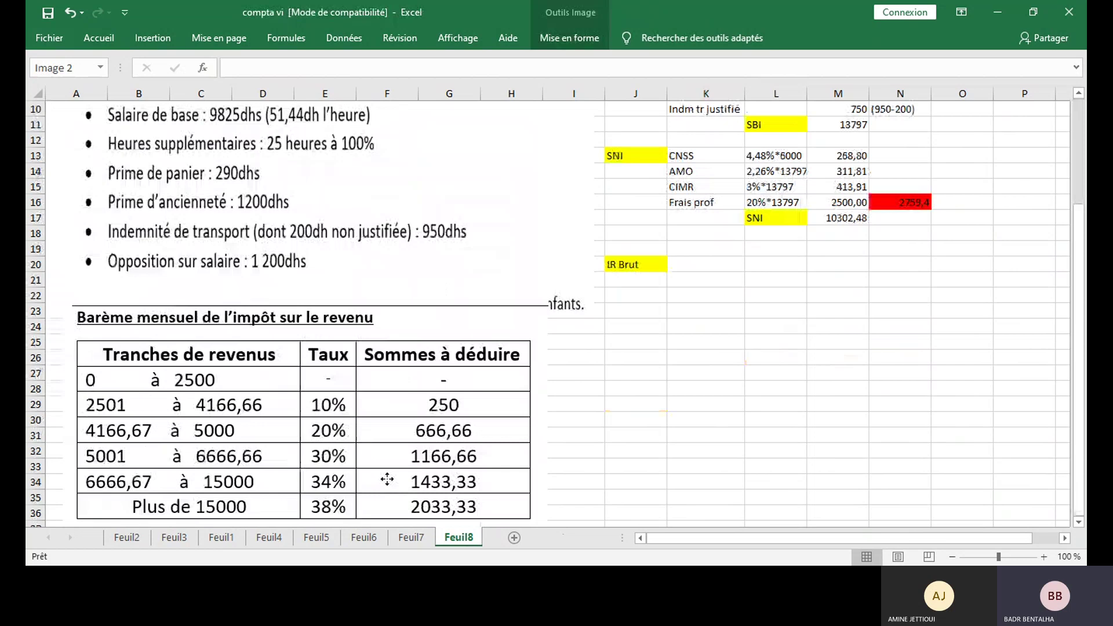
drag(387, 479, 387, 481)
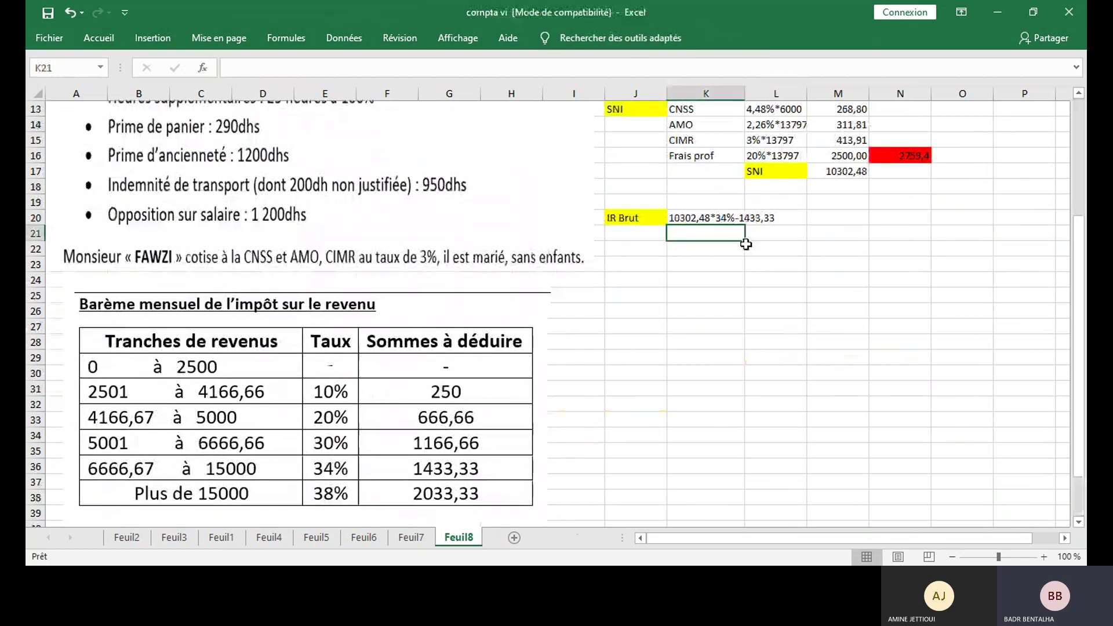
Calculate the gross income tax in K21 with the formula =(10302,48*34%)-1433,33.
text(=10302,)
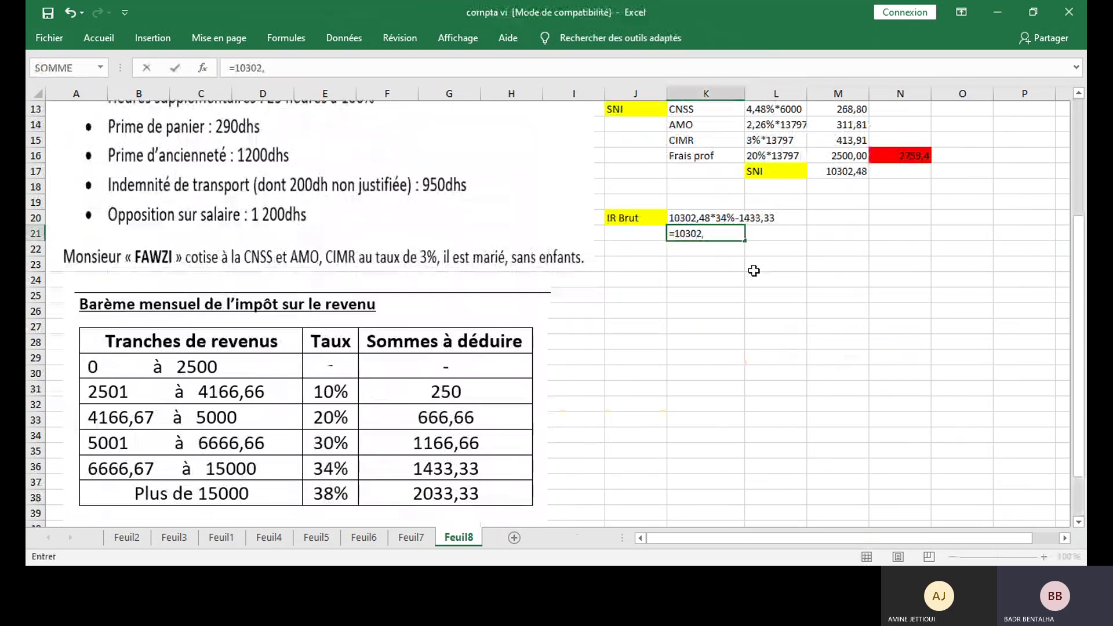
text(48)
key(BackSpace)
key(BackSpace)
key(BackSpace)
key(BackSpace)
key(BackSpace)
key(BackSpace)
key(BackSpace)
key(BackSpace)
text((10)
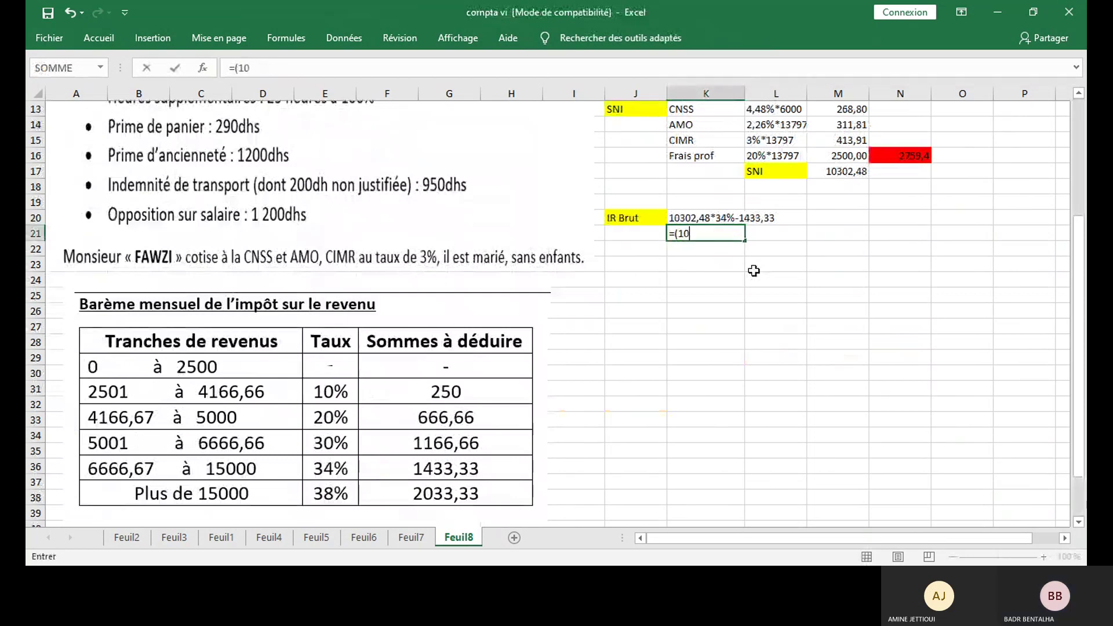
text(302,48 )
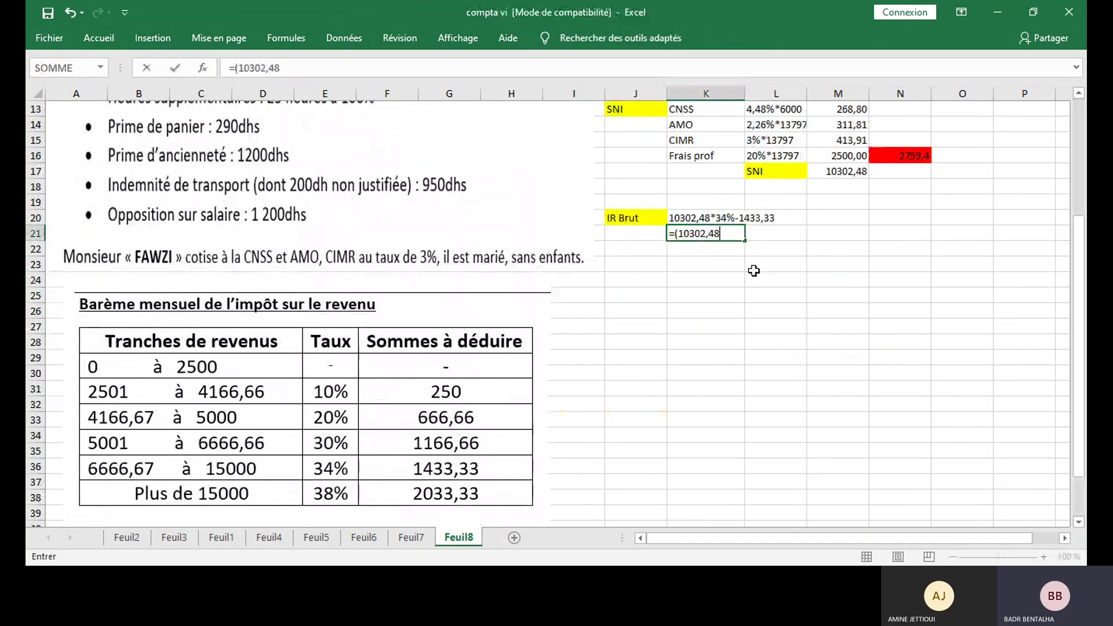
text(*34%)-143)
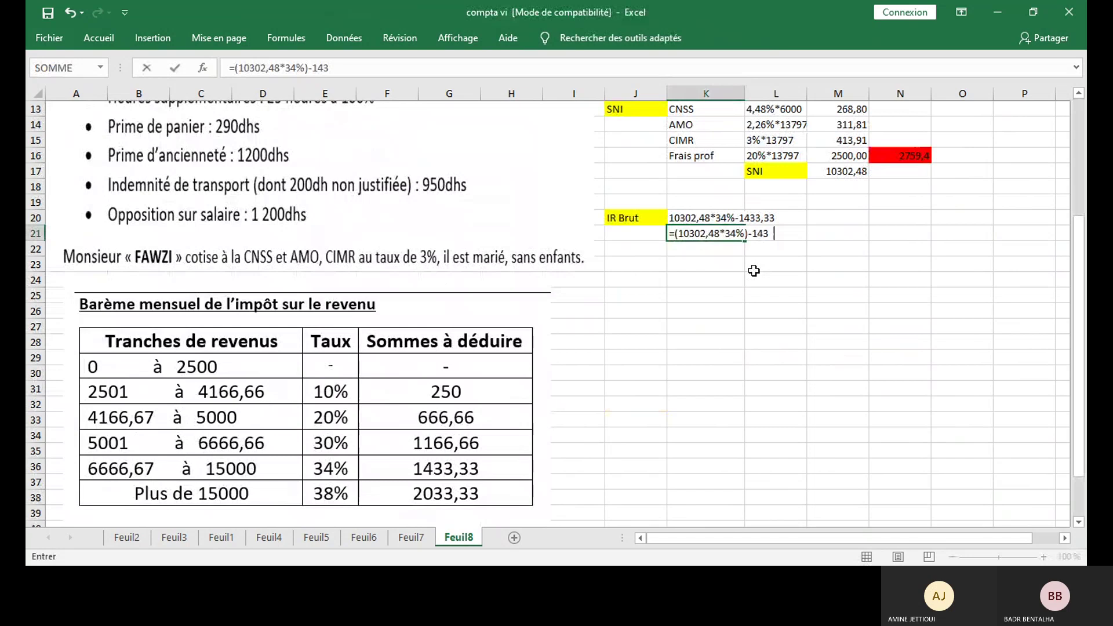
text(3,33)
key(Return)
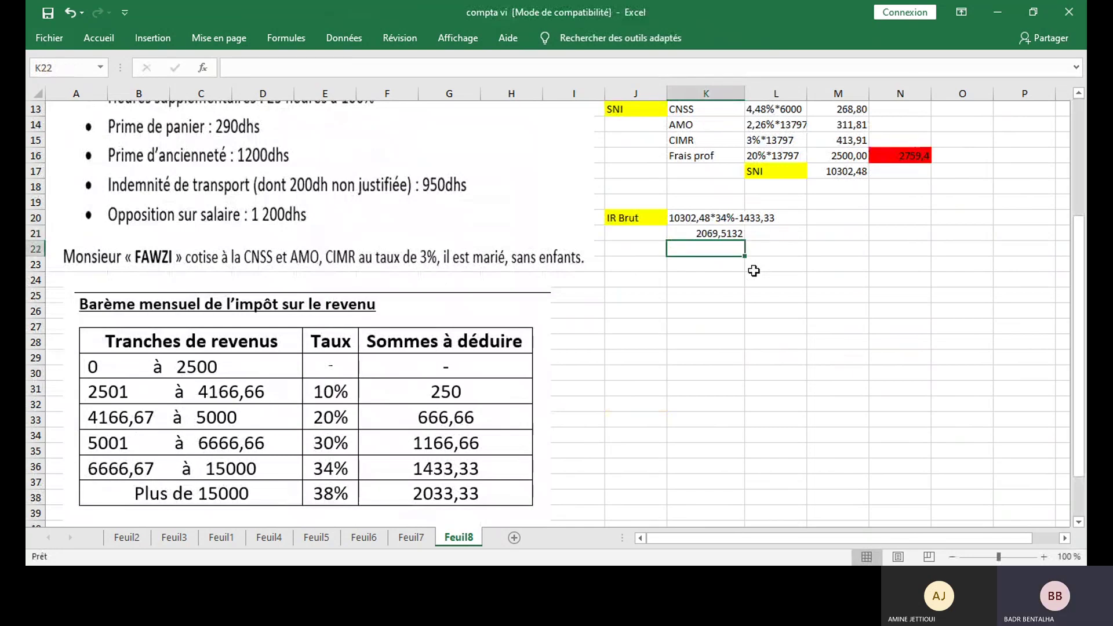
Format the gross tax amount in K21 to two decimal places and move it to M20.
click(675, 234)
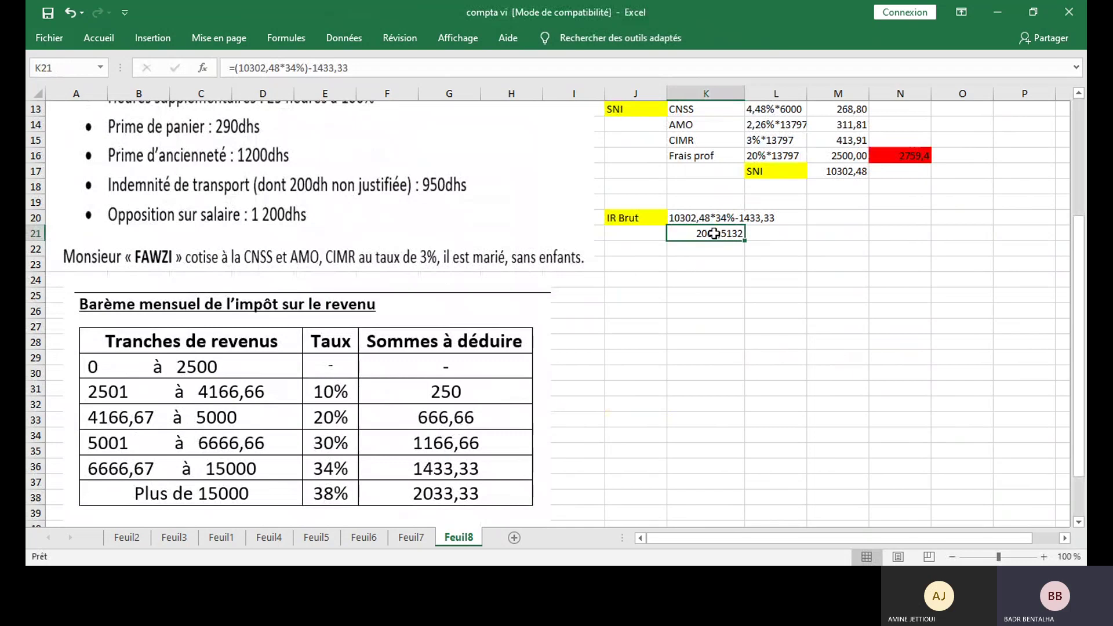
click(123, 45)
click(492, 93)
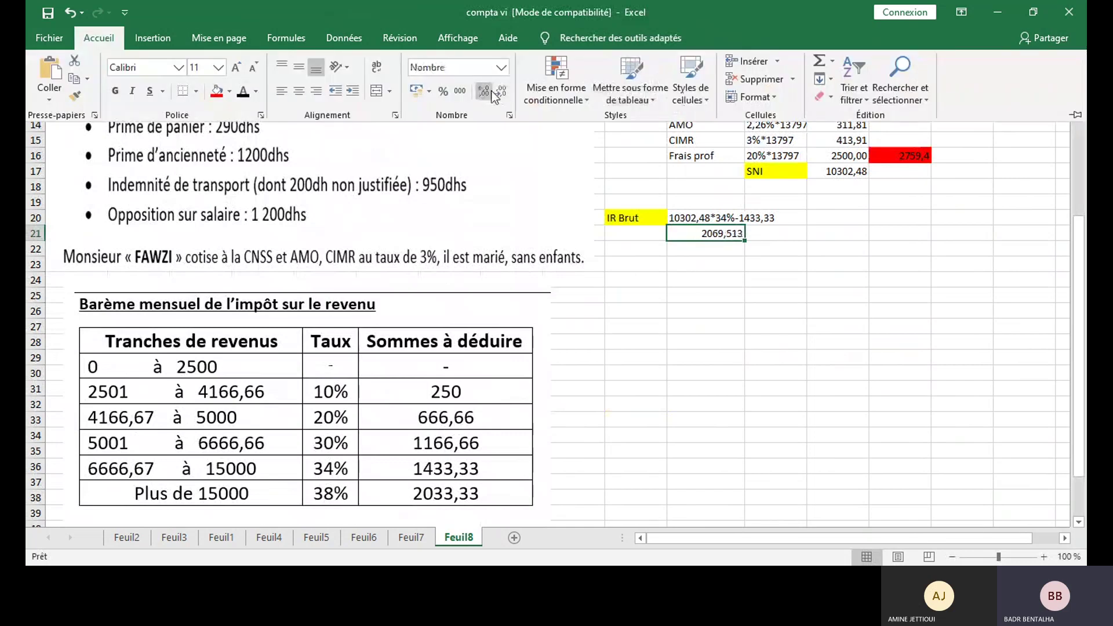
click(493, 93)
click(622, 214)
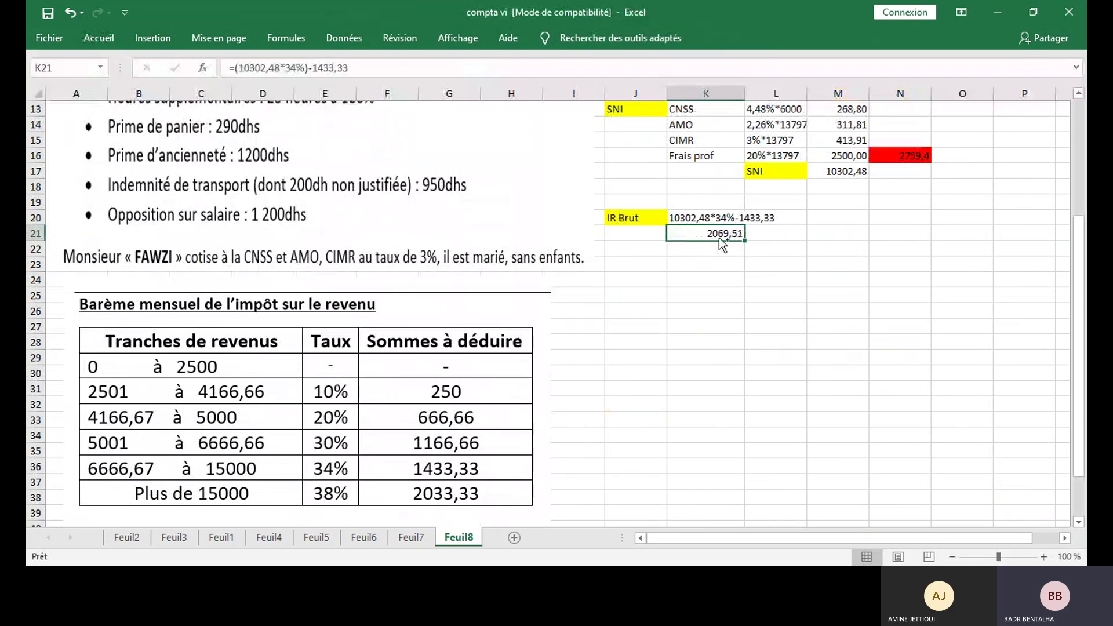
drag(718, 238, 859, 222)
Copy the yellow IR Brut label to J21 and replace its text with IR Net.
click(632, 218)
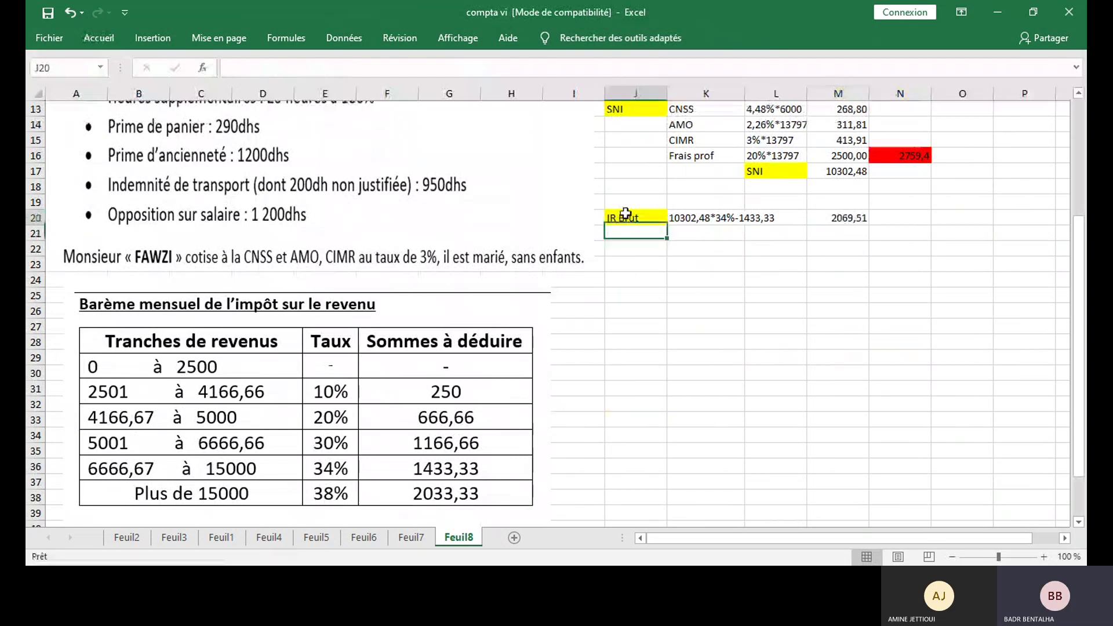
key(ctrl+c)
click(637, 233)
key(ctrl+v)
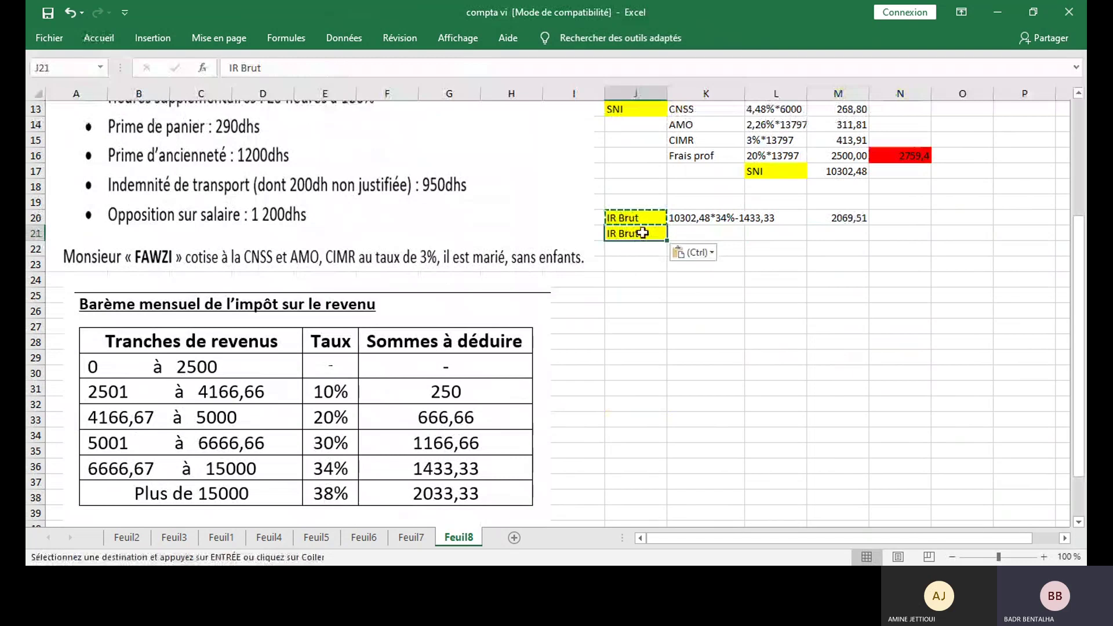
text(IR Net)
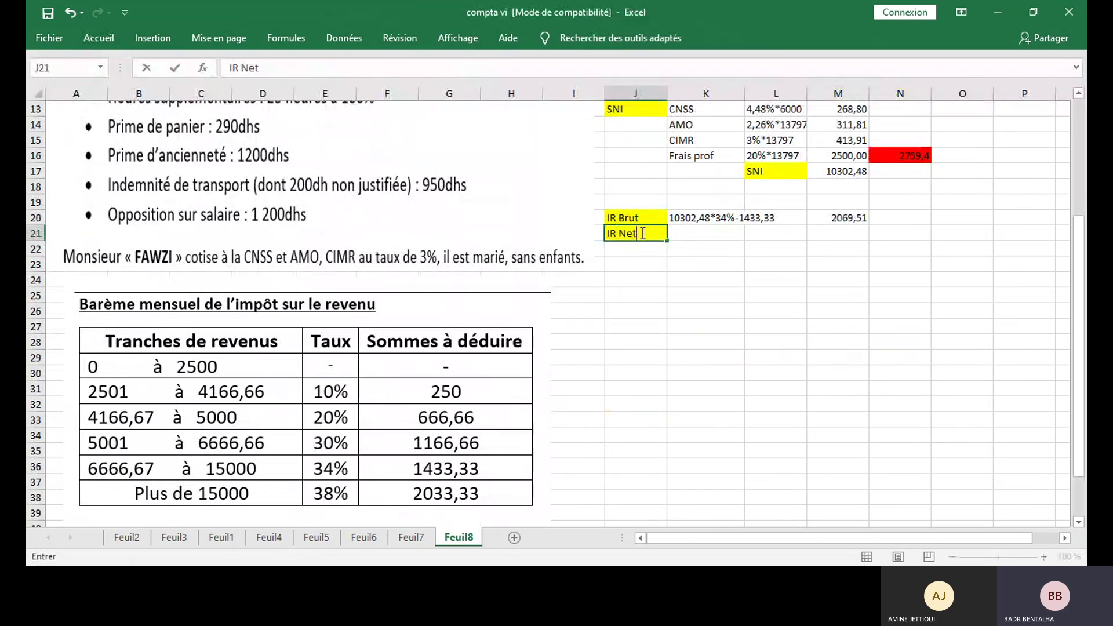
key(Return)
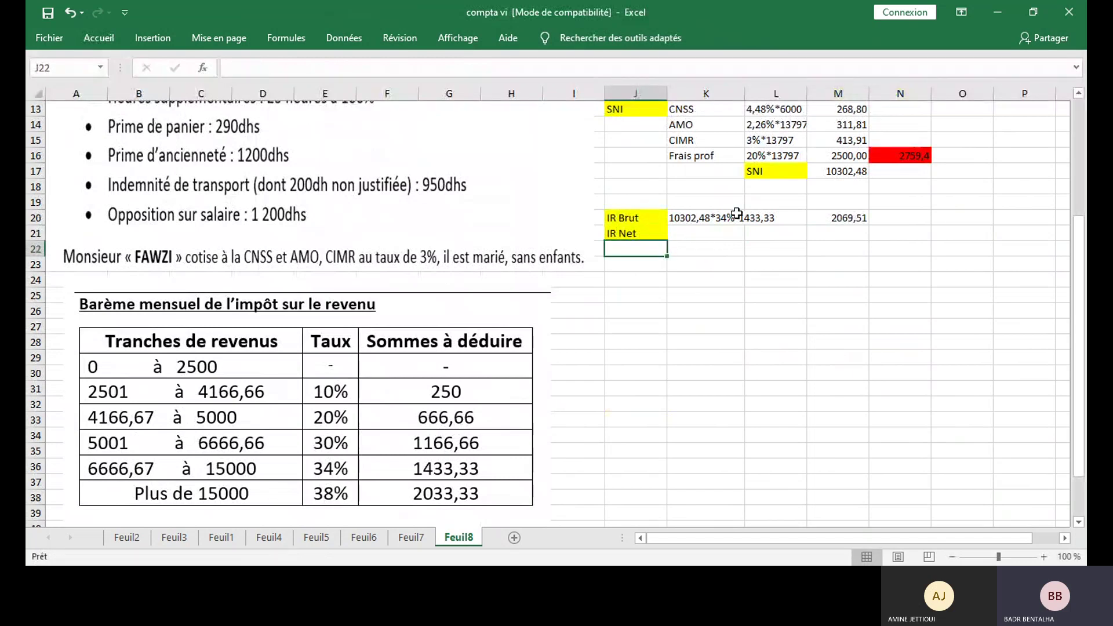
Write the net tax calculation 2069,51-(30*1) as text in K21.
scroll(737, 213, up, 3)
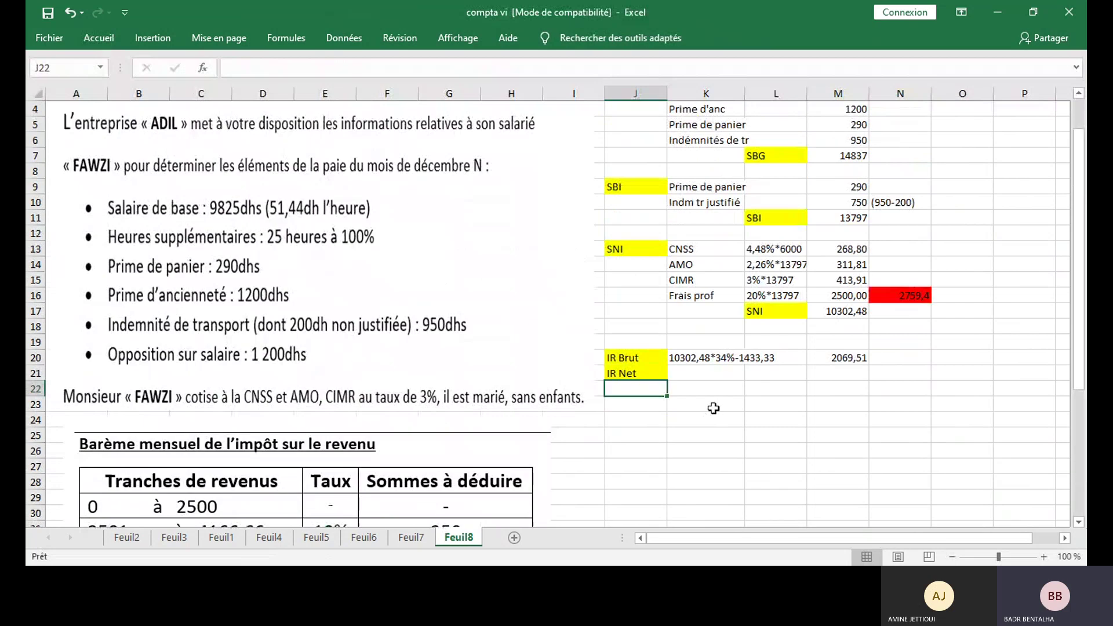
scroll(713, 408, up, 1)
click(708, 418)
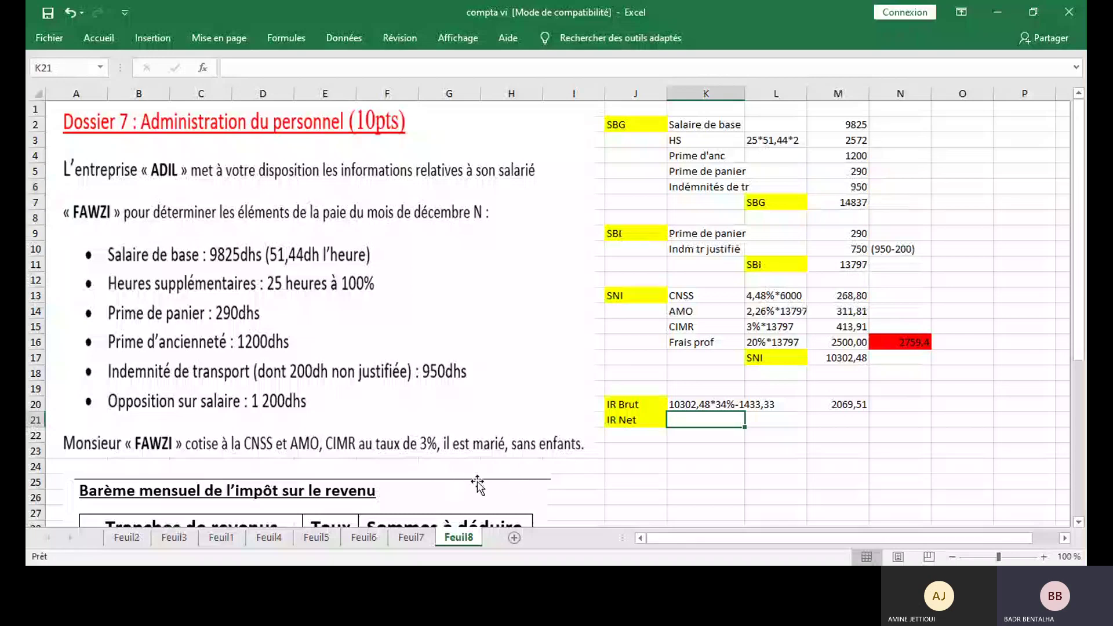
text(20)
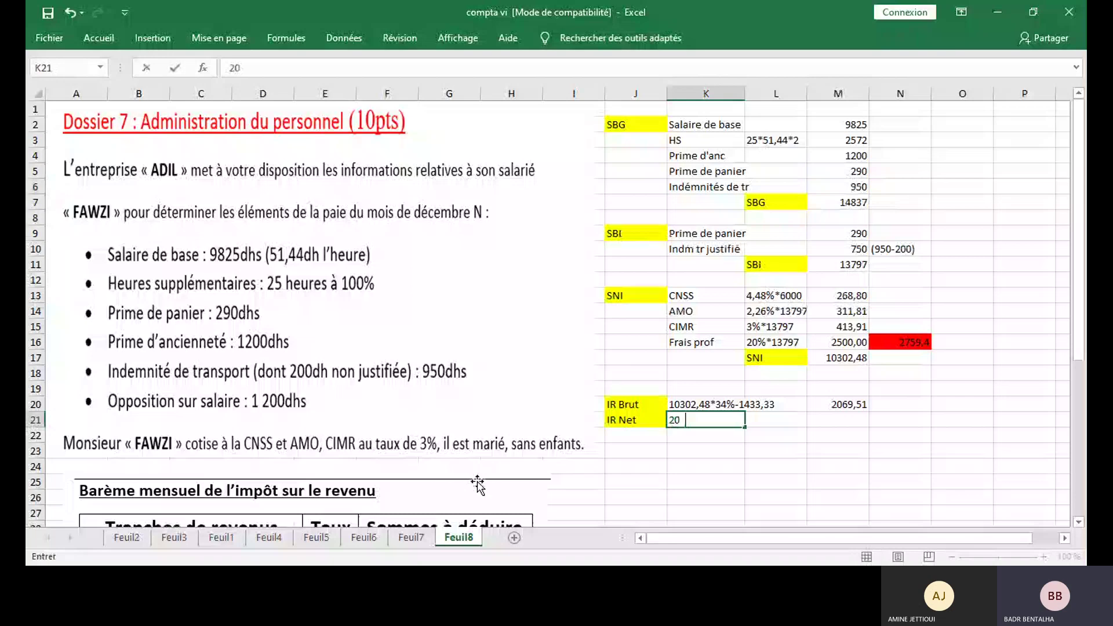
text(69,51--)
key(BackSpace)
text(()
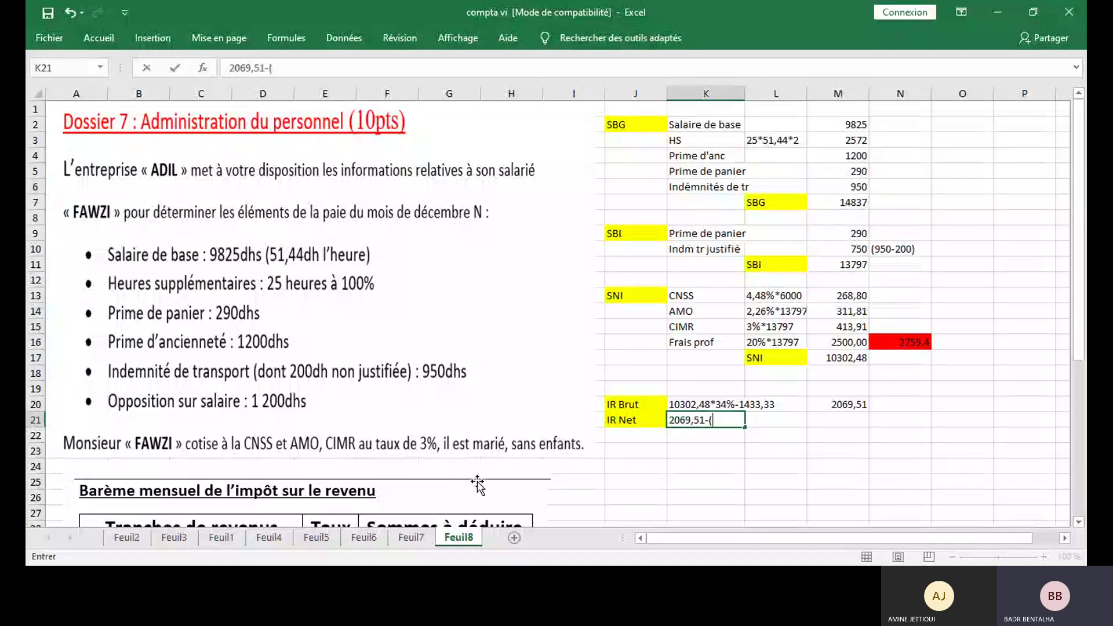
text(30*1)
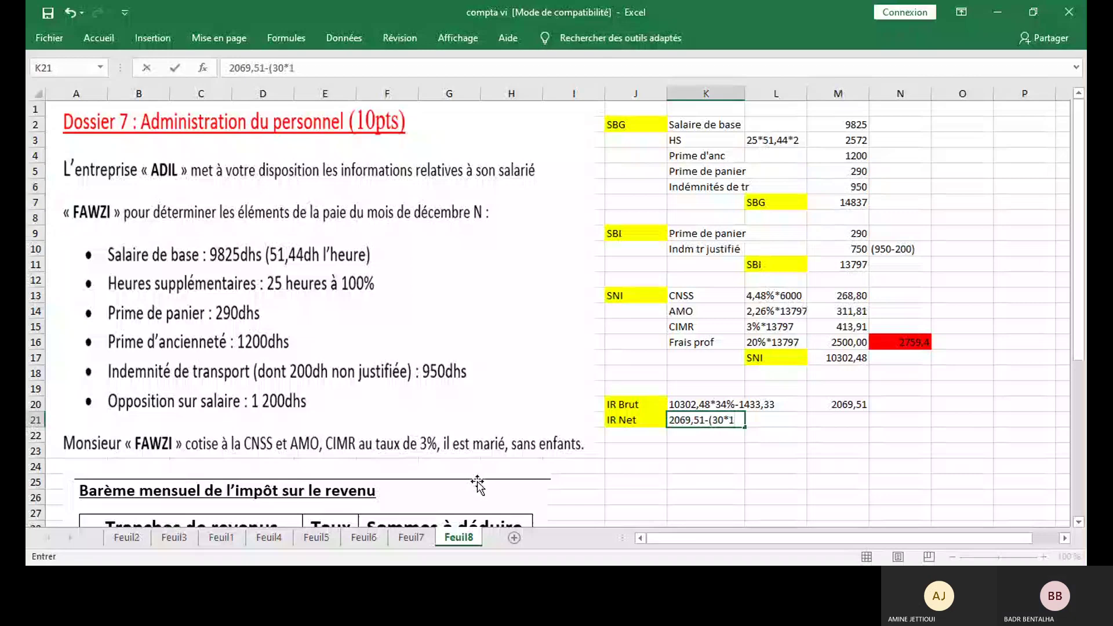
text())
key(Return)
key(Up)
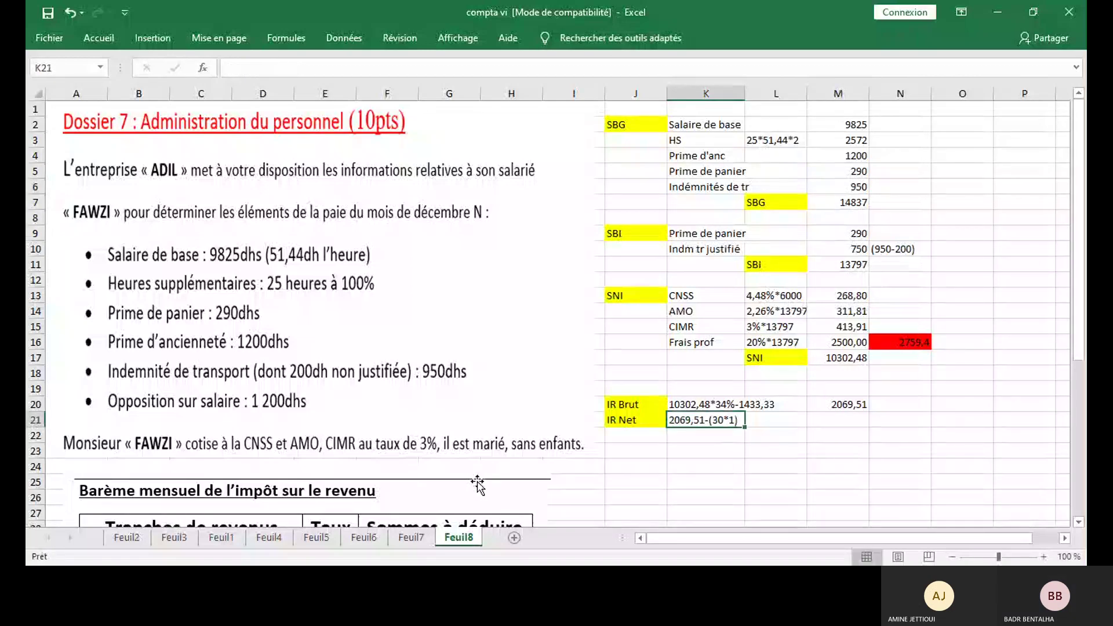
Calculate the net income tax in M21 with the formula =2069,51-30.
key(Right)
key(Right)
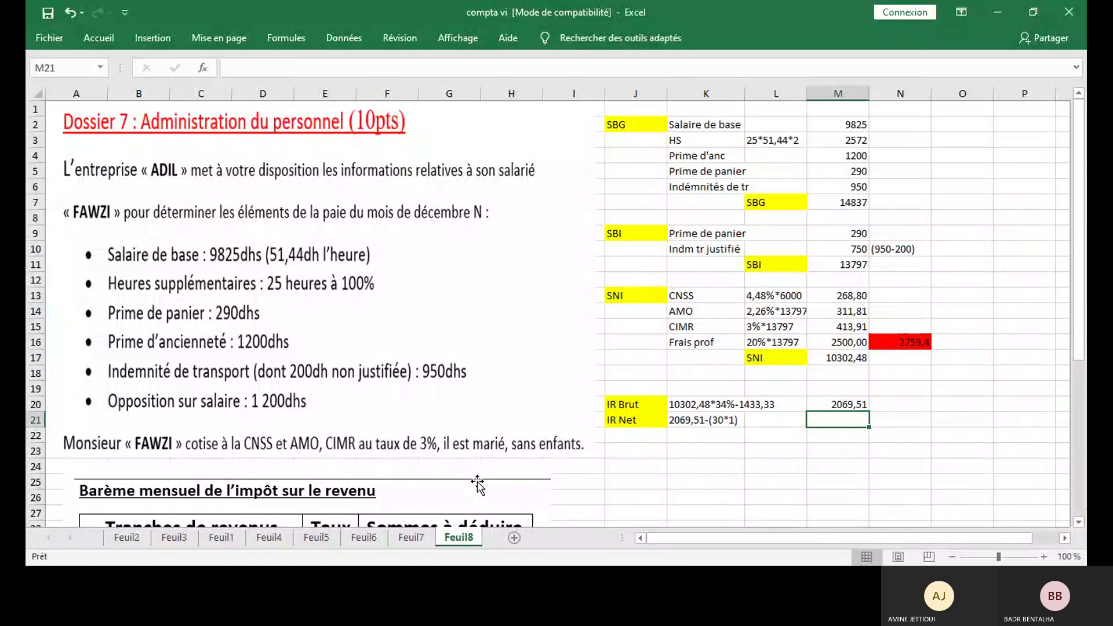
text(=2069,1)
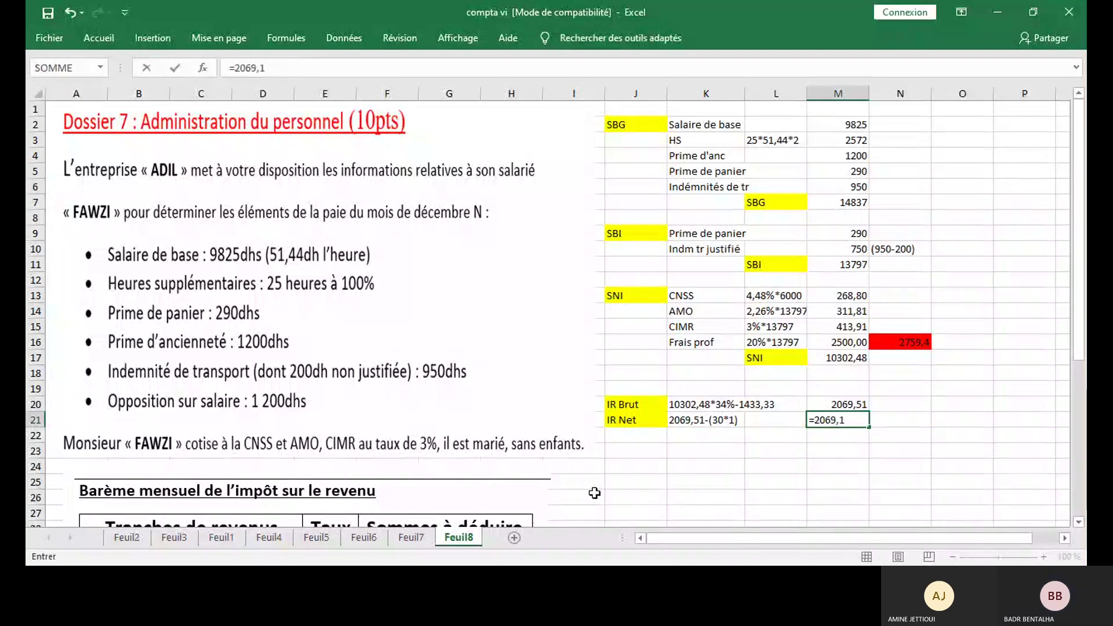
key(BackSpace)
text(51-30)
key(Return)
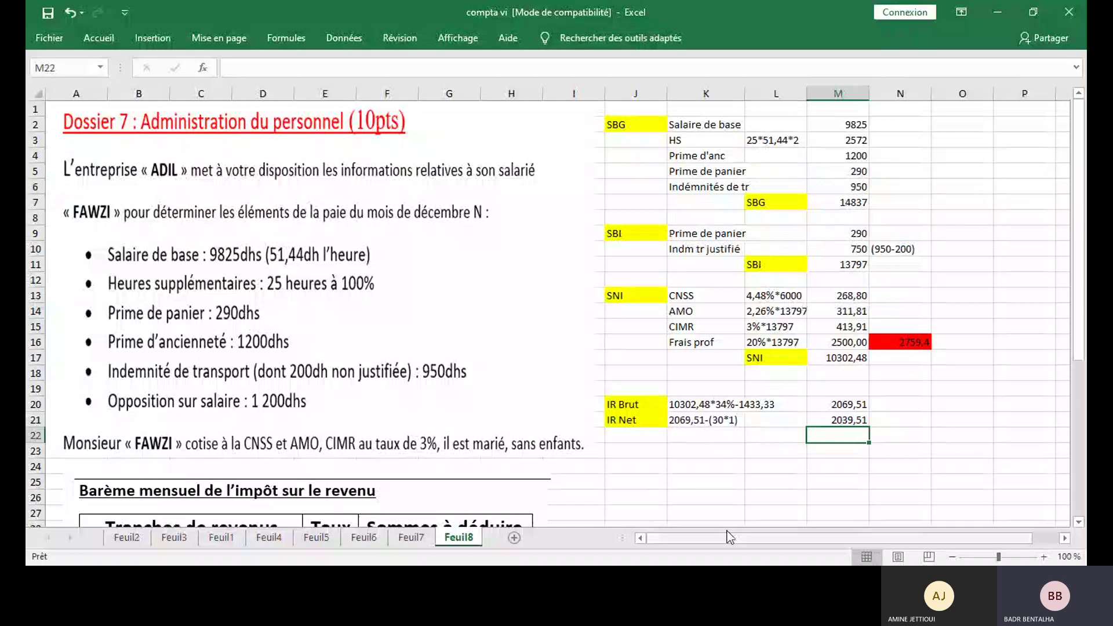
Enter the label Salaire Net à payer in J24, below the income tax rows.
click(644, 465)
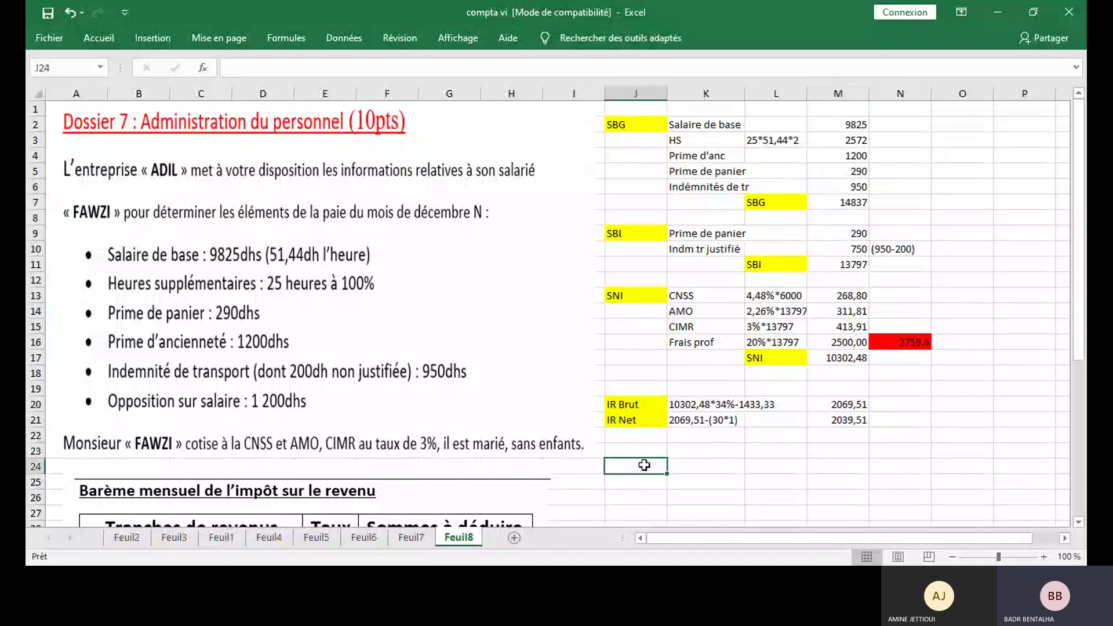
text(Salair)
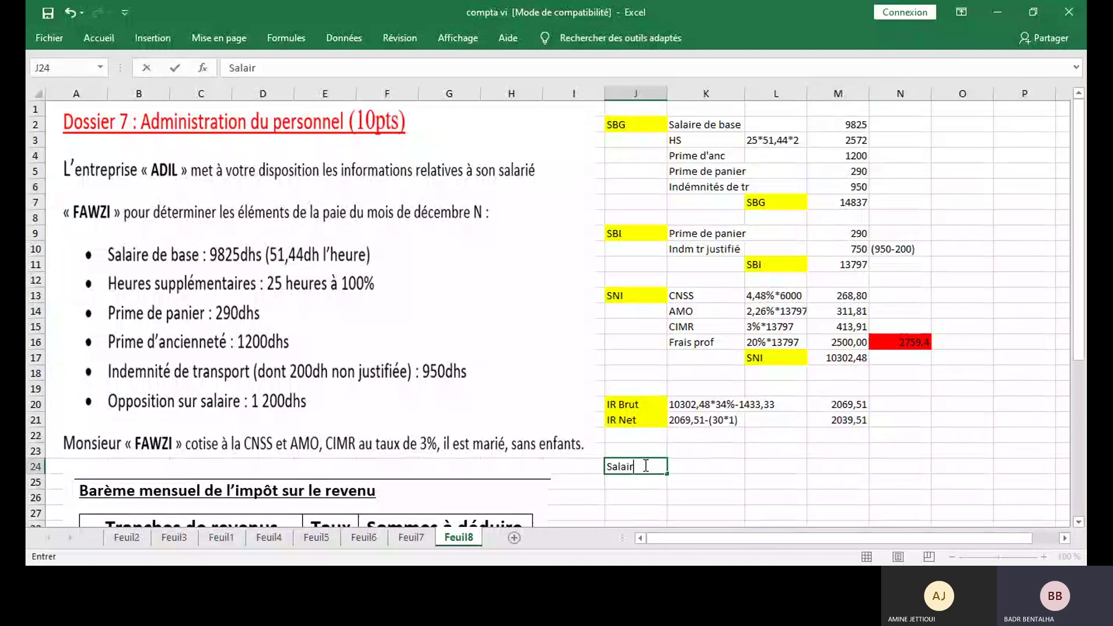
text(e Net à )
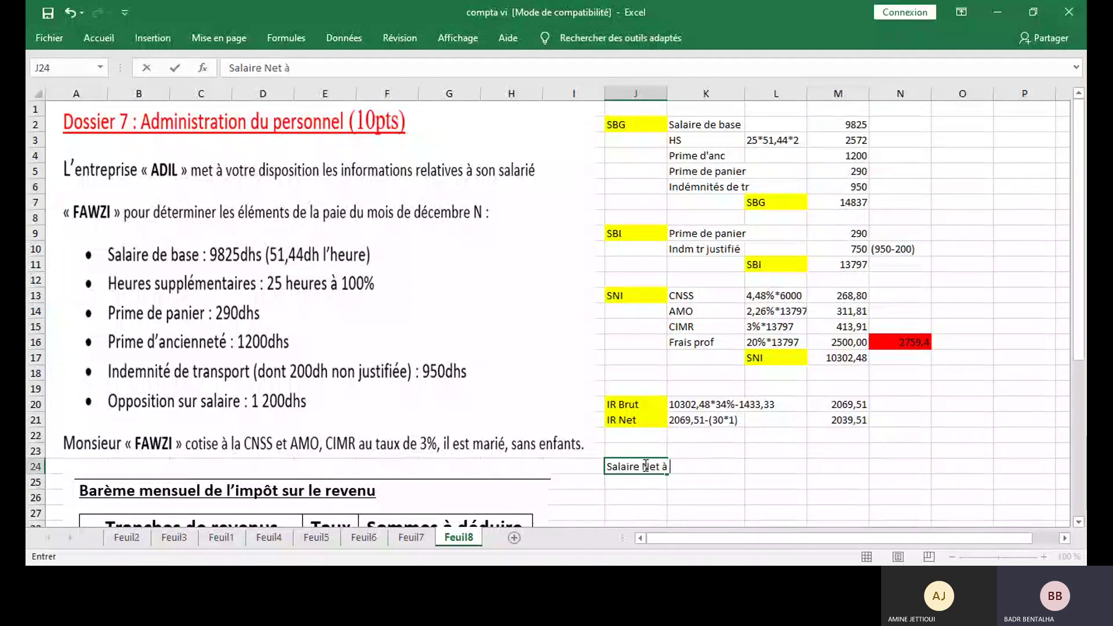
text(payer)
key(Tab)
Calculate the net salary in L24 with the formula =M7-M13-M14-M15-M21.
key(Tab)
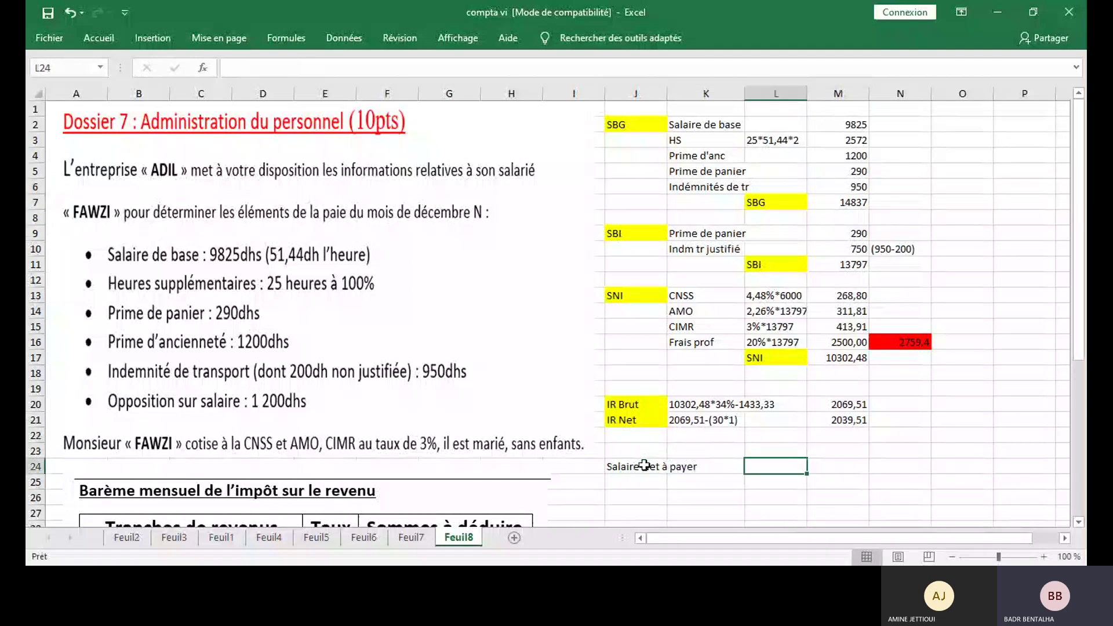
text(=)
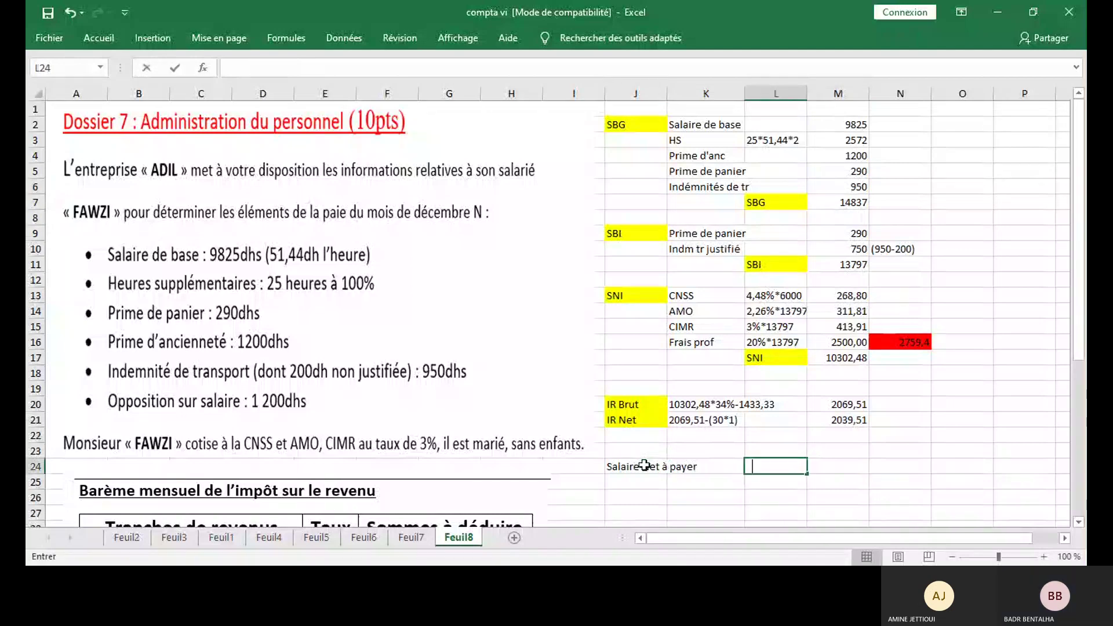
click(856, 202)
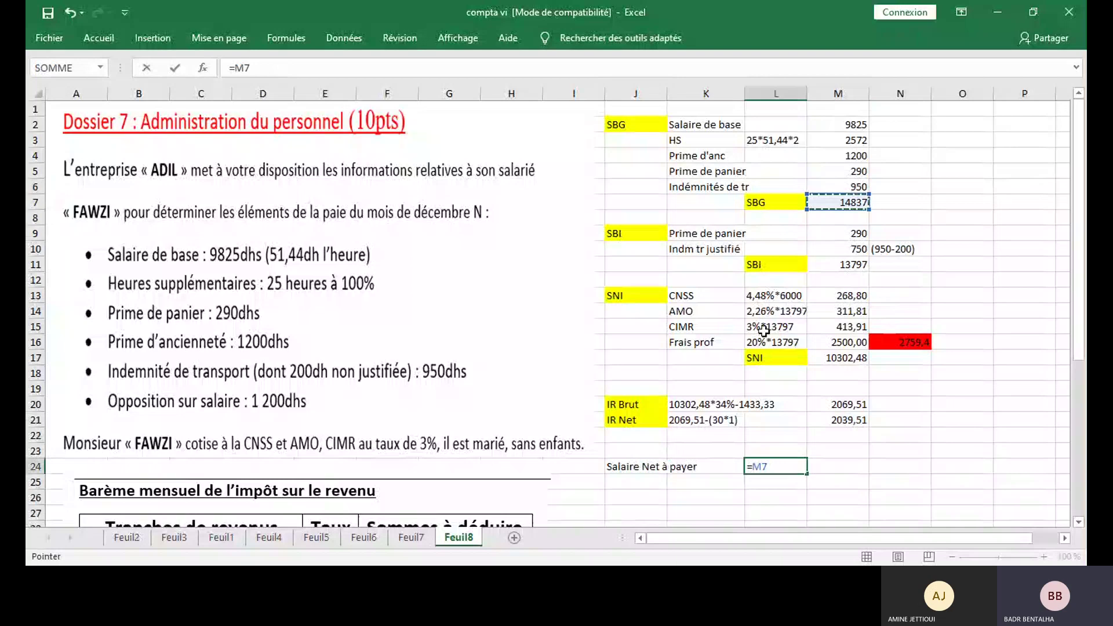
text(-)
click(857, 297)
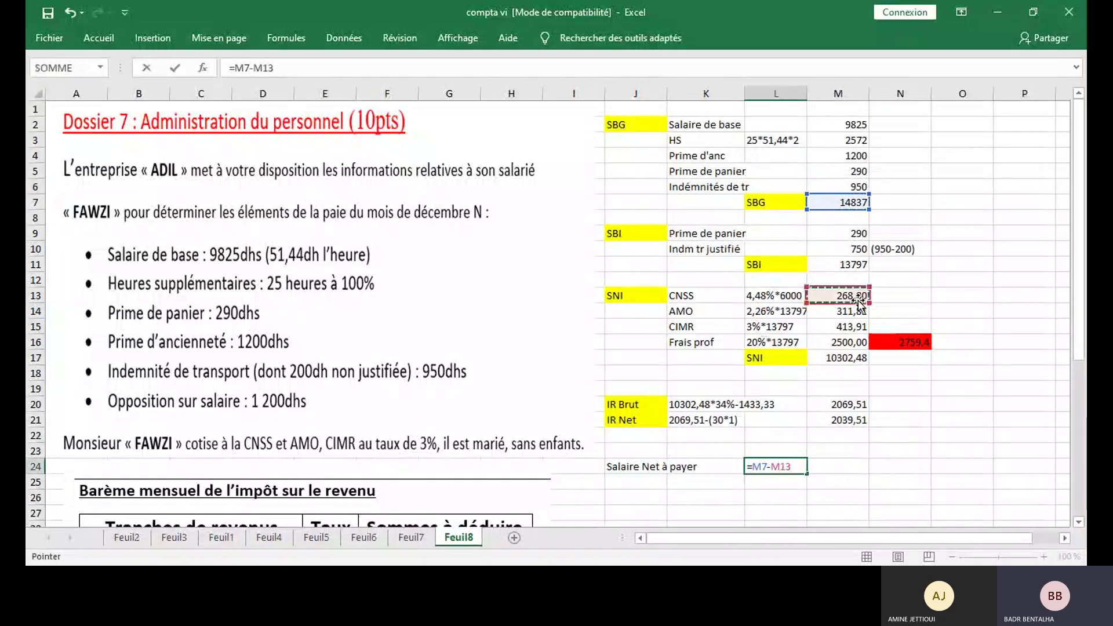
text(-)
click(843, 311)
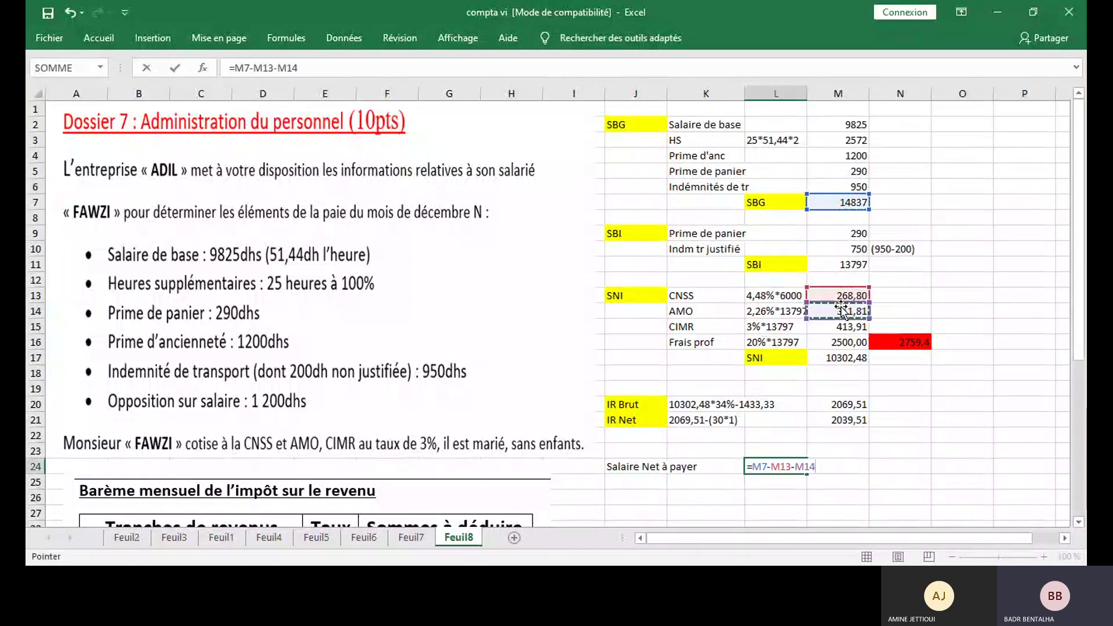
text(-)
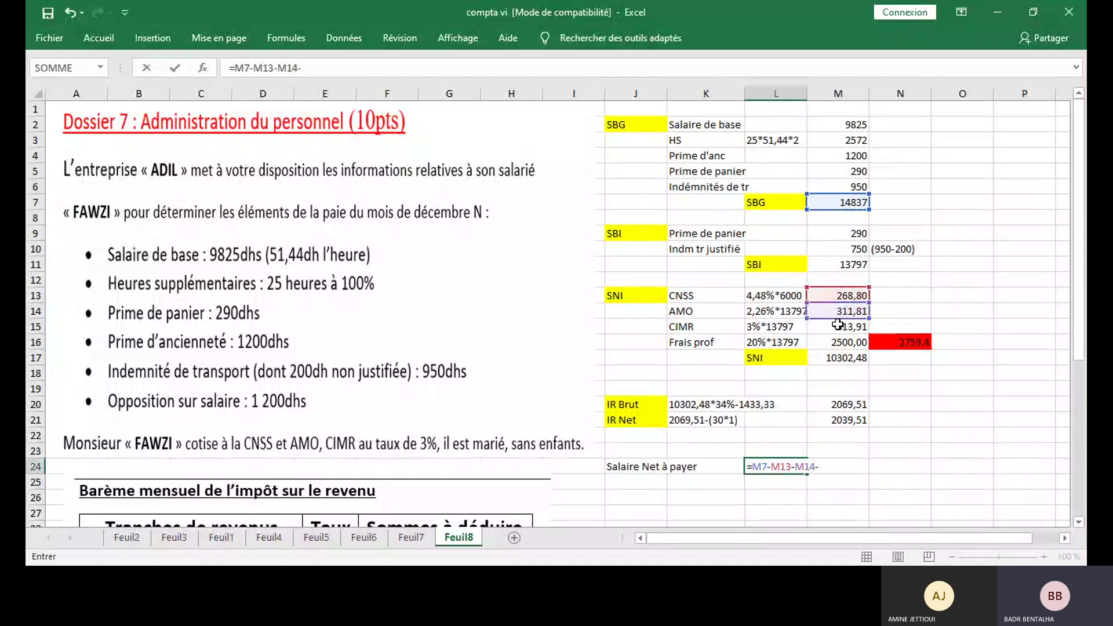
click(840, 328)
text(-)
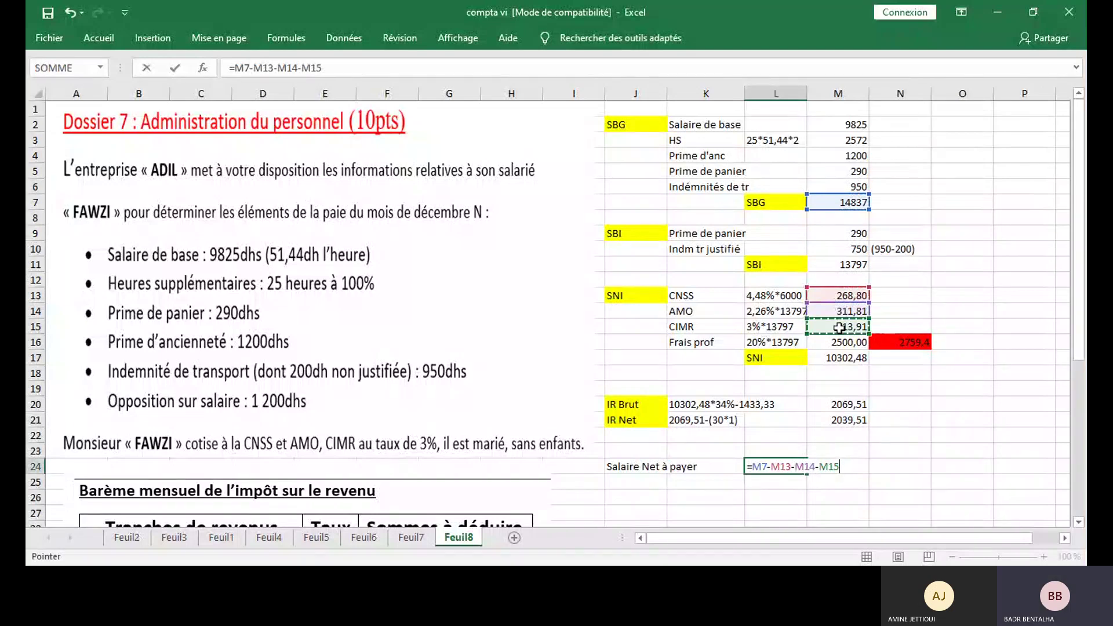
click(844, 418)
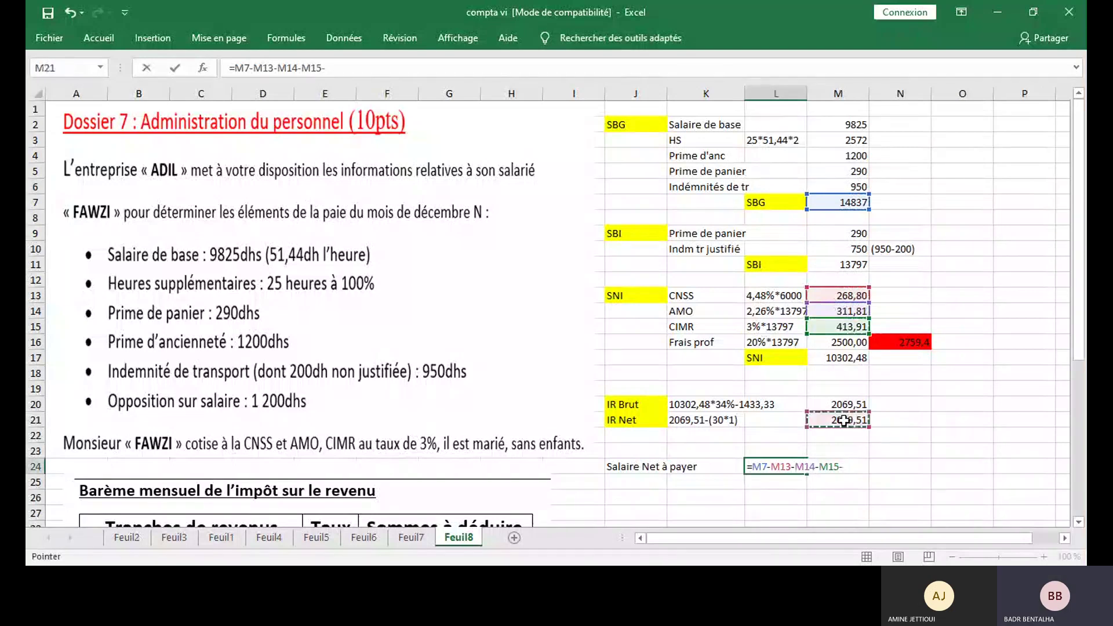
key(Return)
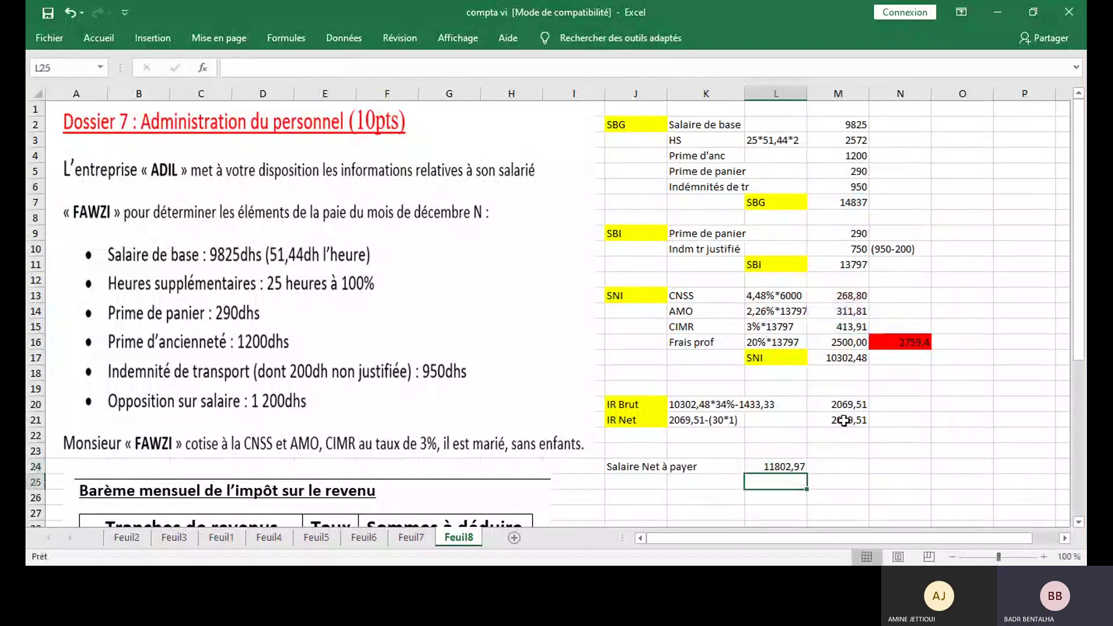
Shorten the label in J24 to Salaire Net.
click(661, 463)
click(661, 450)
click(658, 466)
double_click(658, 465)
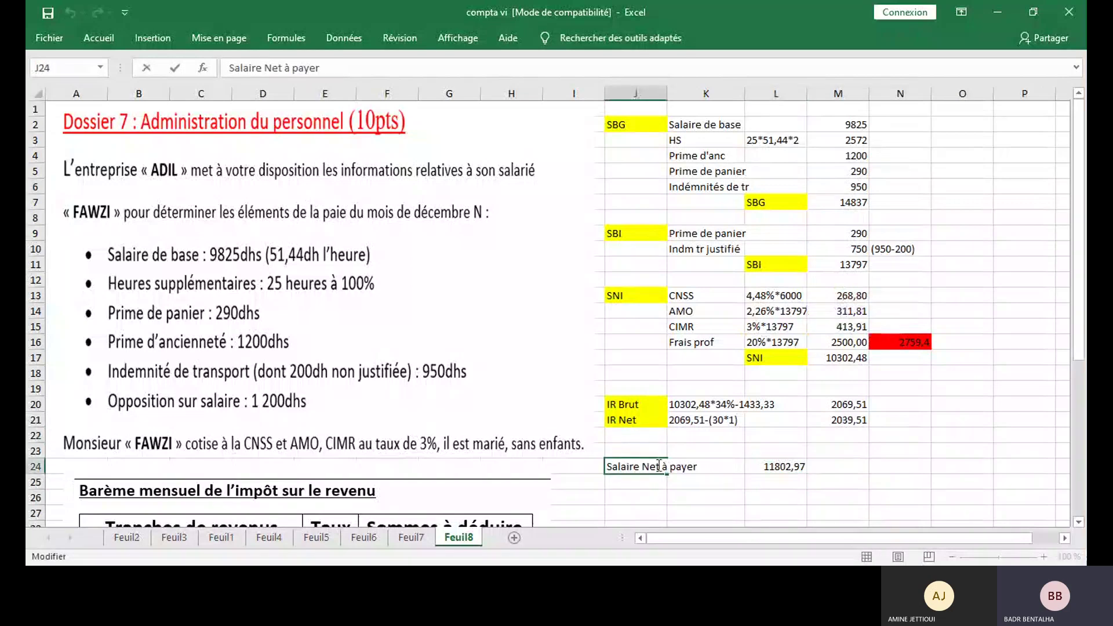
drag(659, 465, 719, 466)
key(Delete)
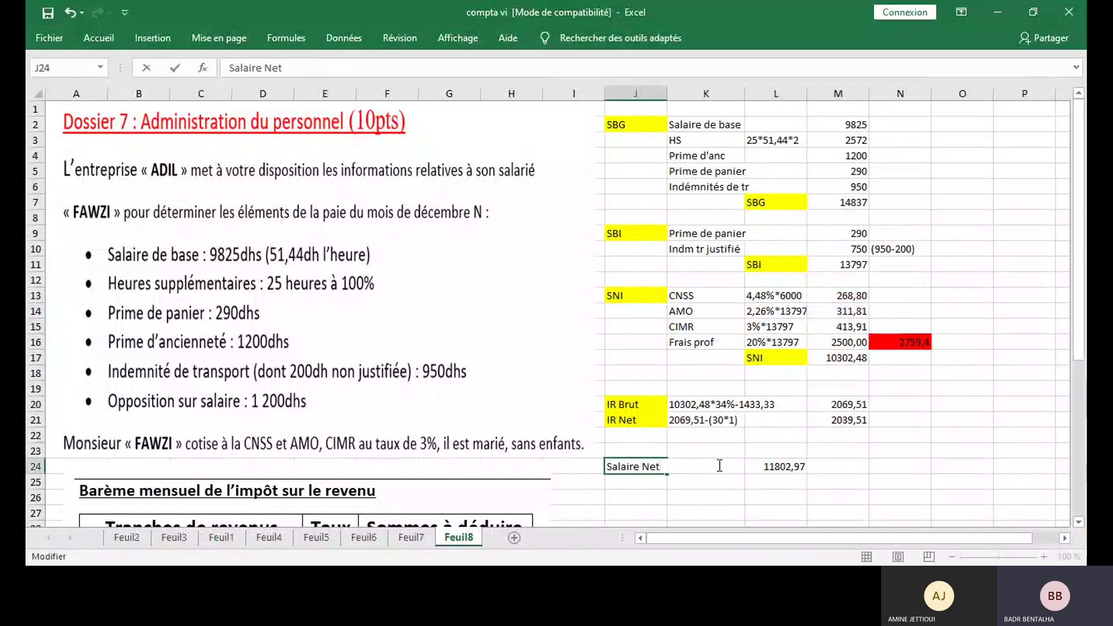
key(Return)
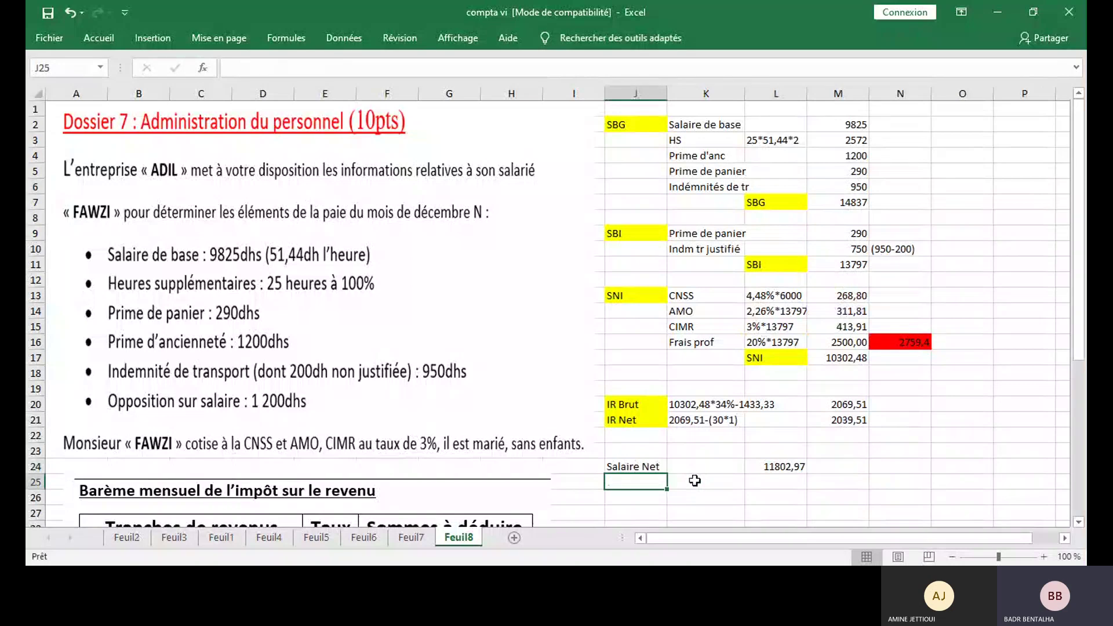
Add the label Salaire Net à payer in J25.
text(Salaire )
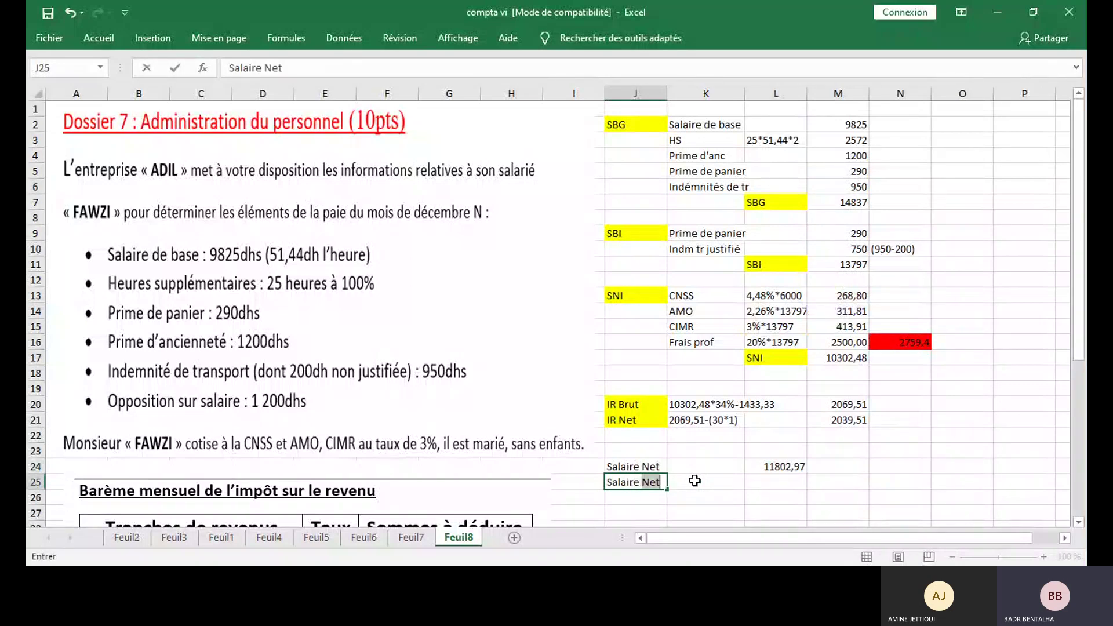
text(Net à payer)
key(Return)
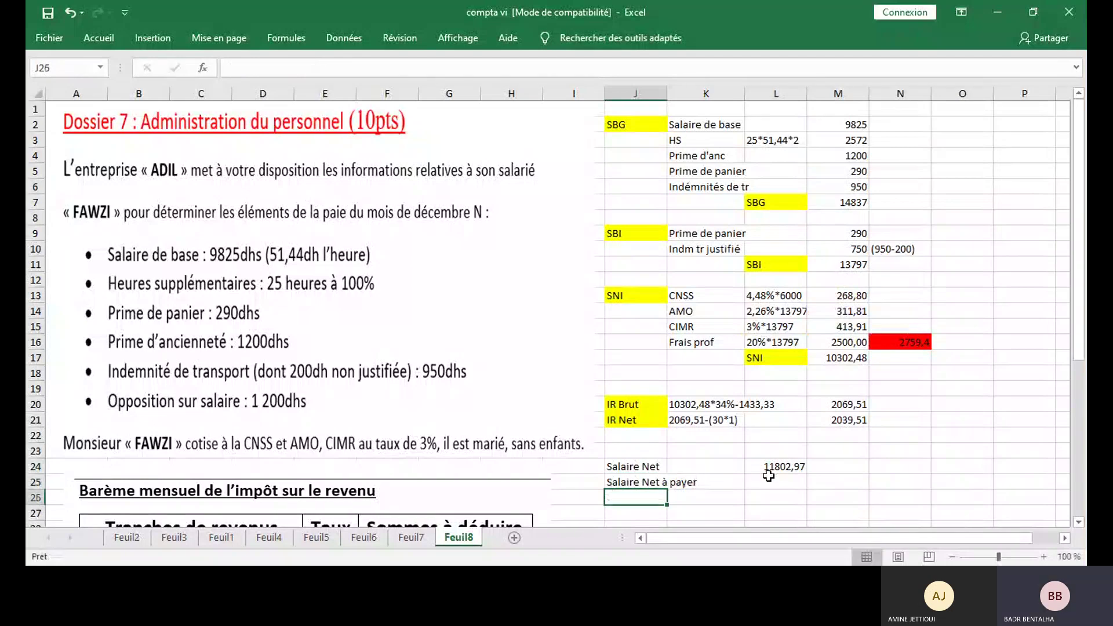
Calculate the net salary payable in L25 by subtracting the 1200 wage garnishment with the formula =L24-1200.
click(772, 481)
text(=)
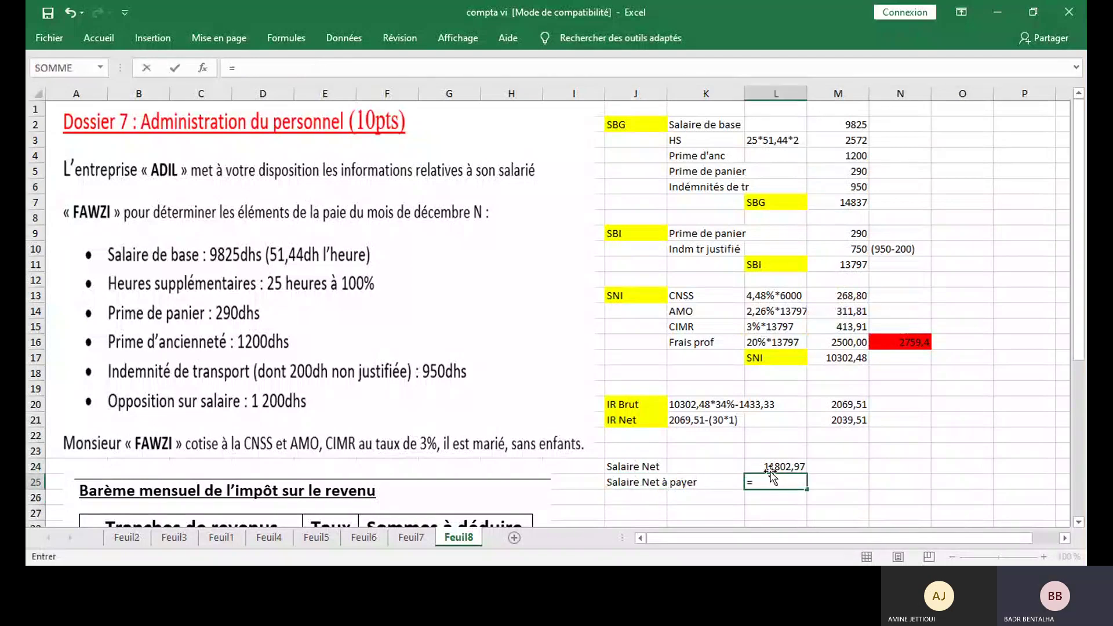
click(756, 464)
text(-)
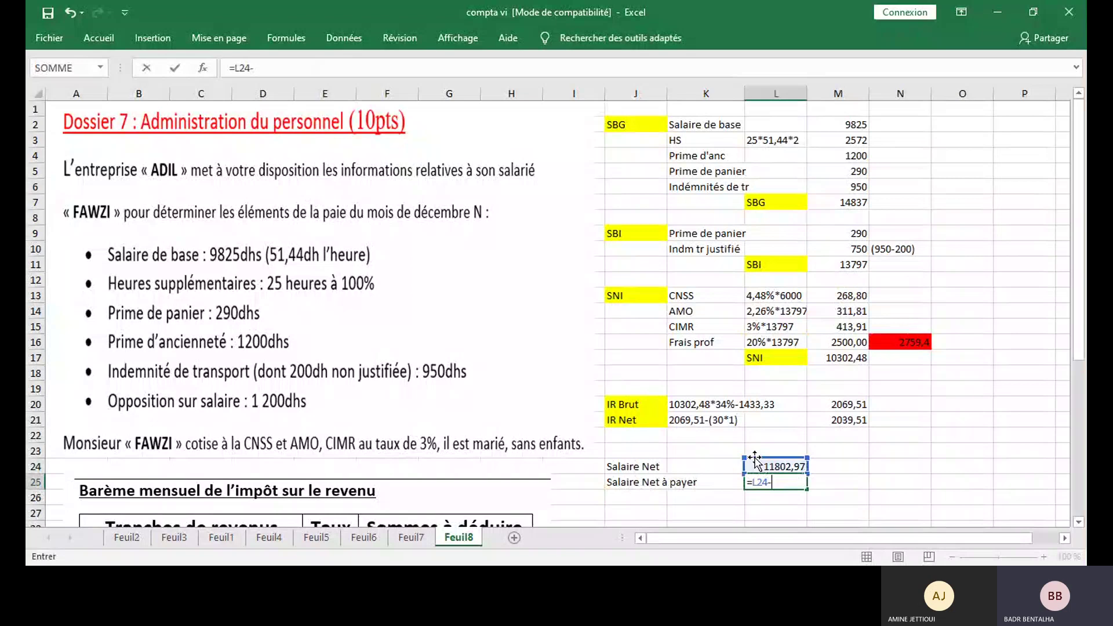
text(1200)
key(Return)
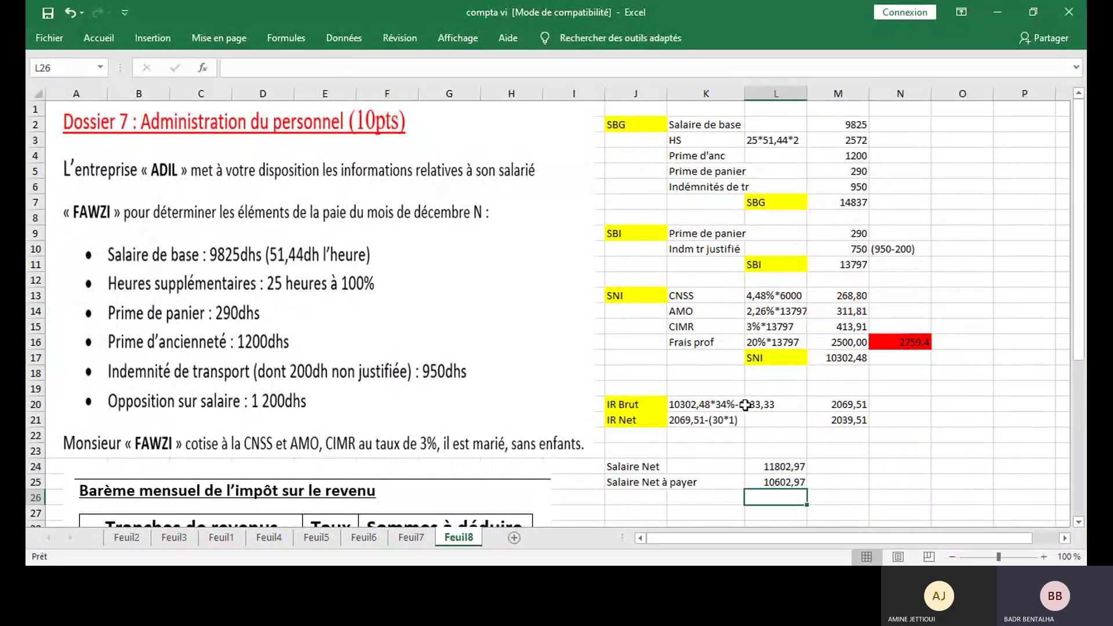
Write the net salary calculation (14837-268,8-311,81-413,91-2039,51) as text in M24.
click(855, 467)
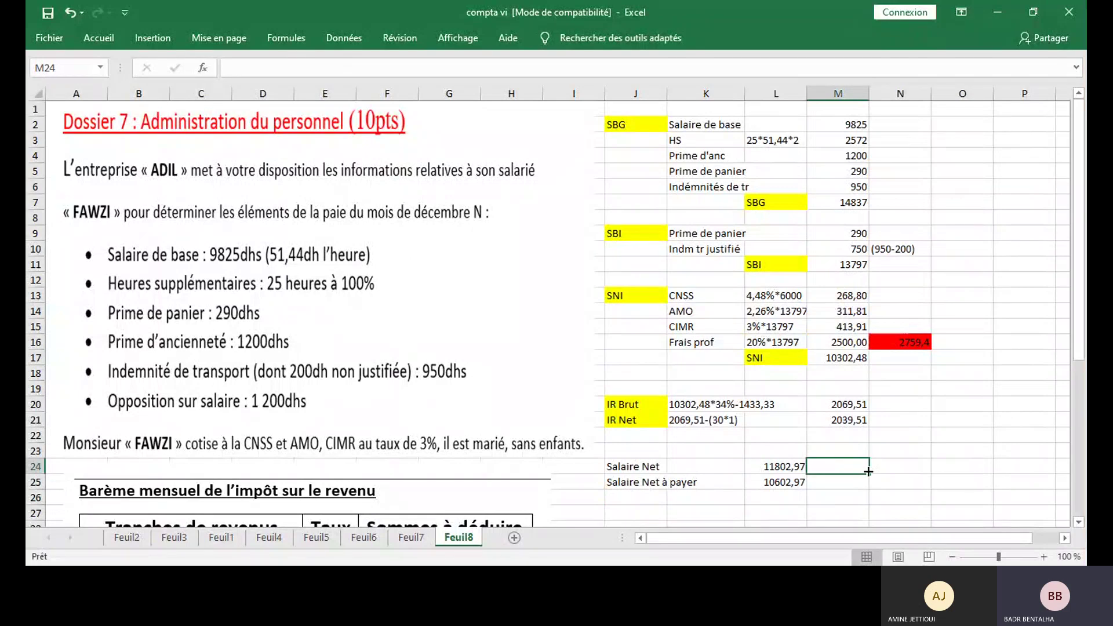
text((1)
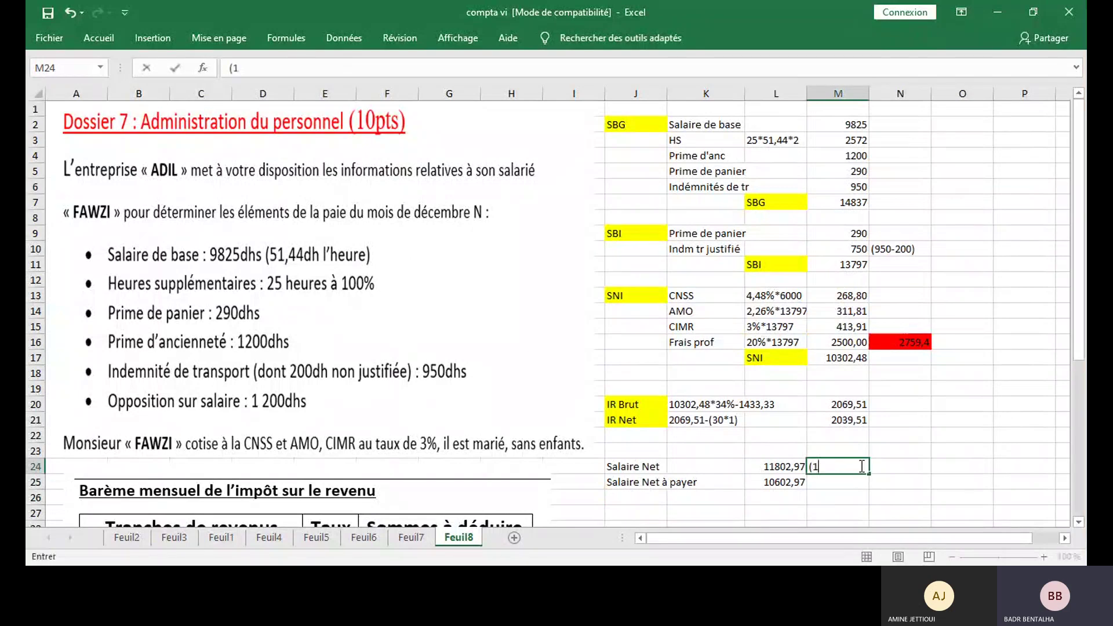
text(4837-268,8-311)
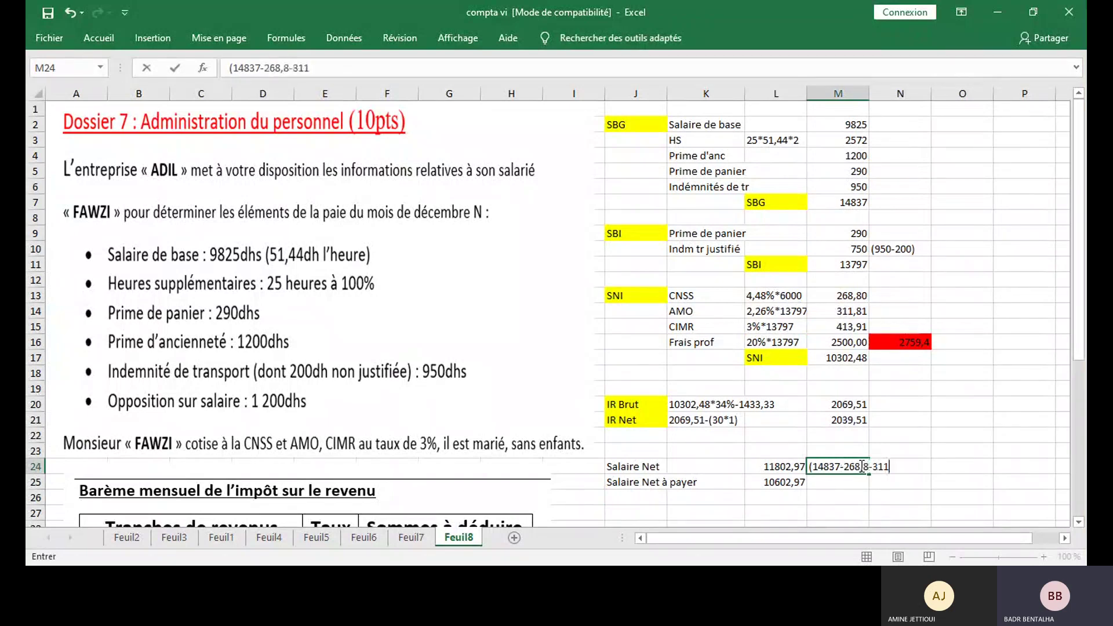
text(,81-413,91-)
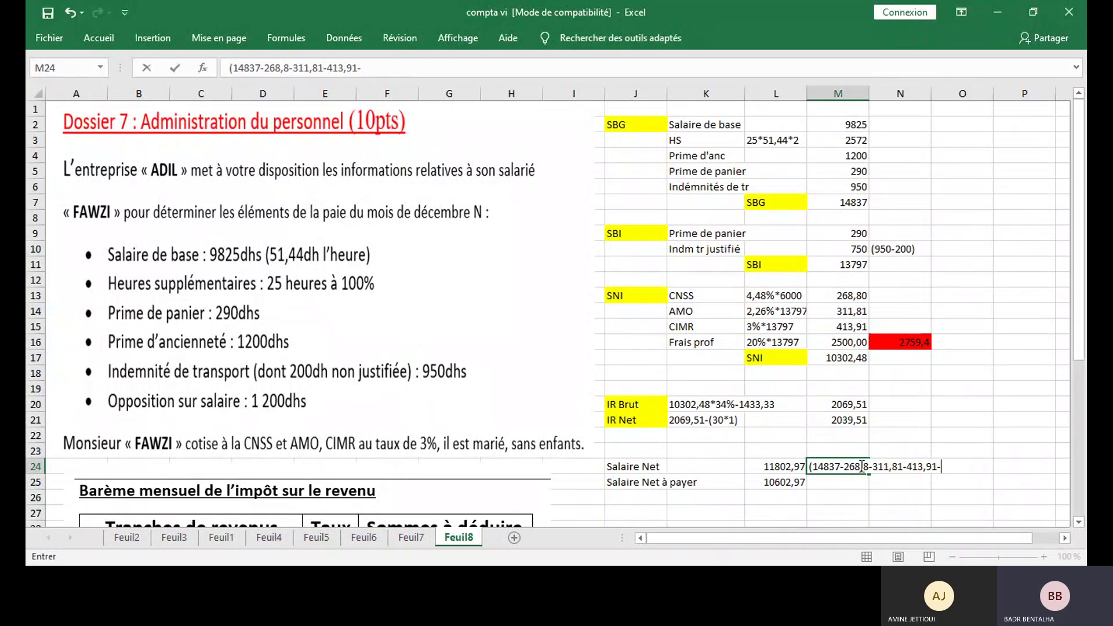
text(2039,51))
key(Return)
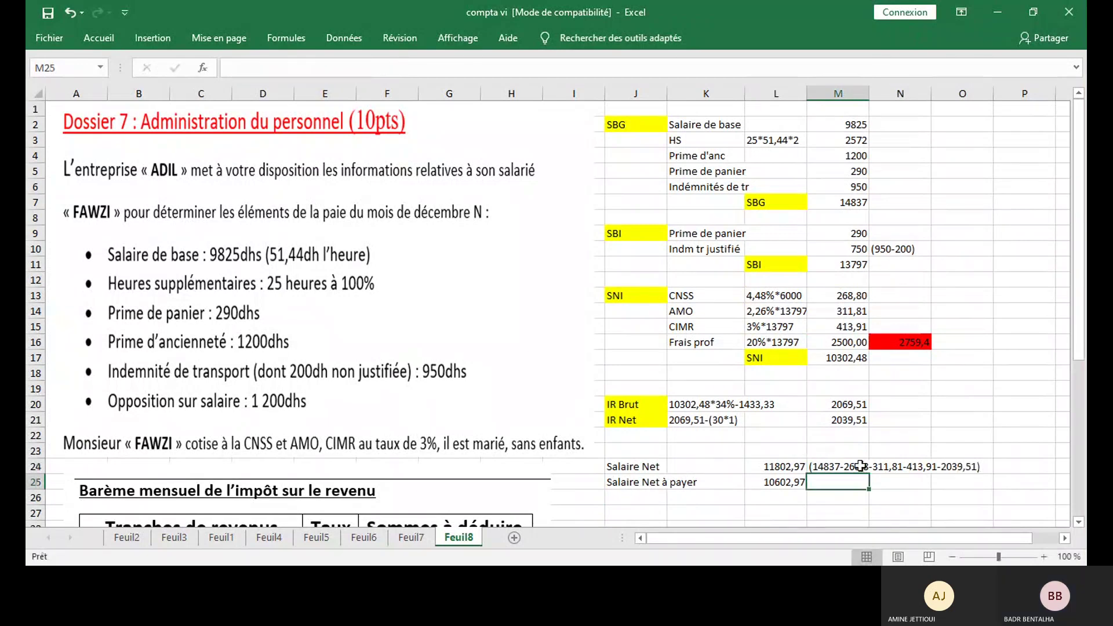
Write the net payable calculation (11802,97-1200) as text in M25.
text(()
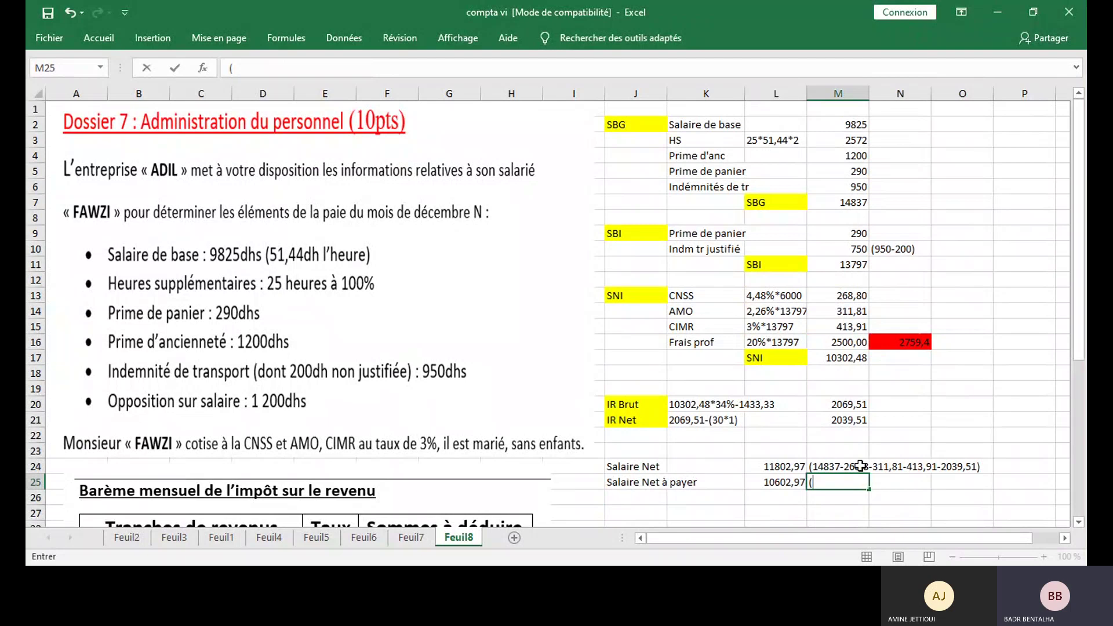
text(119802)
key(BackSpace)
key(Left)
key(BackSpace)
key(Right)
text(2,)
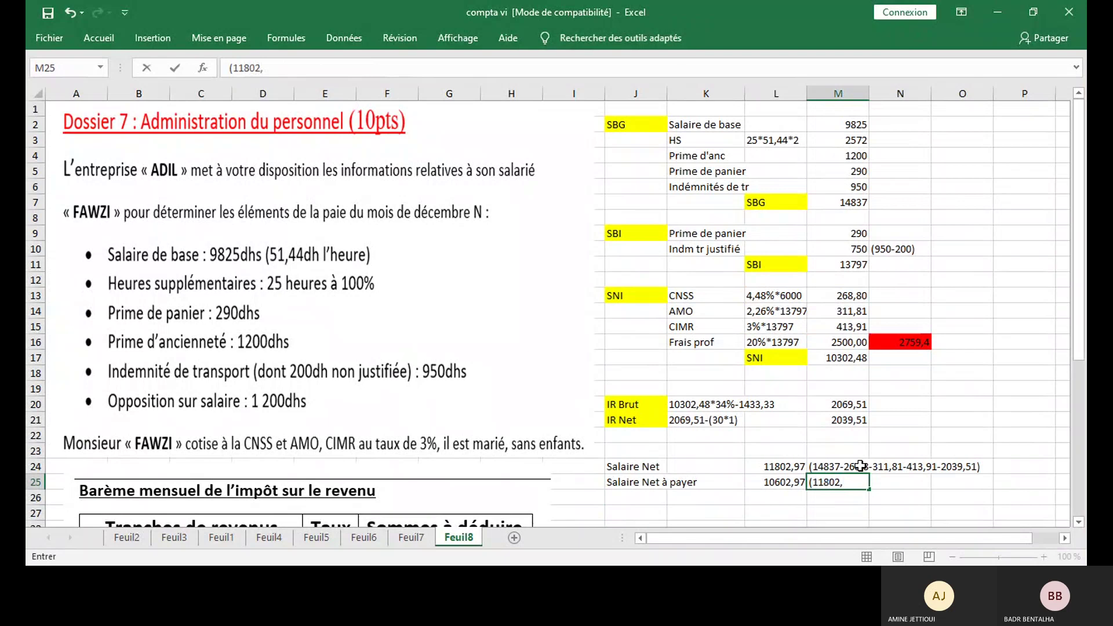
text(9 7-1200)
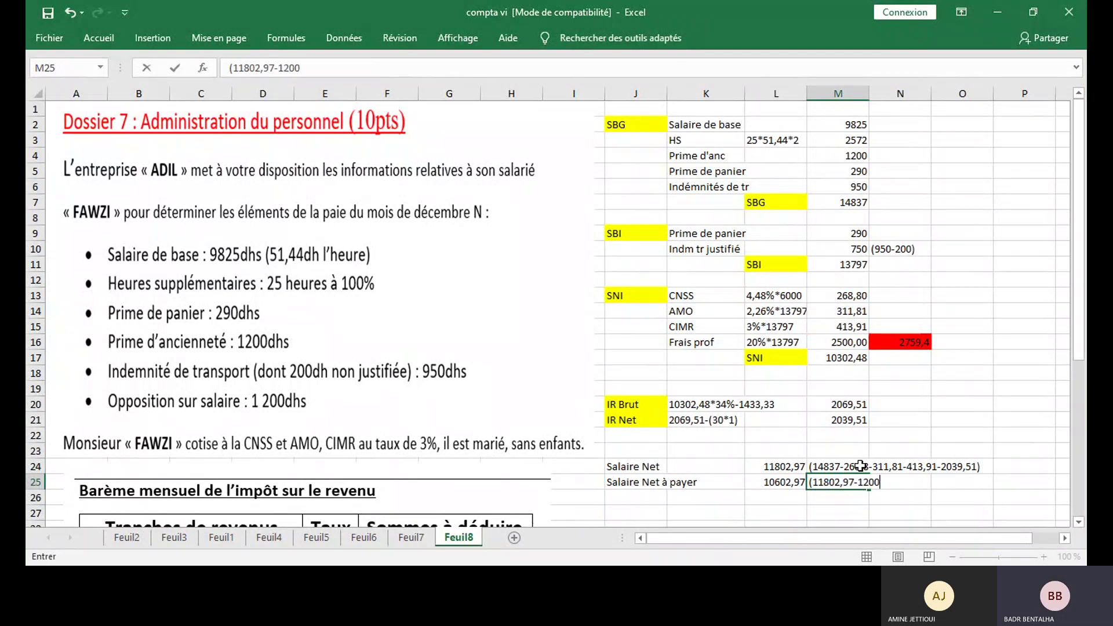
text())
key(Return)
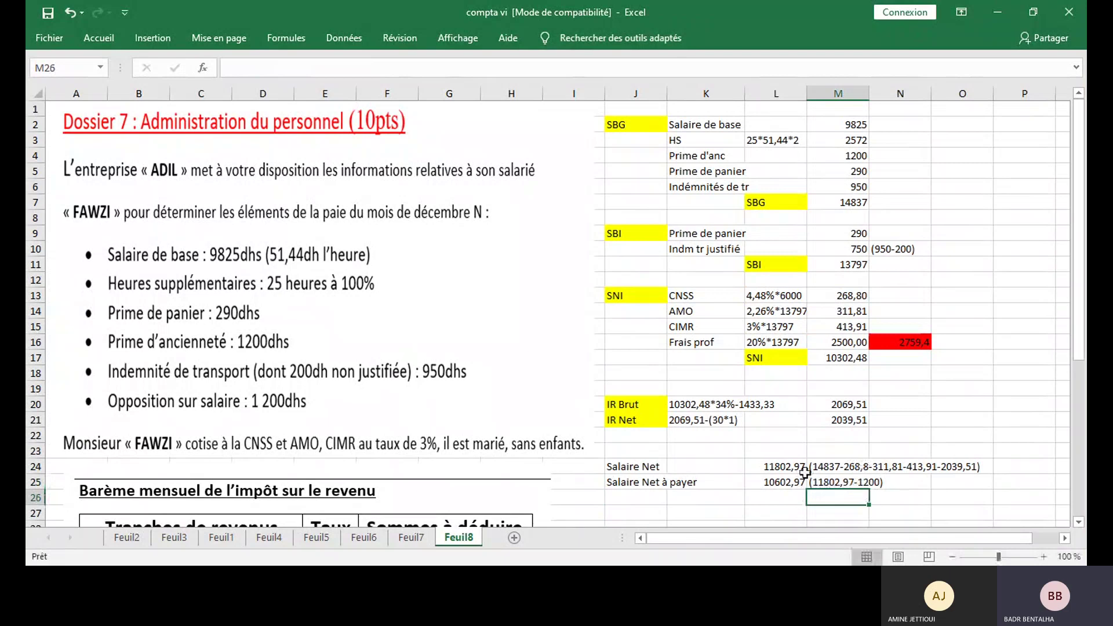